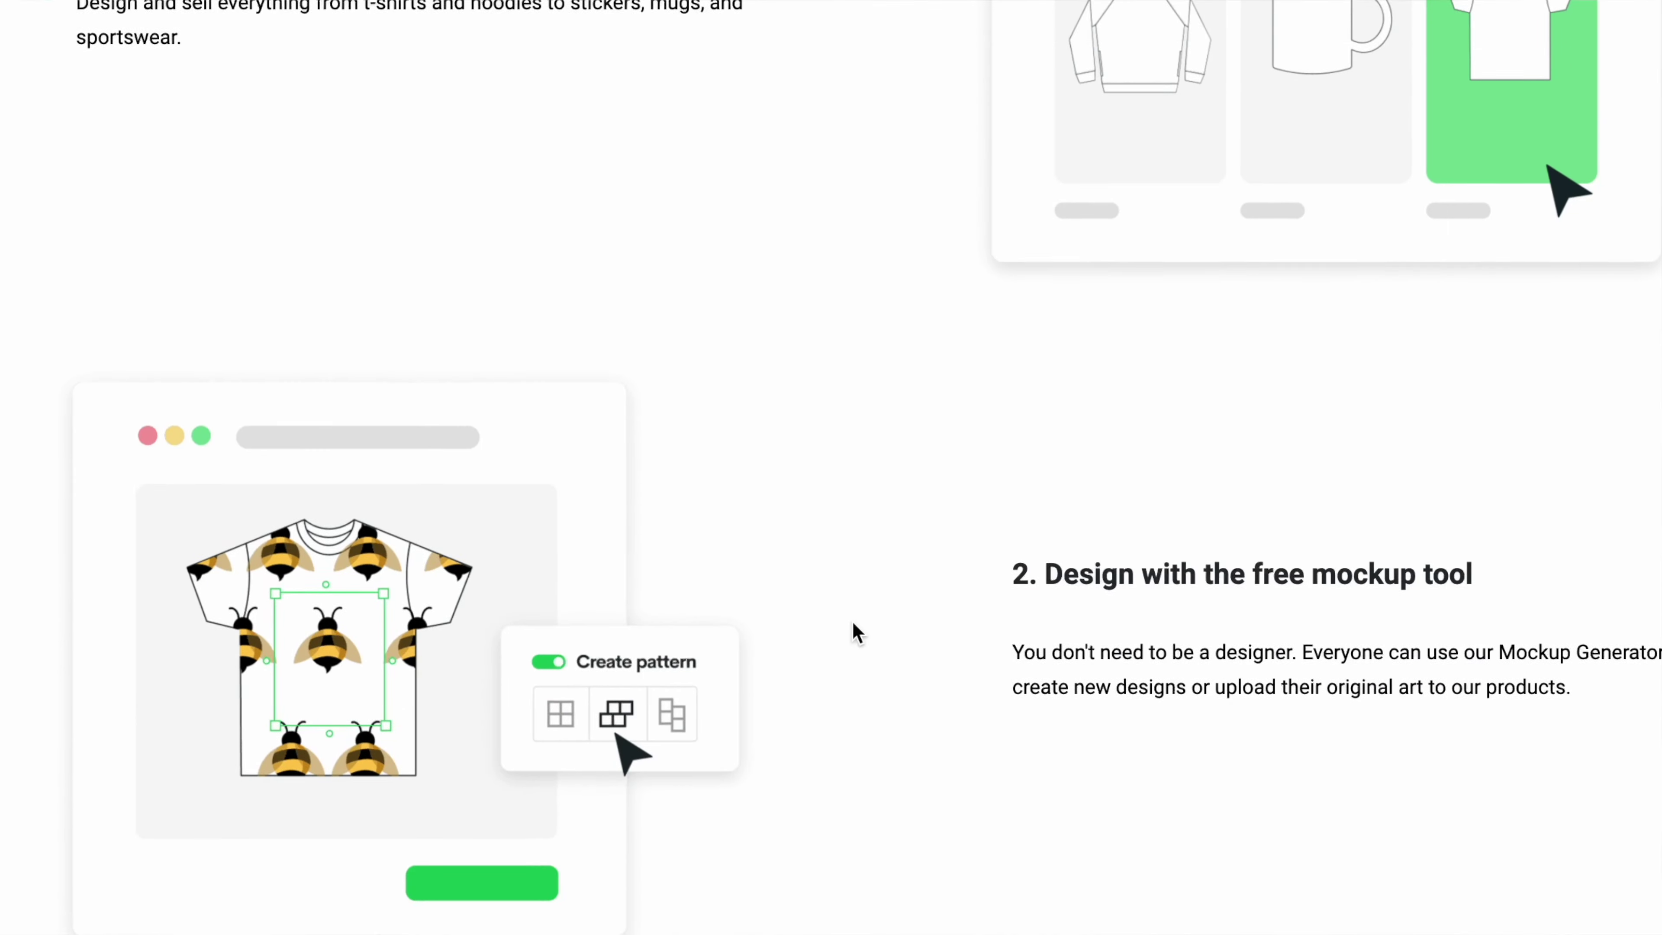
# - Create a new blank T-Shirt design from a 'tshirt' search and browse its templates
pyautogui.scroll(-5, 853, 631)
pyautogui.scroll(-15, 853, 622)
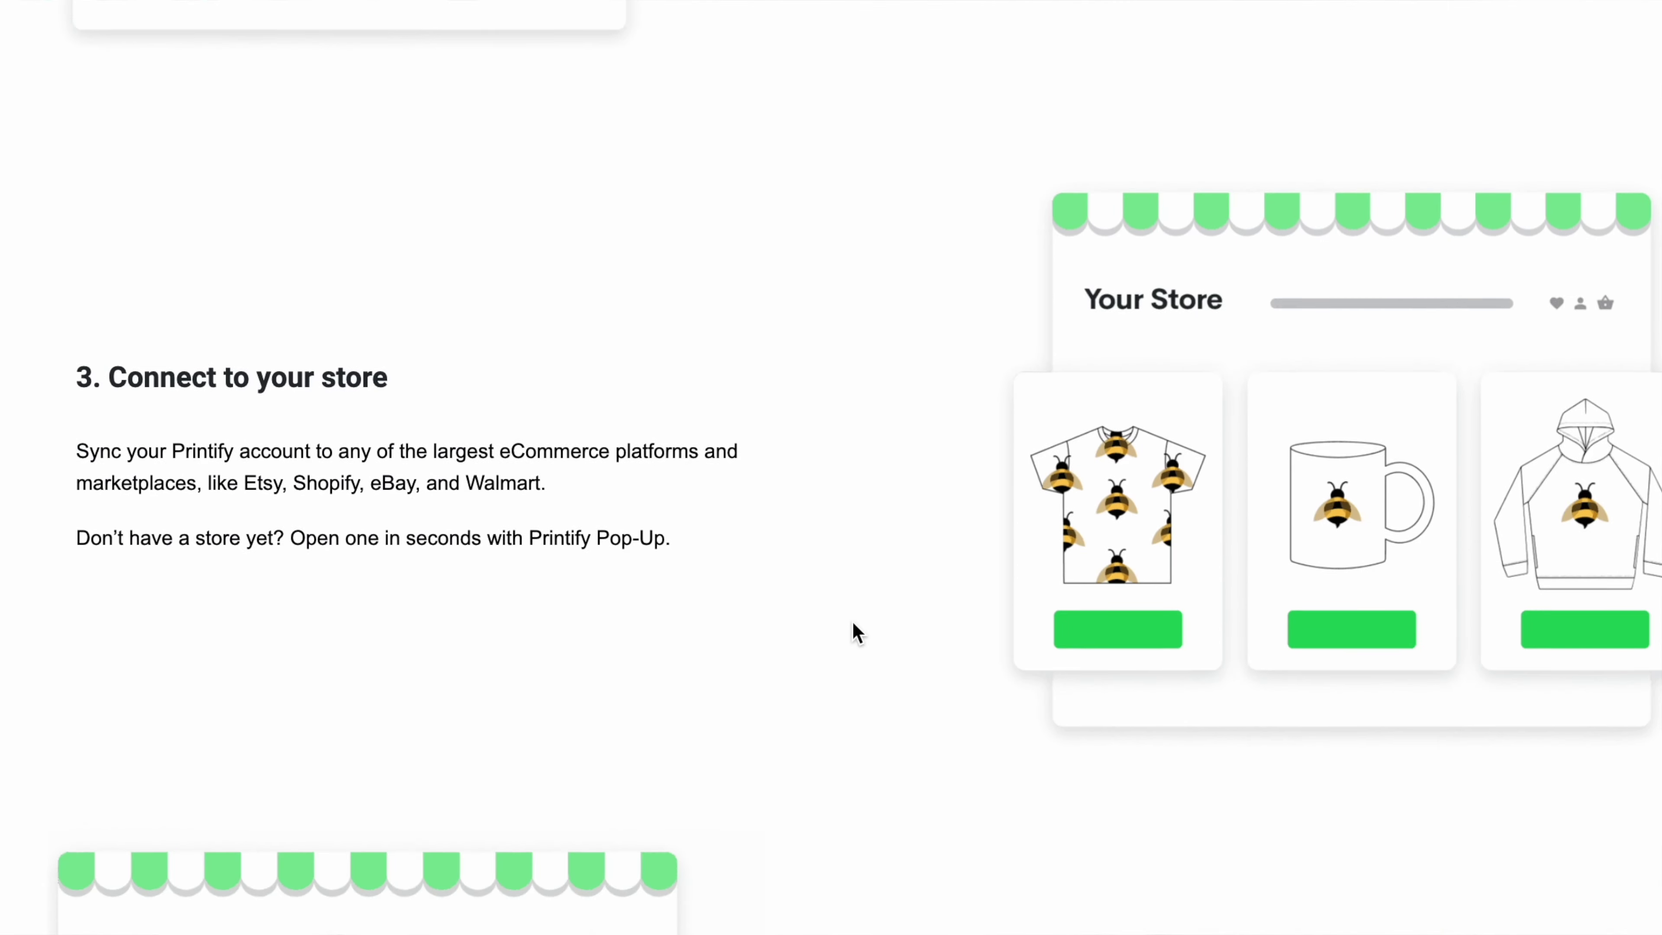
pyautogui.scroll(-13, 853, 623)
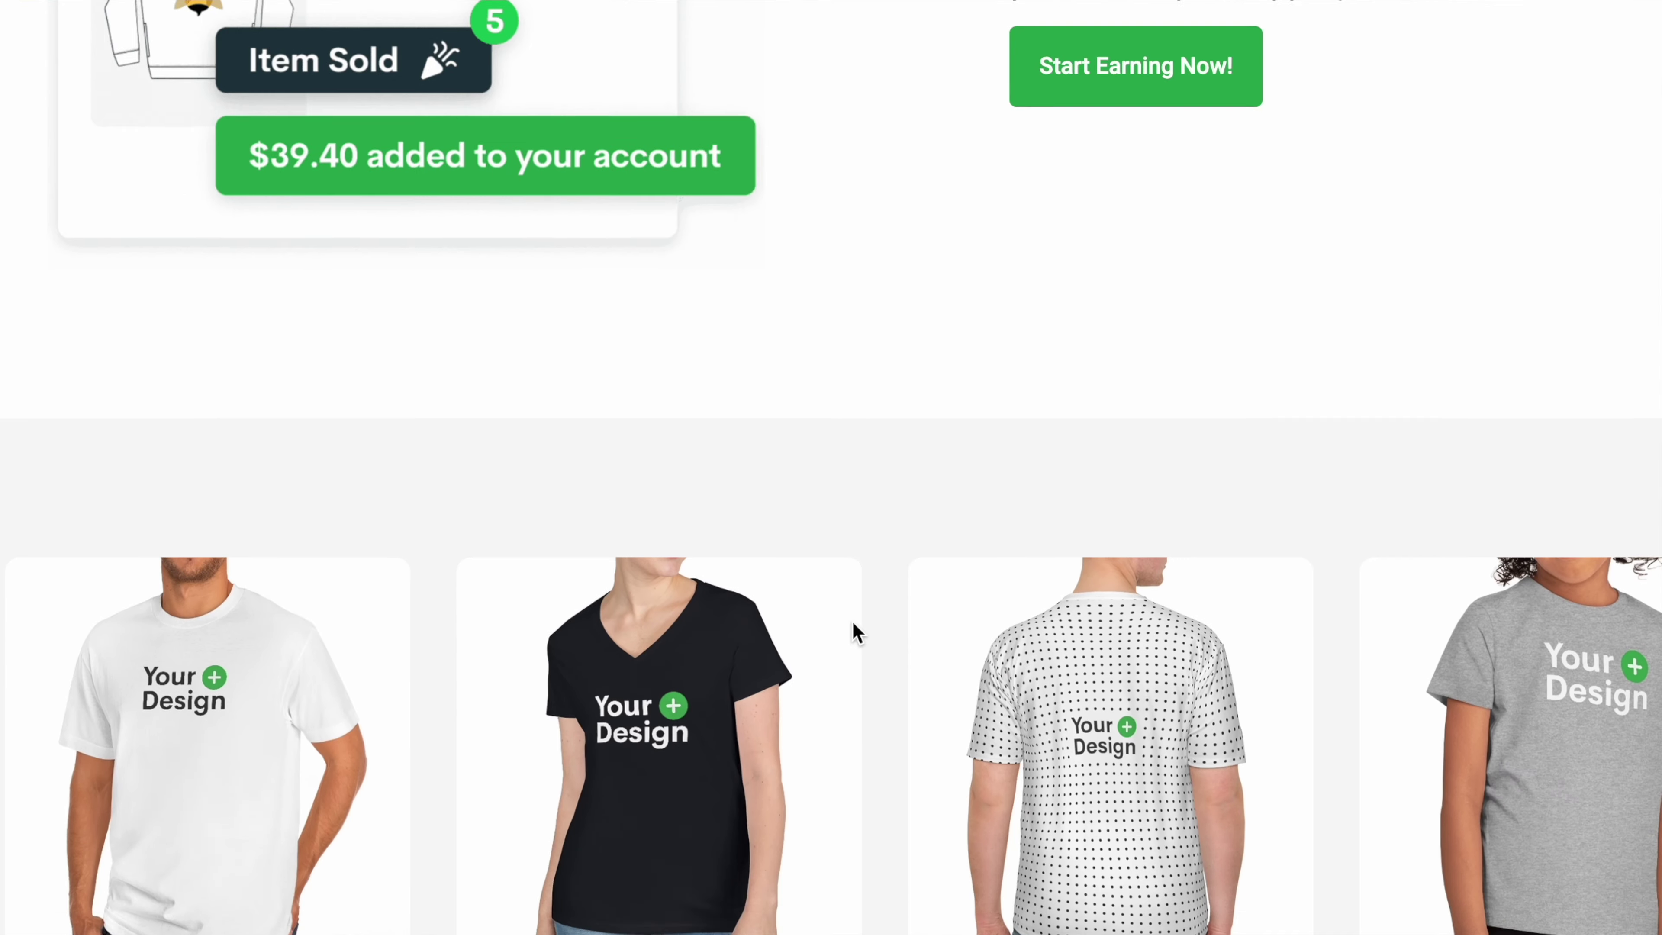
pyautogui.scroll(-7, 852, 621)
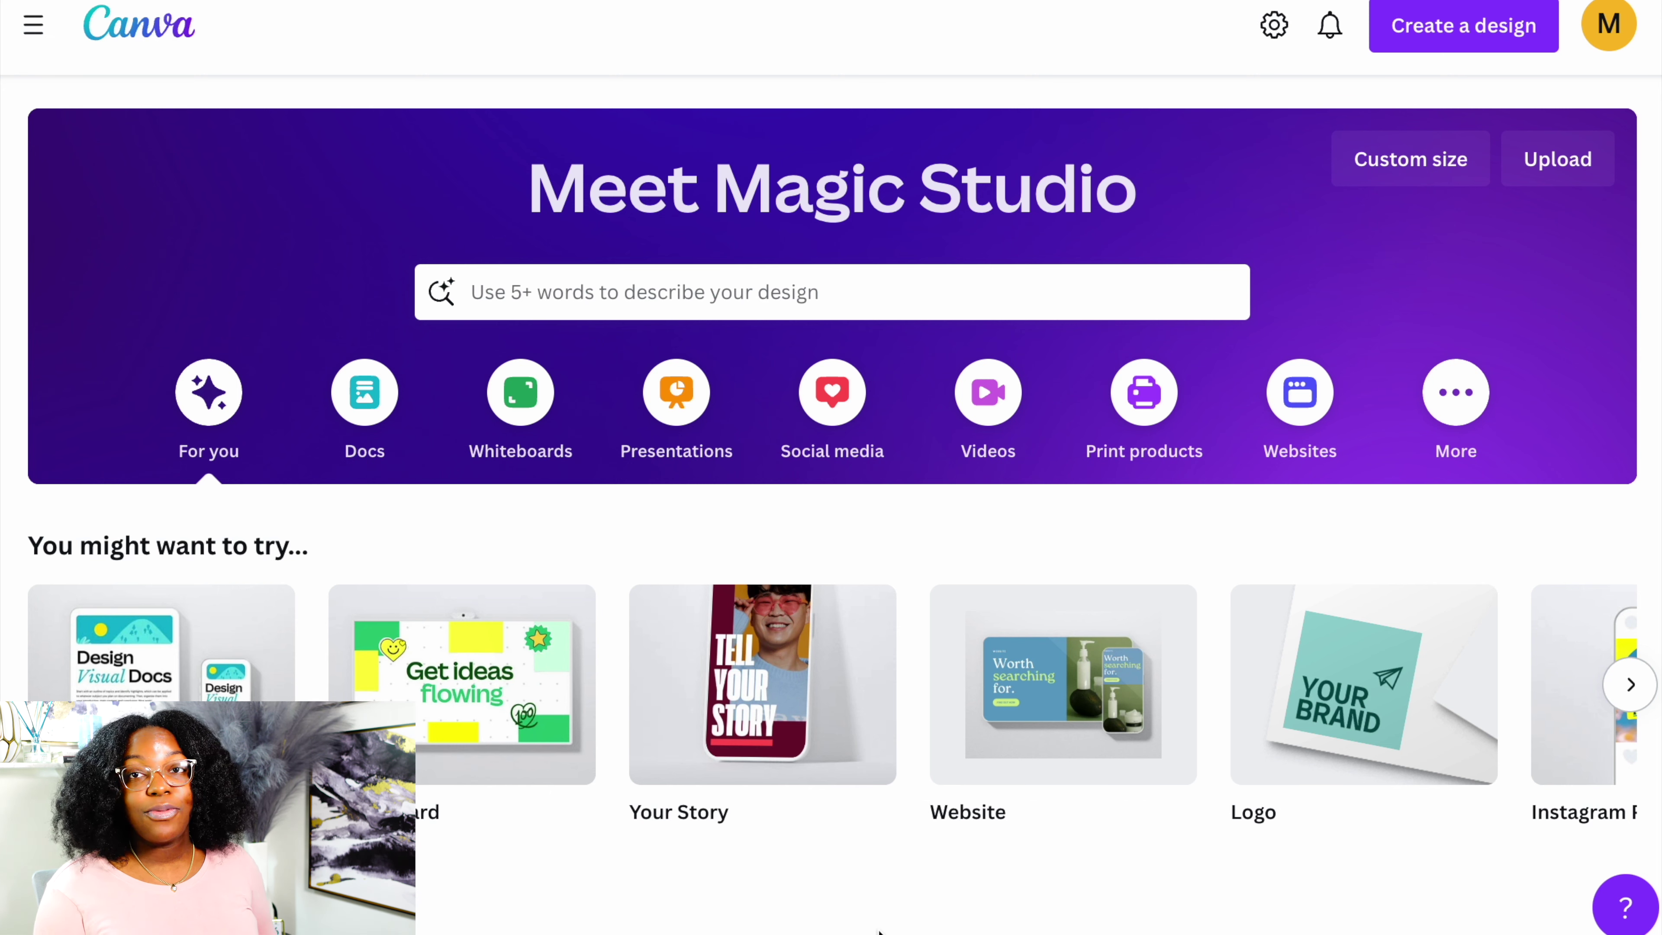
pyautogui.click(1458, 49)
pyautogui.write('t')
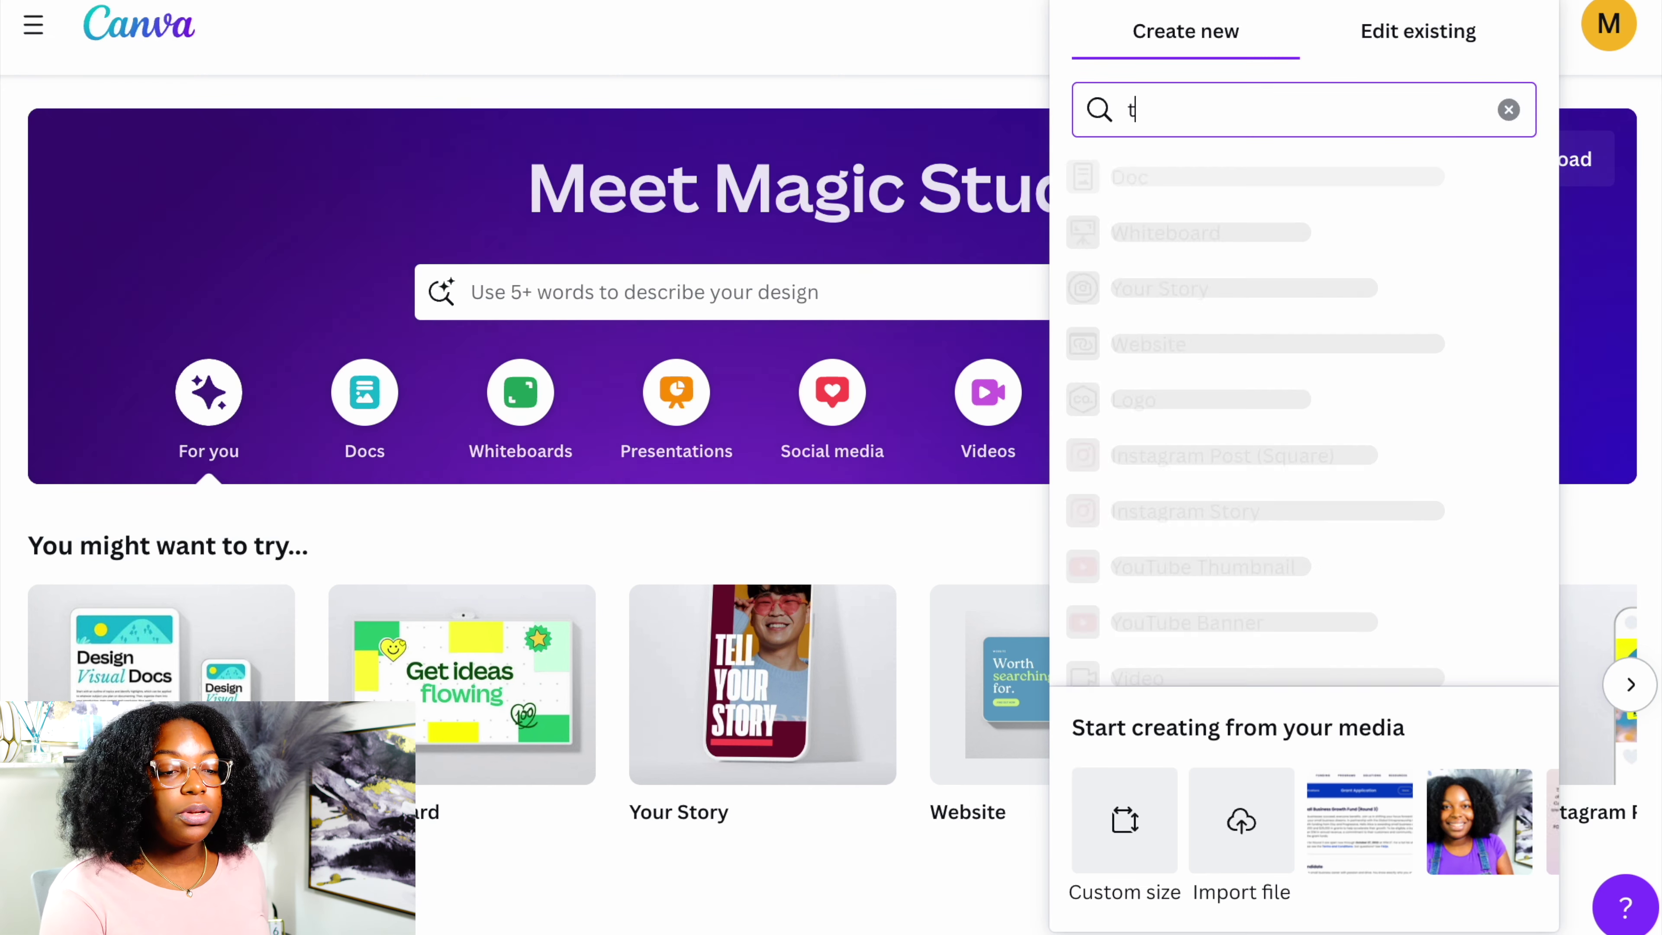
pyautogui.write('shirt')
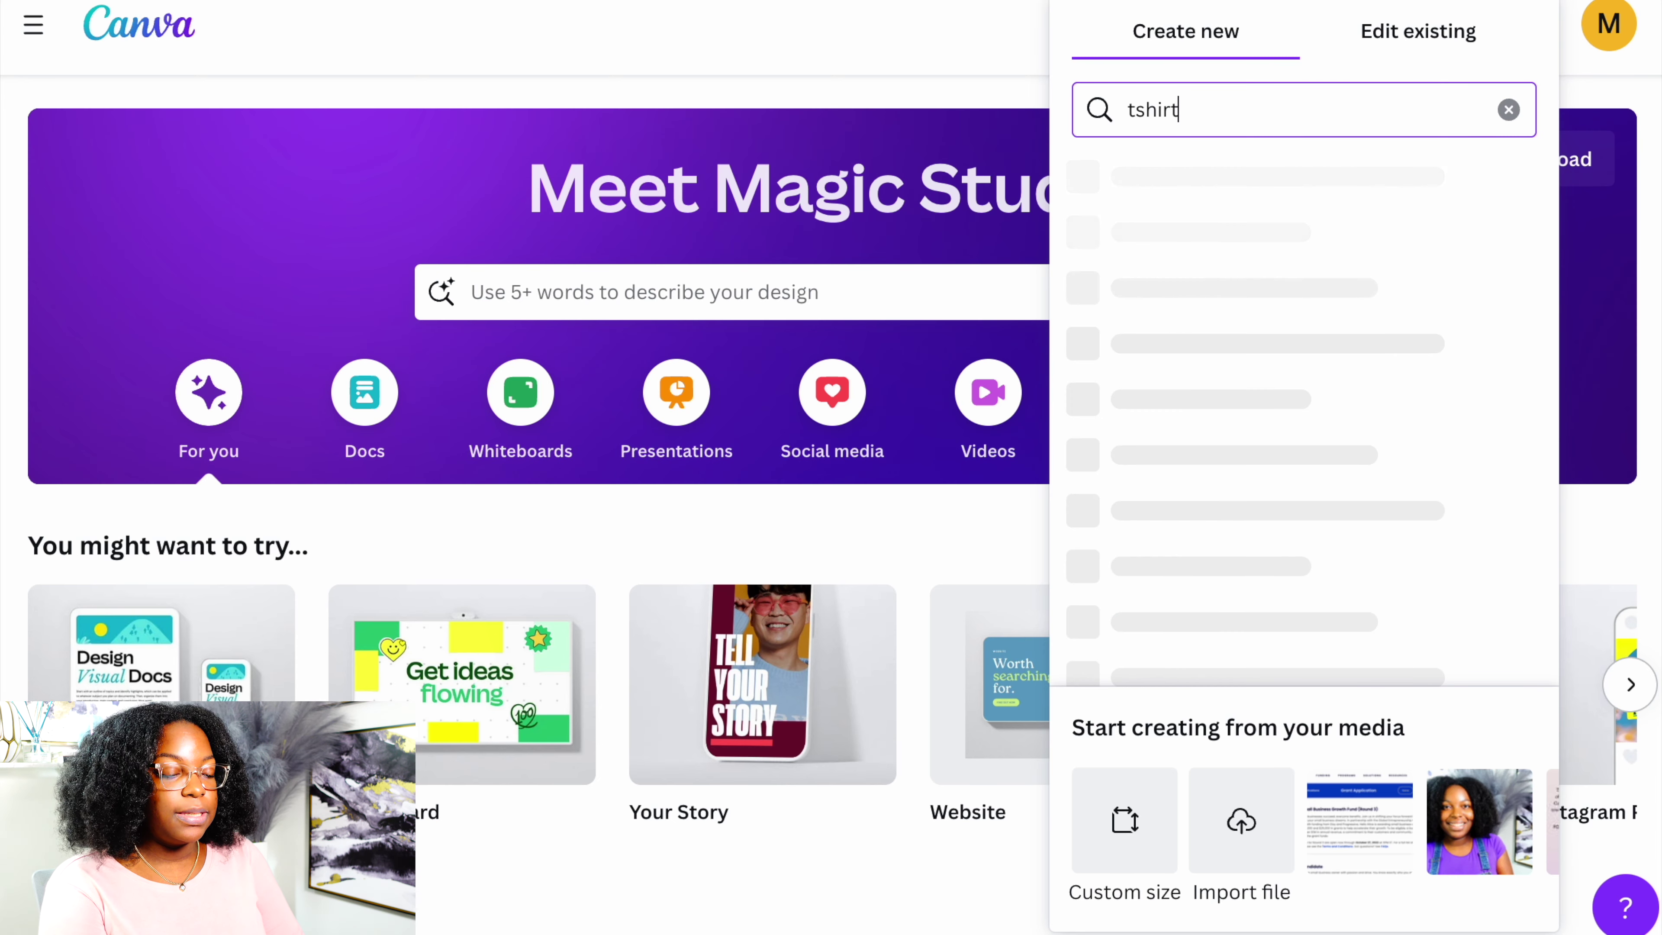
pyautogui.click(1260, 182)
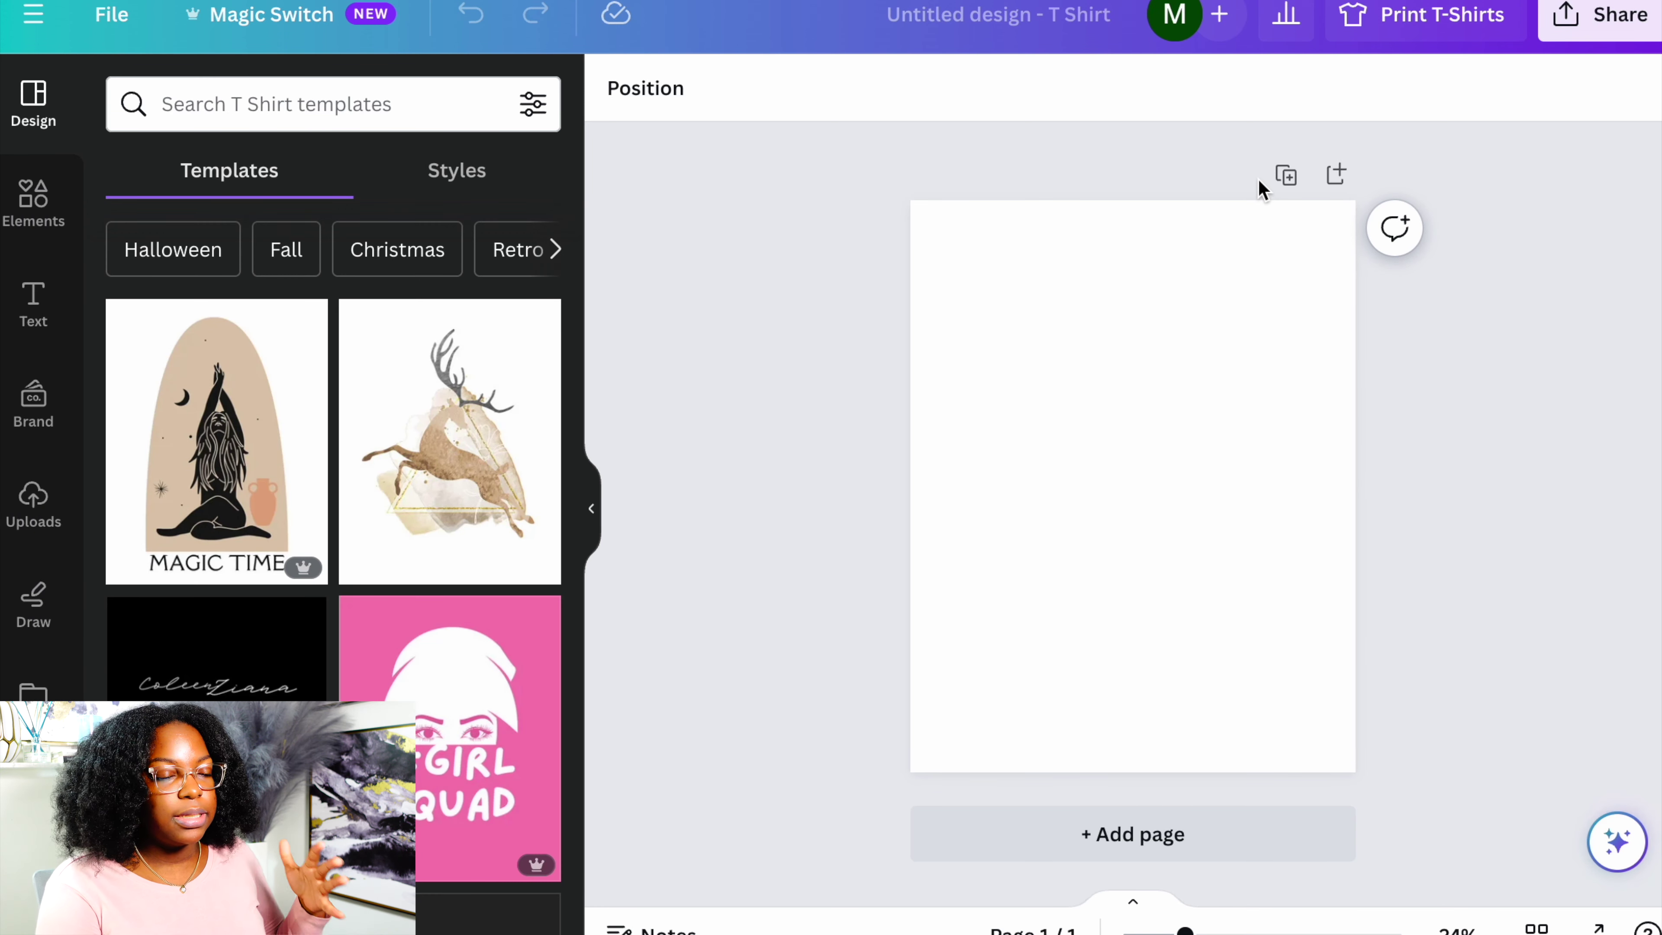
pyautogui.scroll(-10, 490, 610)
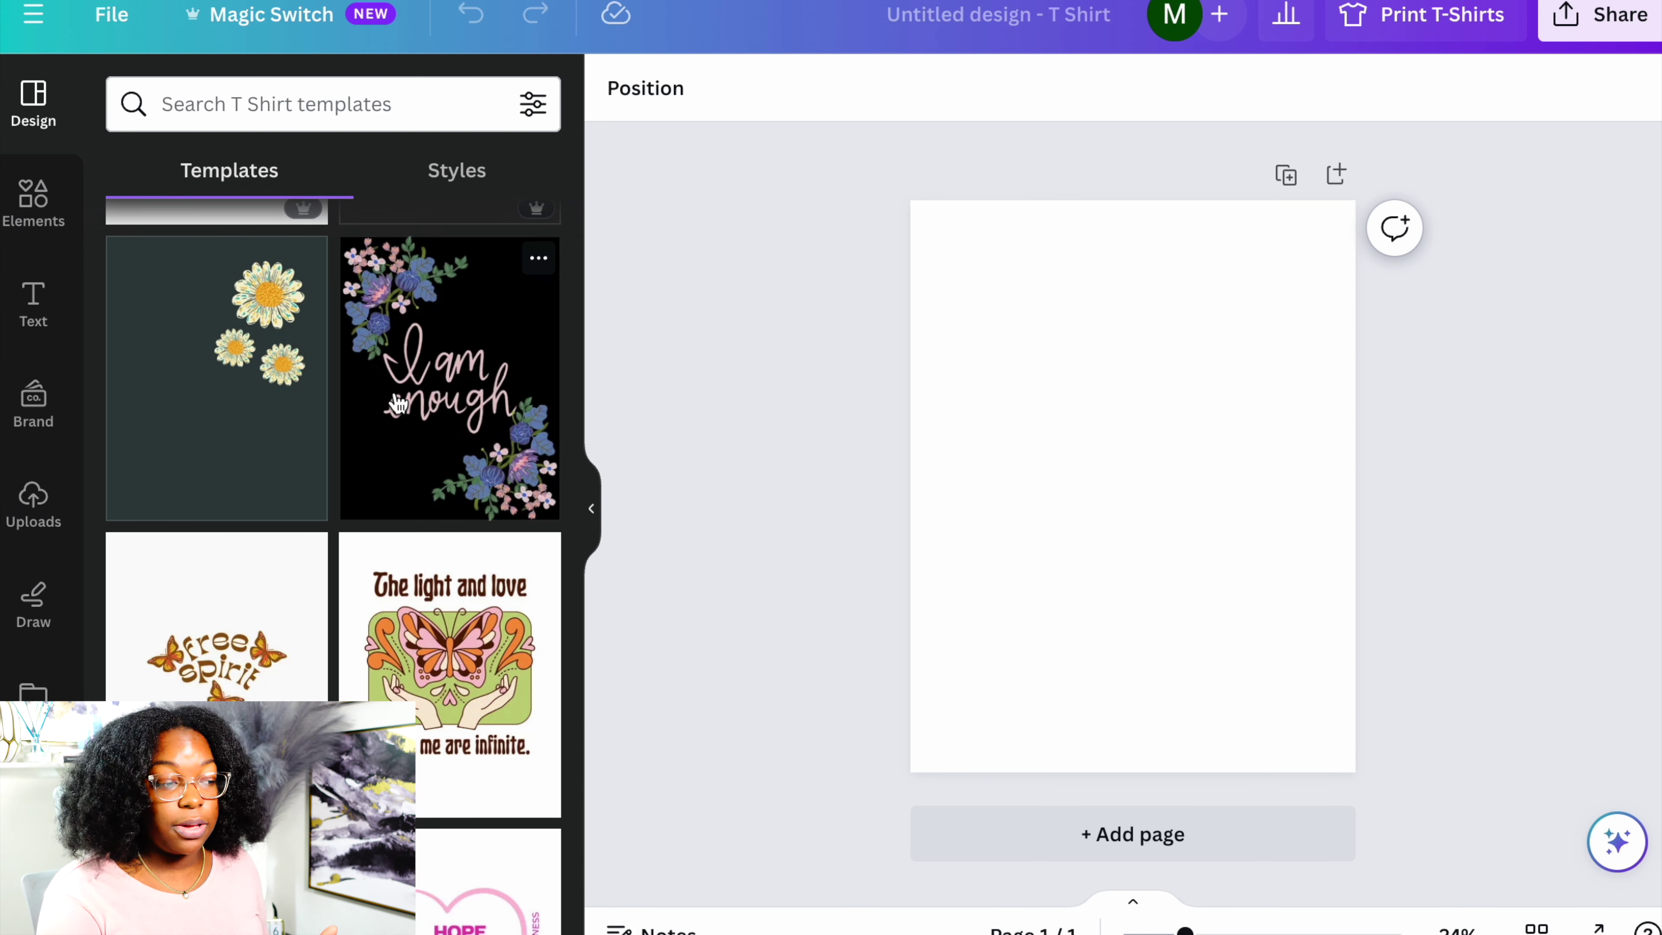
pyautogui.click(34, 220)
pyautogui.click(212, 104)
pyautogui.write('heasr')
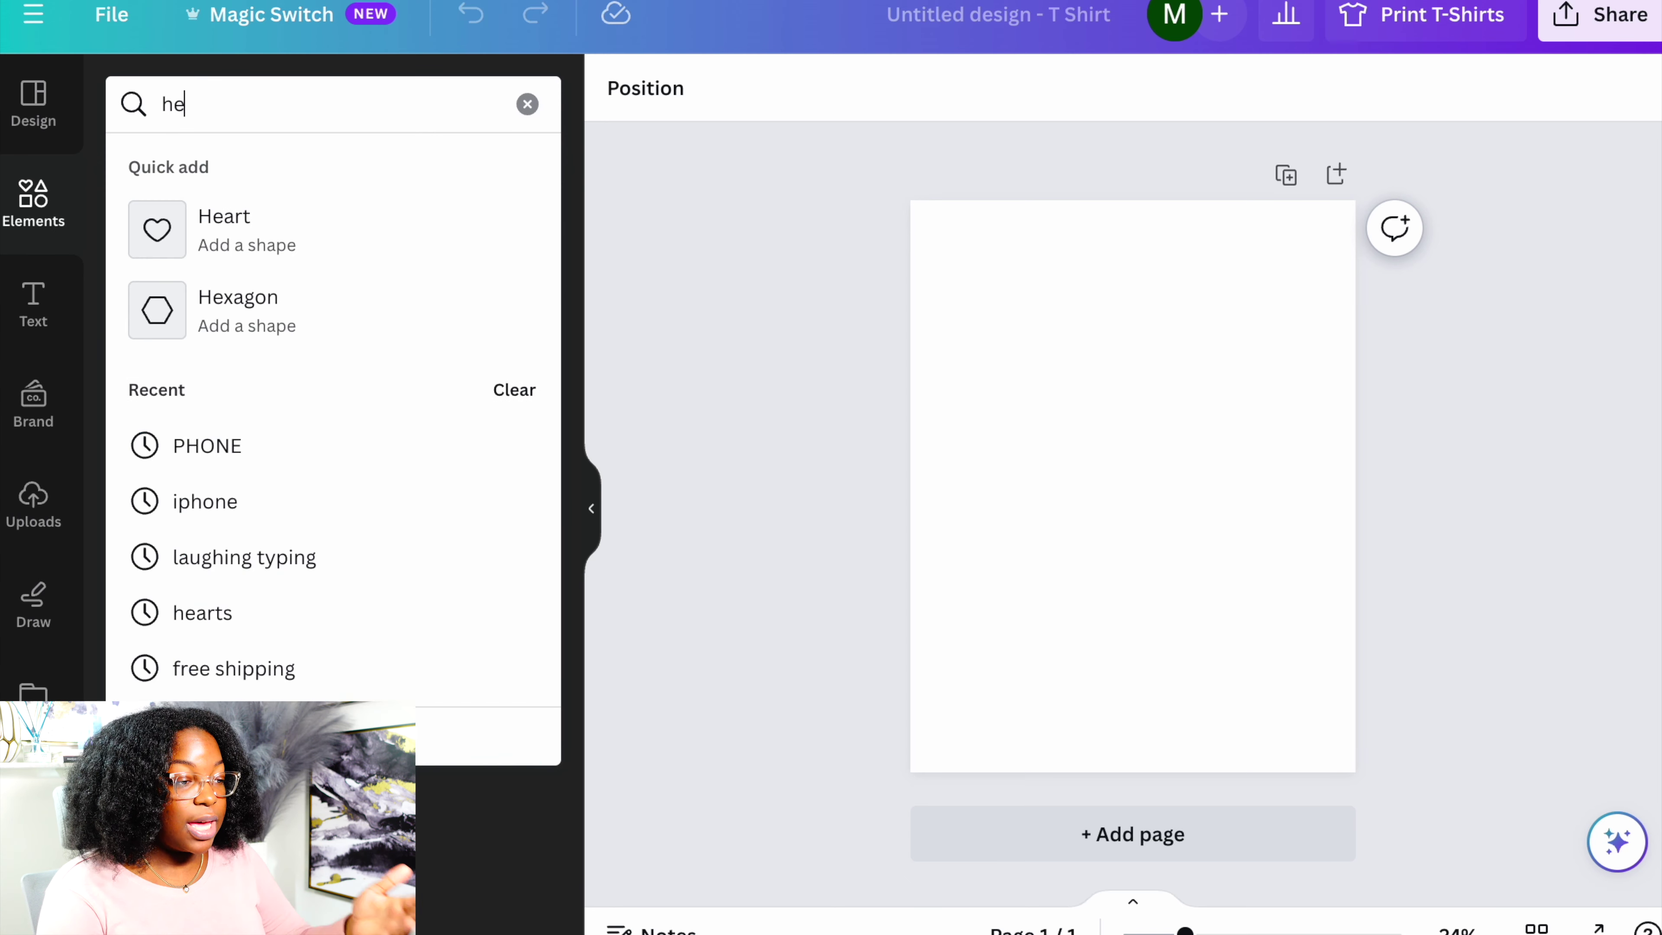
pyautogui.press('BackSpace')
pyautogui.press('BackSpace')
pyautogui.click(178, 487)
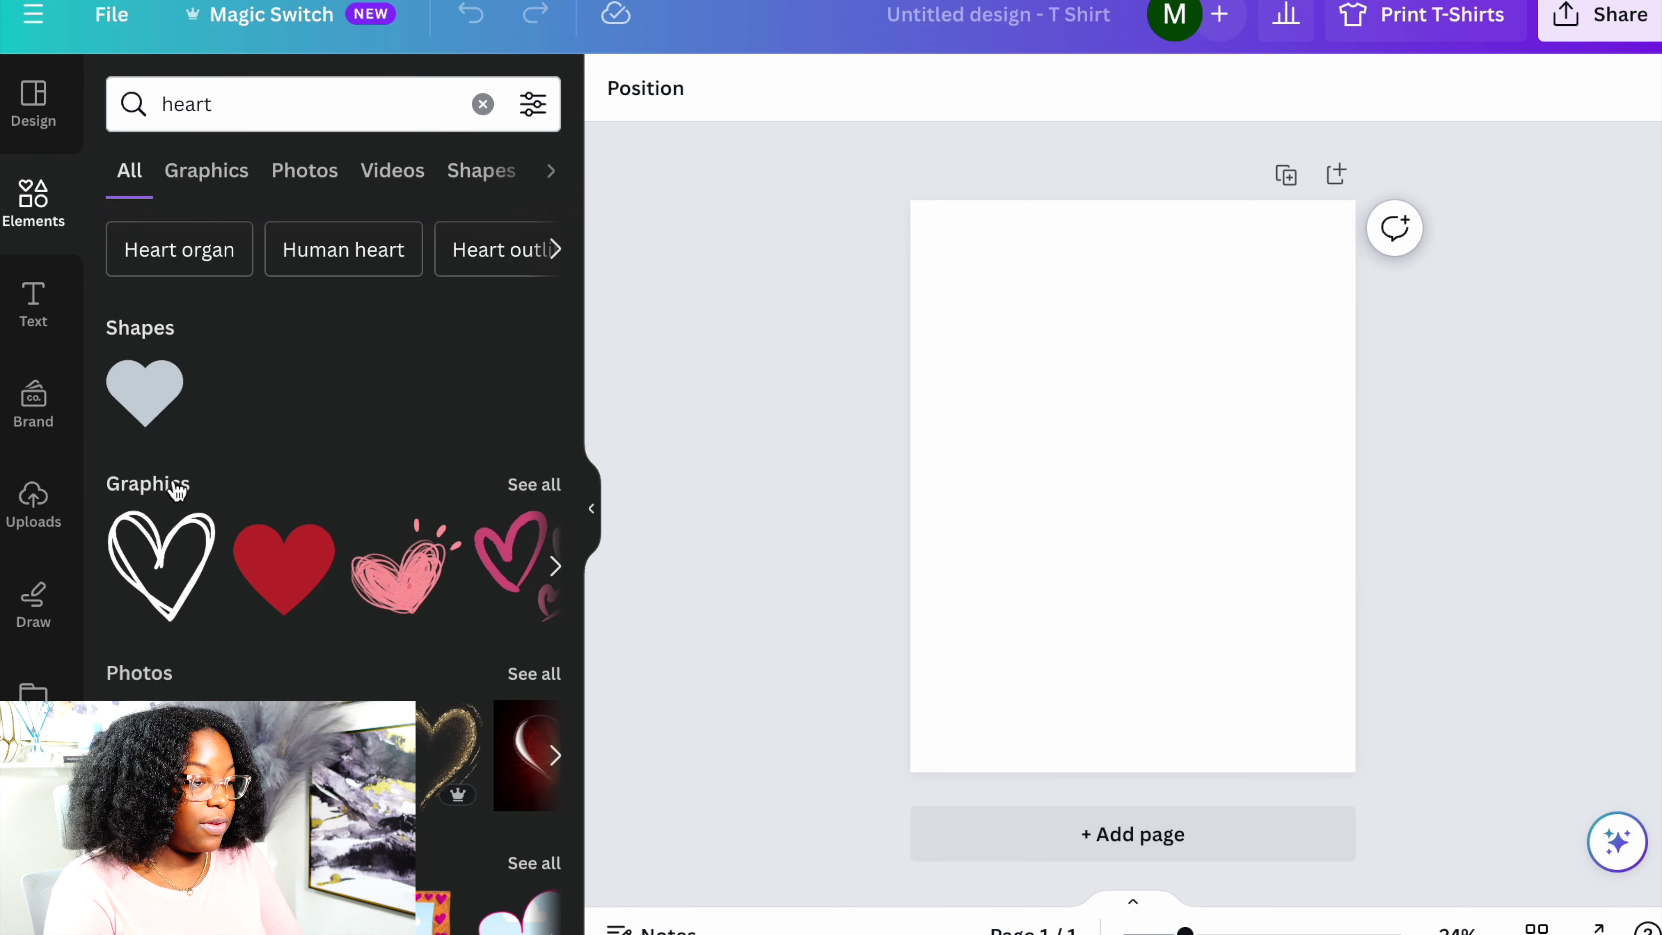
pyautogui.click(425, 596)
pyautogui.click(894, 403)
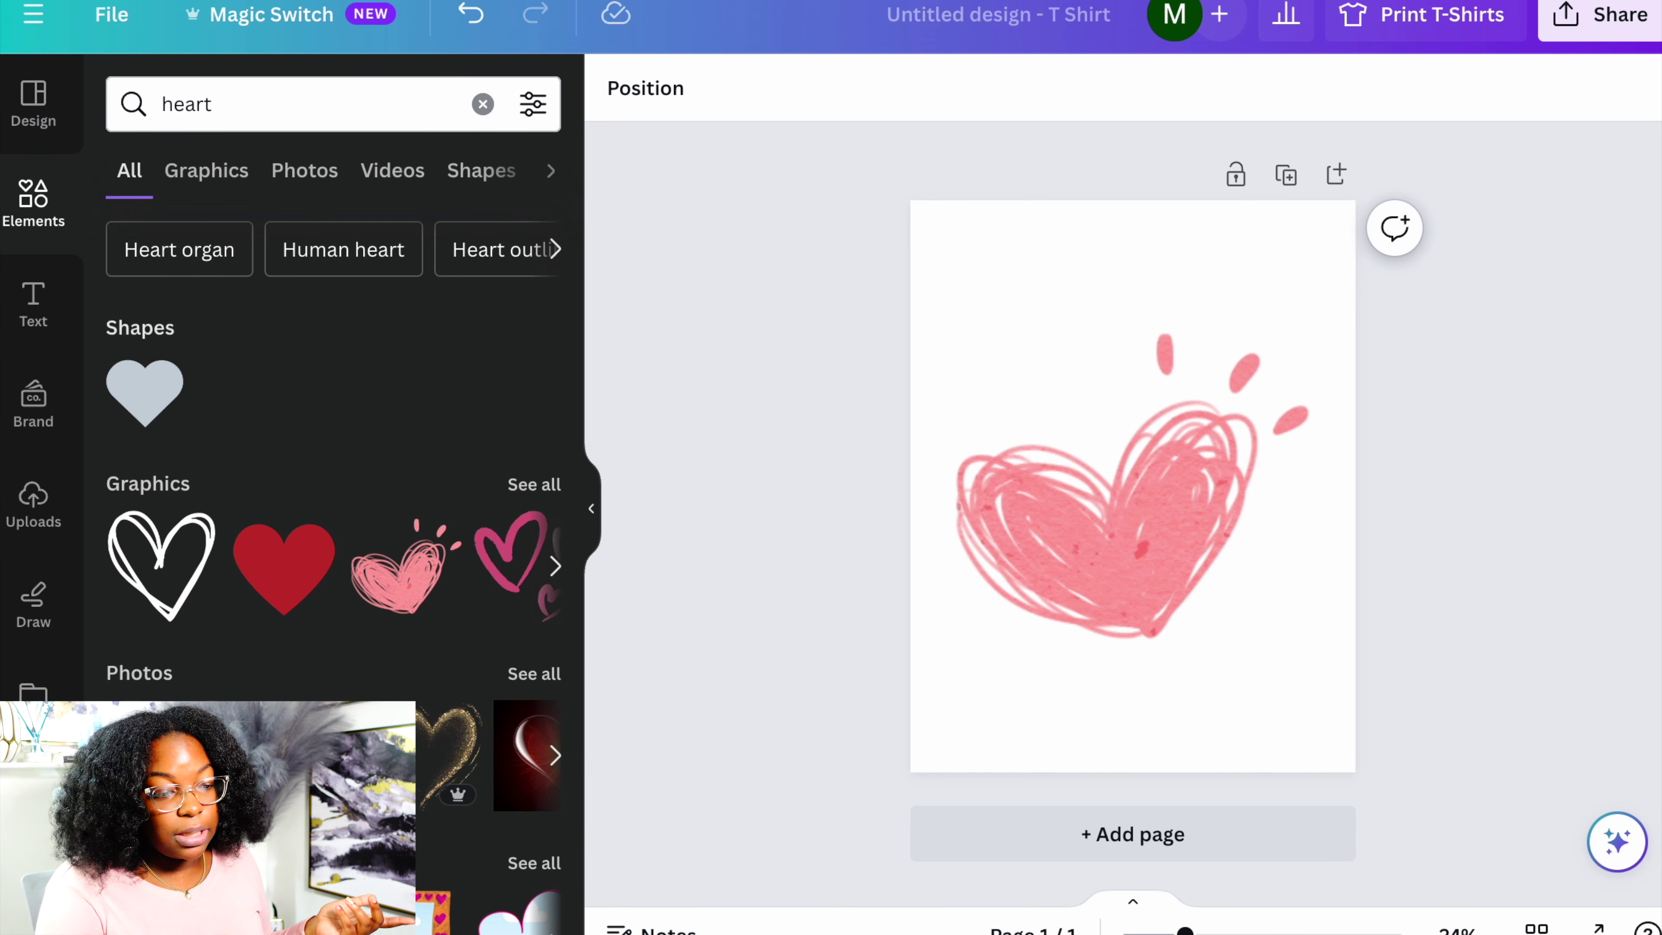
pyautogui.click(33, 304)
pyautogui.moveTo(322, 319); pyautogui.dragTo(1113, 494)
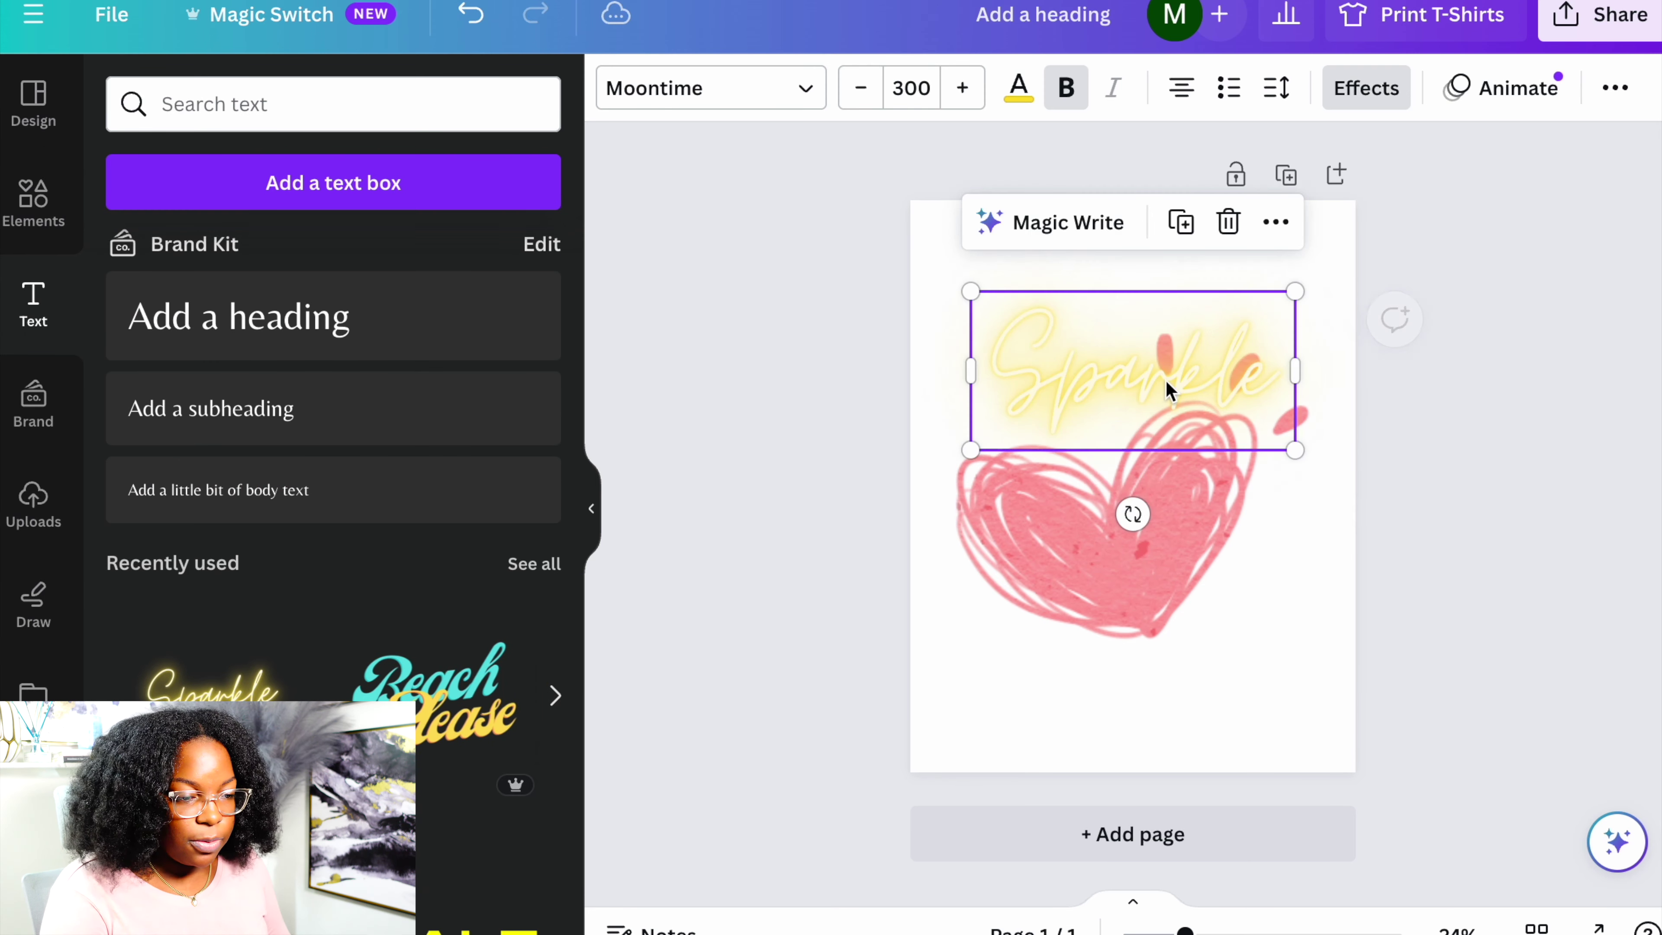
pyautogui.click(1367, 88)
pyautogui.scroll(-2, 328, 393)
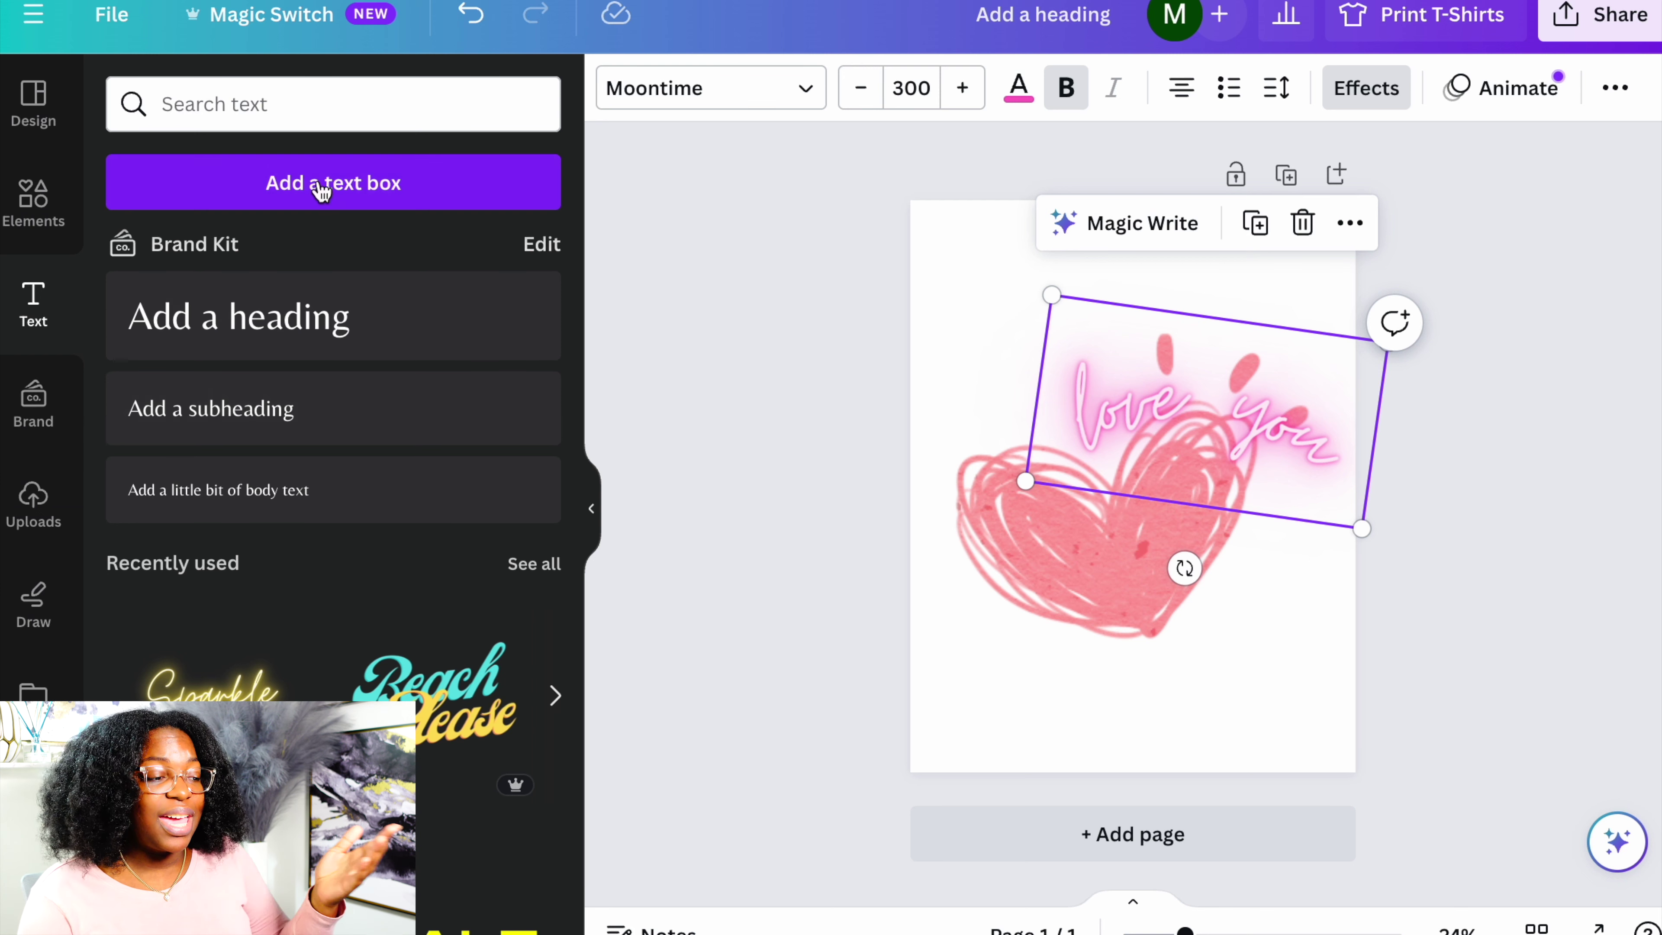
pyautogui.click(723, 89)
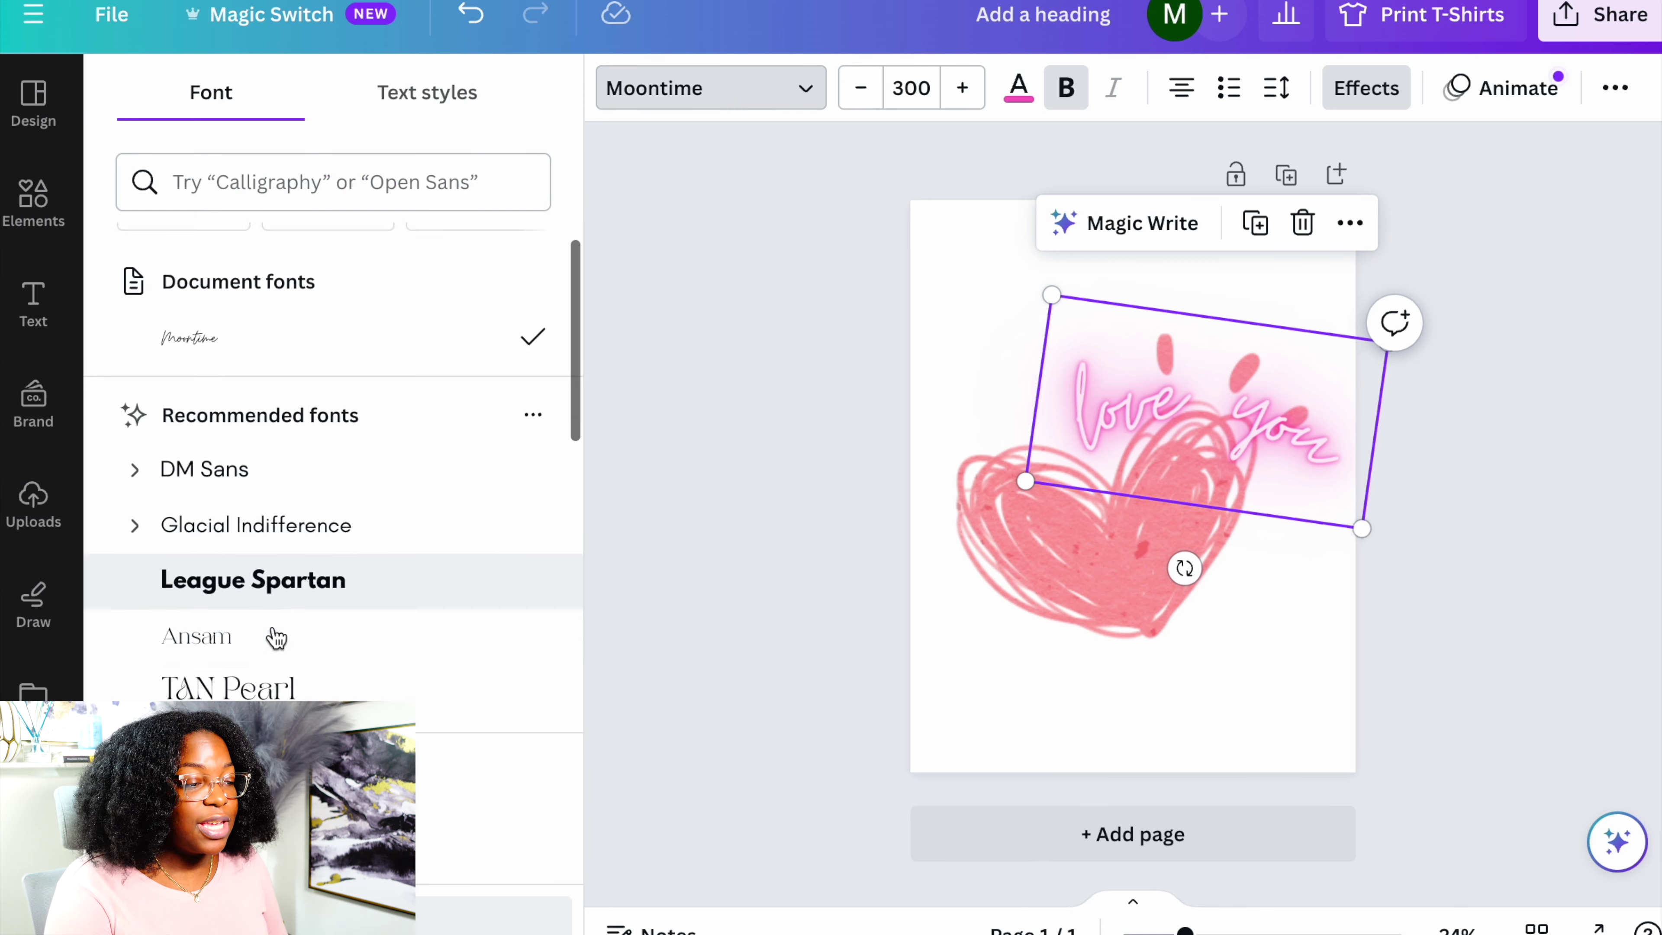
pyautogui.scroll(-1, 273, 637)
pyautogui.click(204, 369)
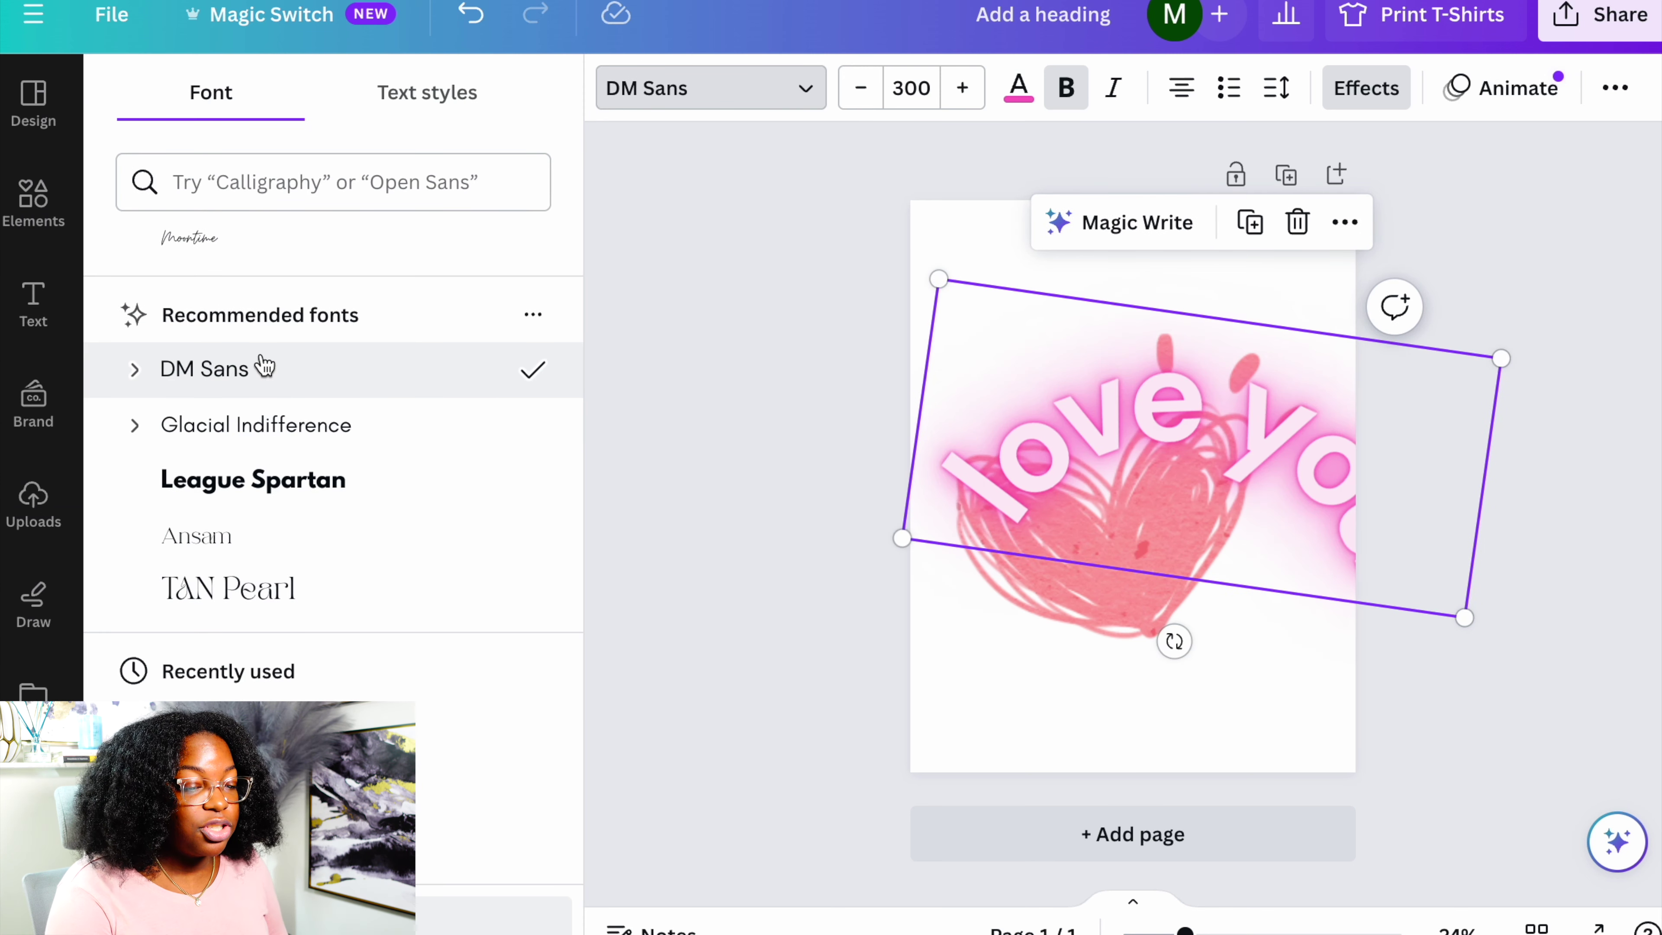
pyautogui.click(229, 615)
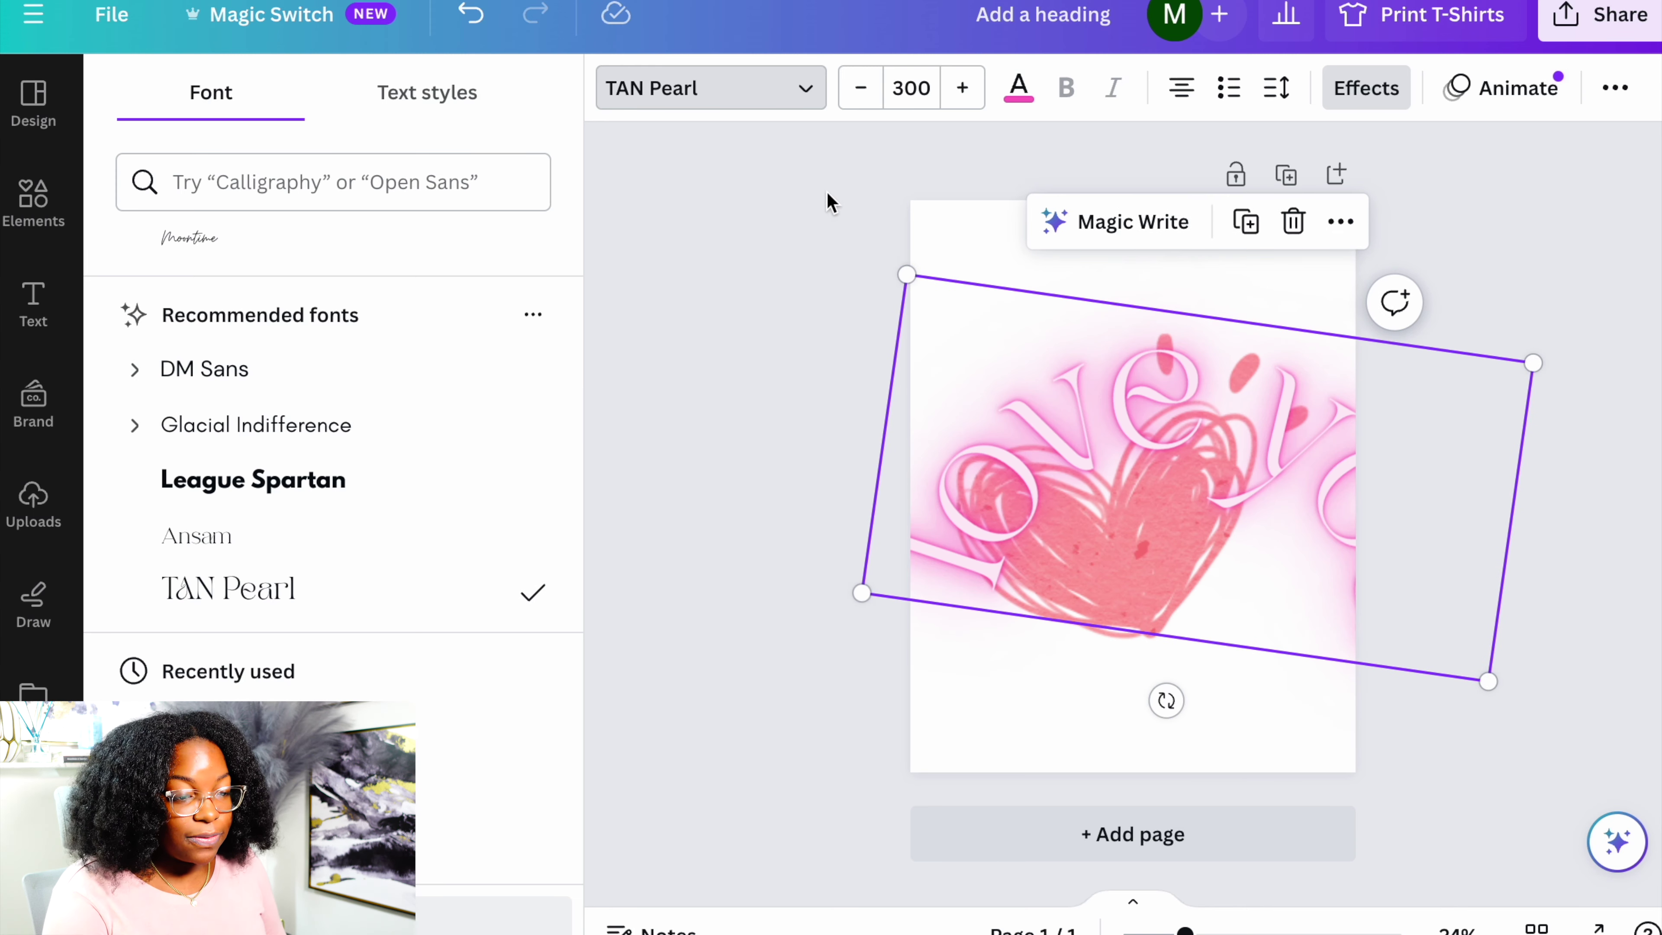
pyautogui.press('Delete')
pyautogui.click(1150, 512)
pyautogui.press('Delete')
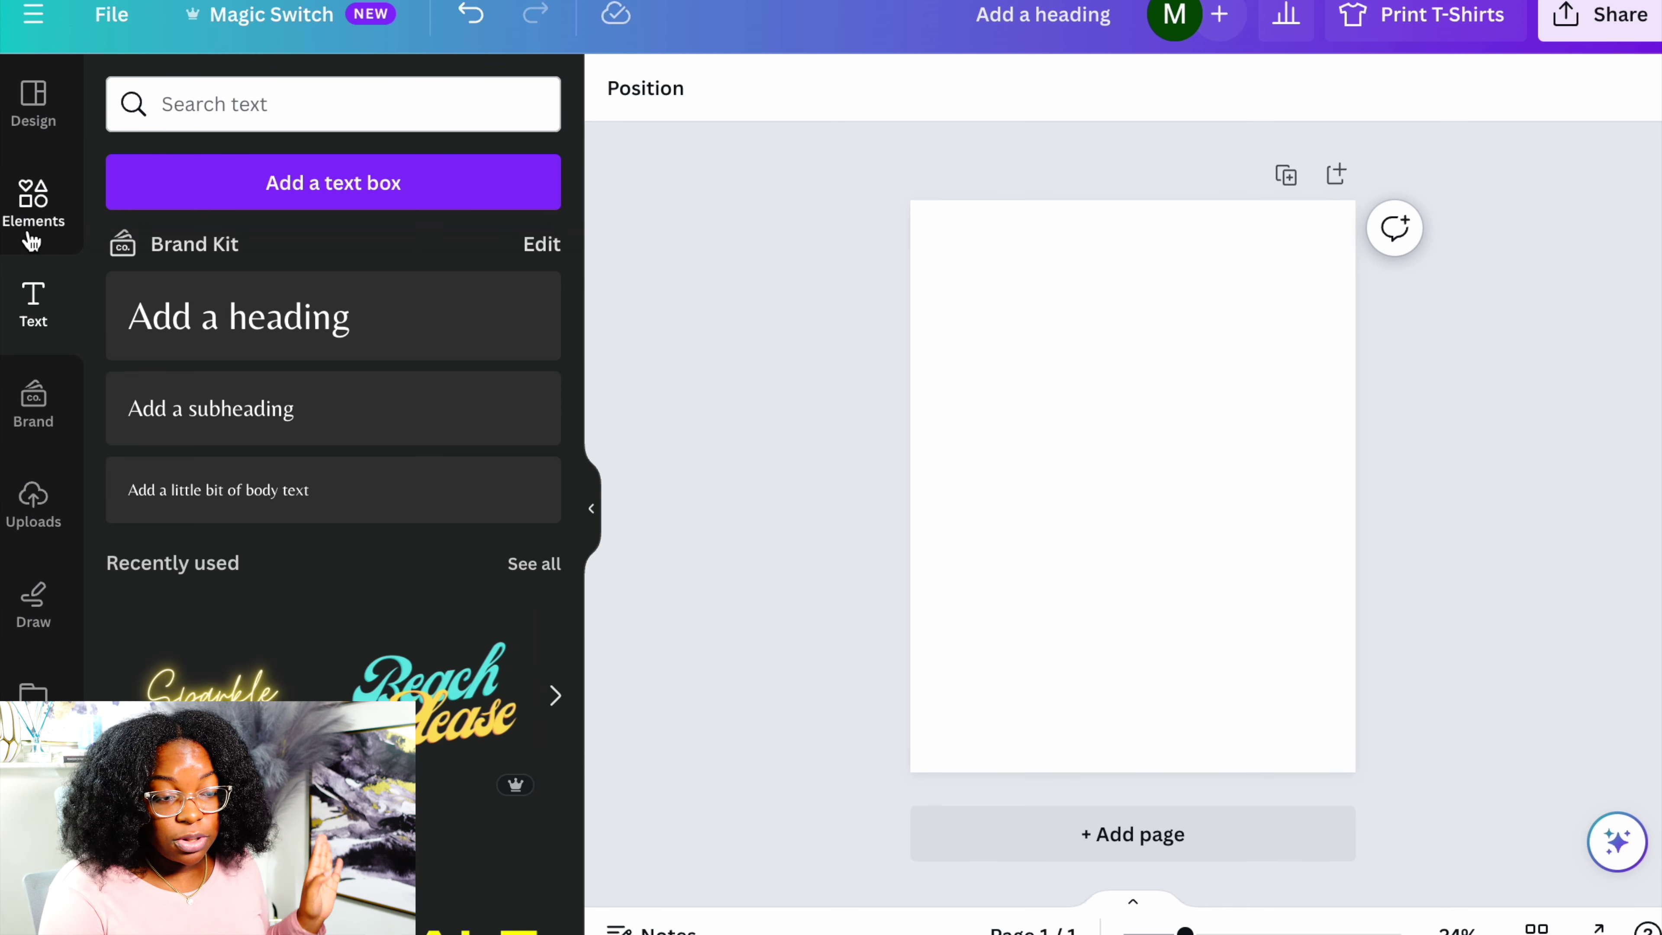
# - Apply the free spirit butterfly template and change the word 'free' to 'happy'
pyautogui.click(40, 112)
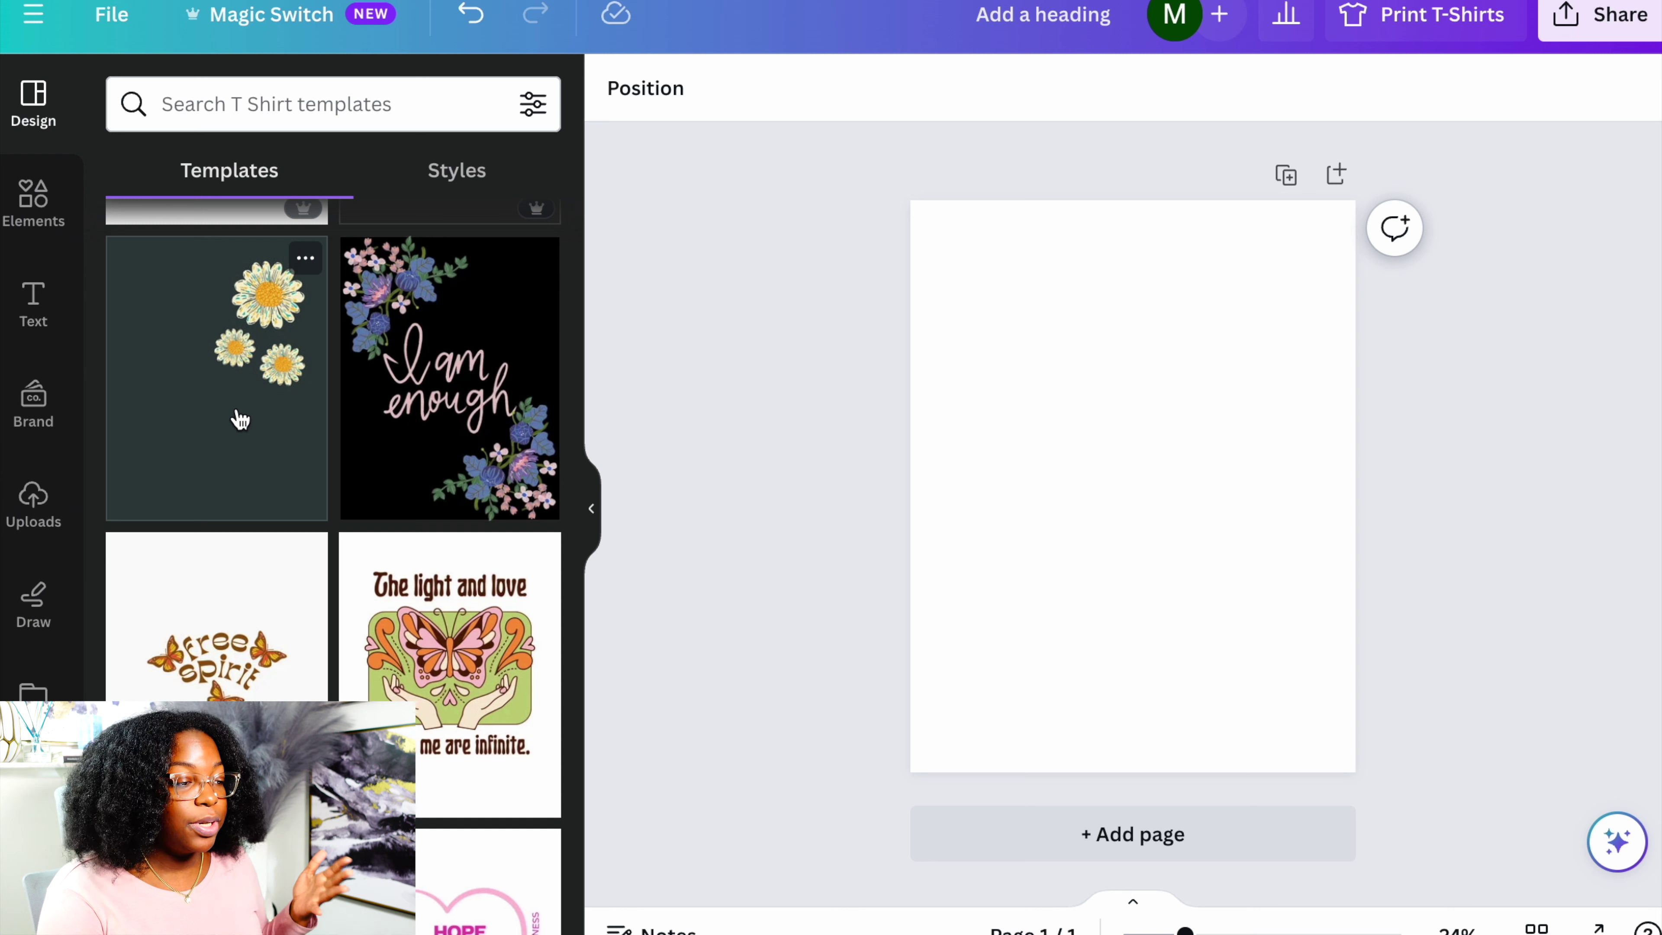
pyautogui.click(216, 629)
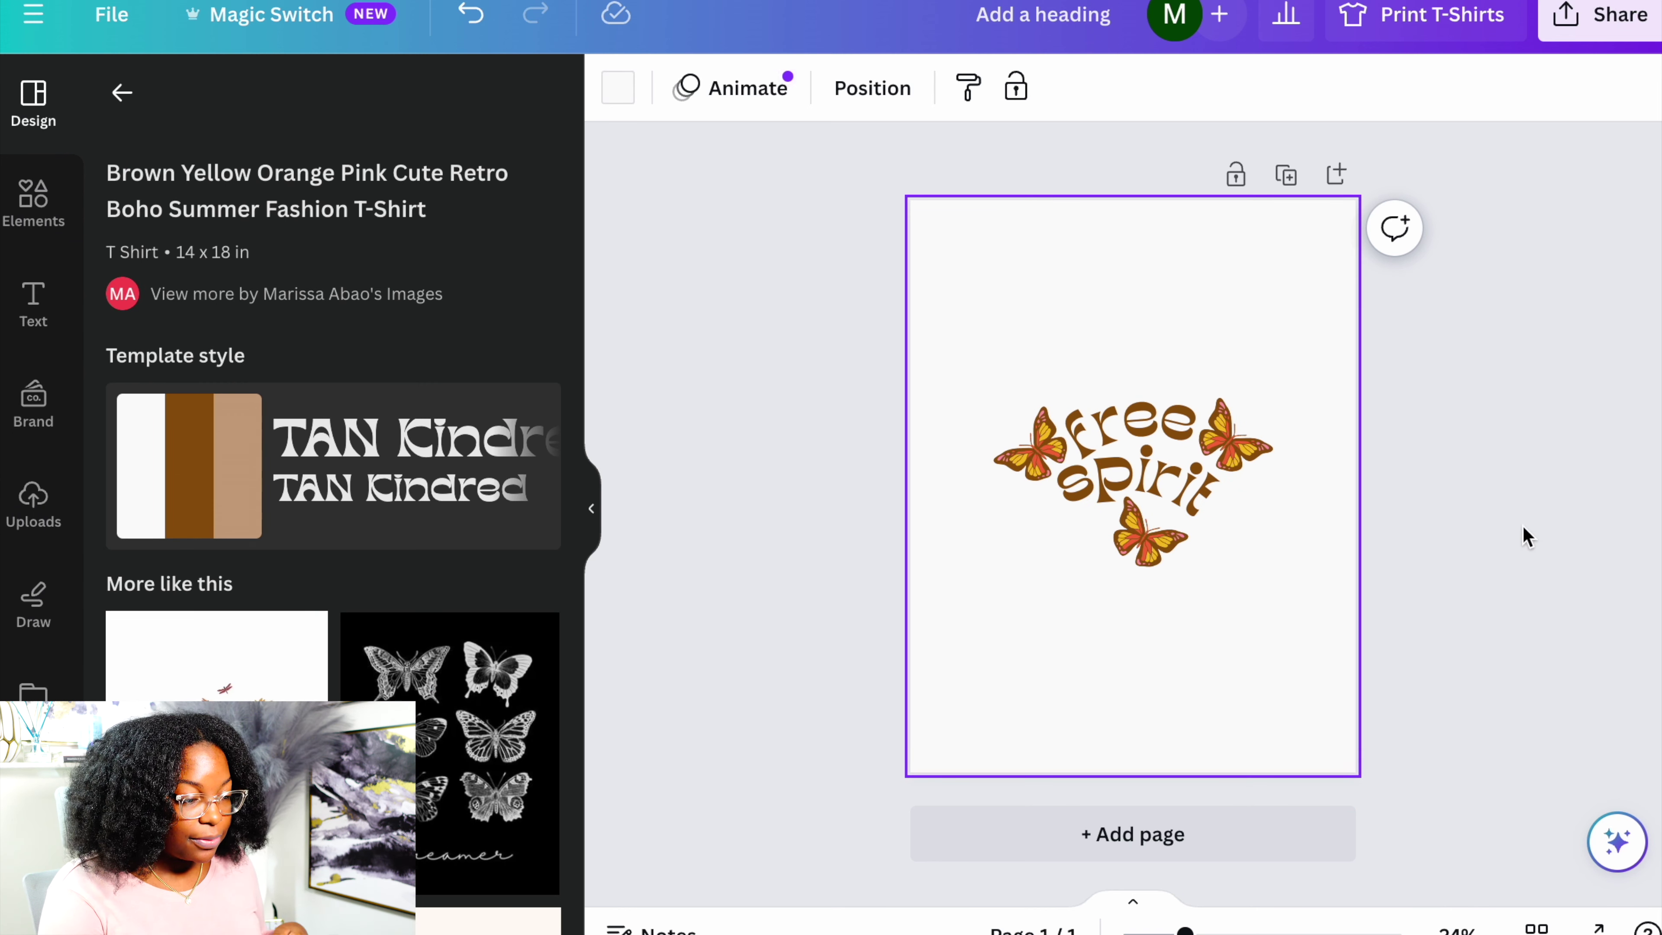
pyautogui.click(1175, 426)
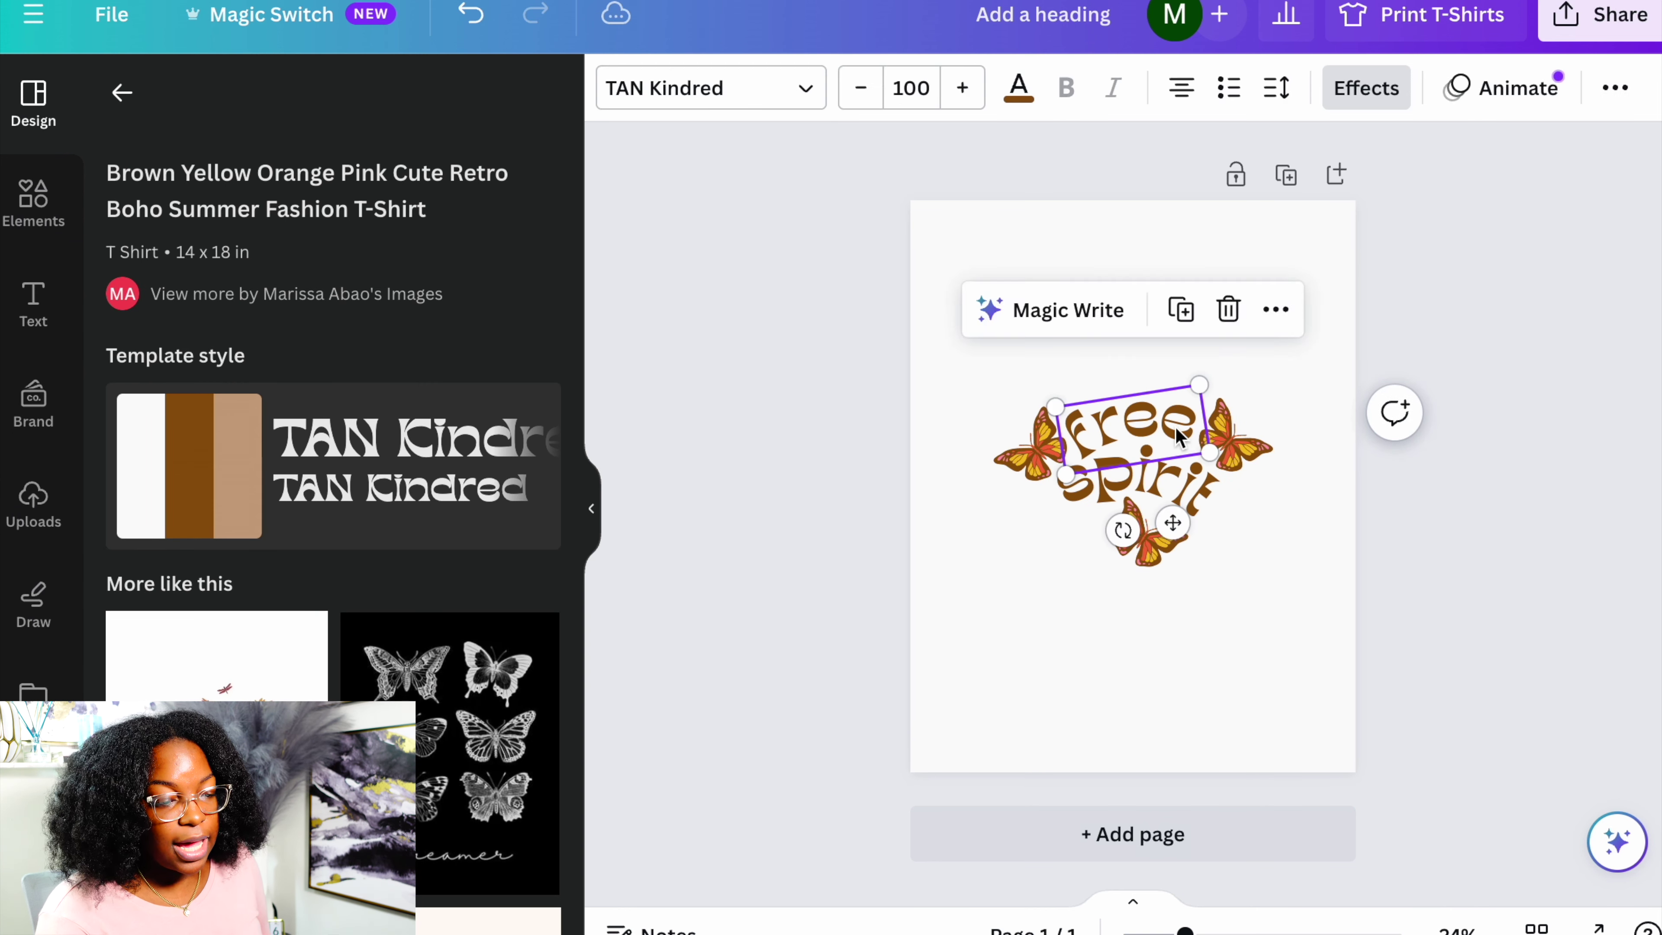
pyautogui.doubleClick(1175, 426)
pyautogui.write('happy')
# - Move the left butterfly slightly lower and fine-tune the happy spirit text position
pyautogui.moveTo(1028, 444); pyautogui.dragTo(1005, 486)
pyautogui.press('Escape')
pyautogui.click(1029, 495)
pyautogui.click(1125, 410)
pyautogui.moveTo(1125, 411); pyautogui.dragTo(1120, 406)
pyautogui.click(1408, 562)
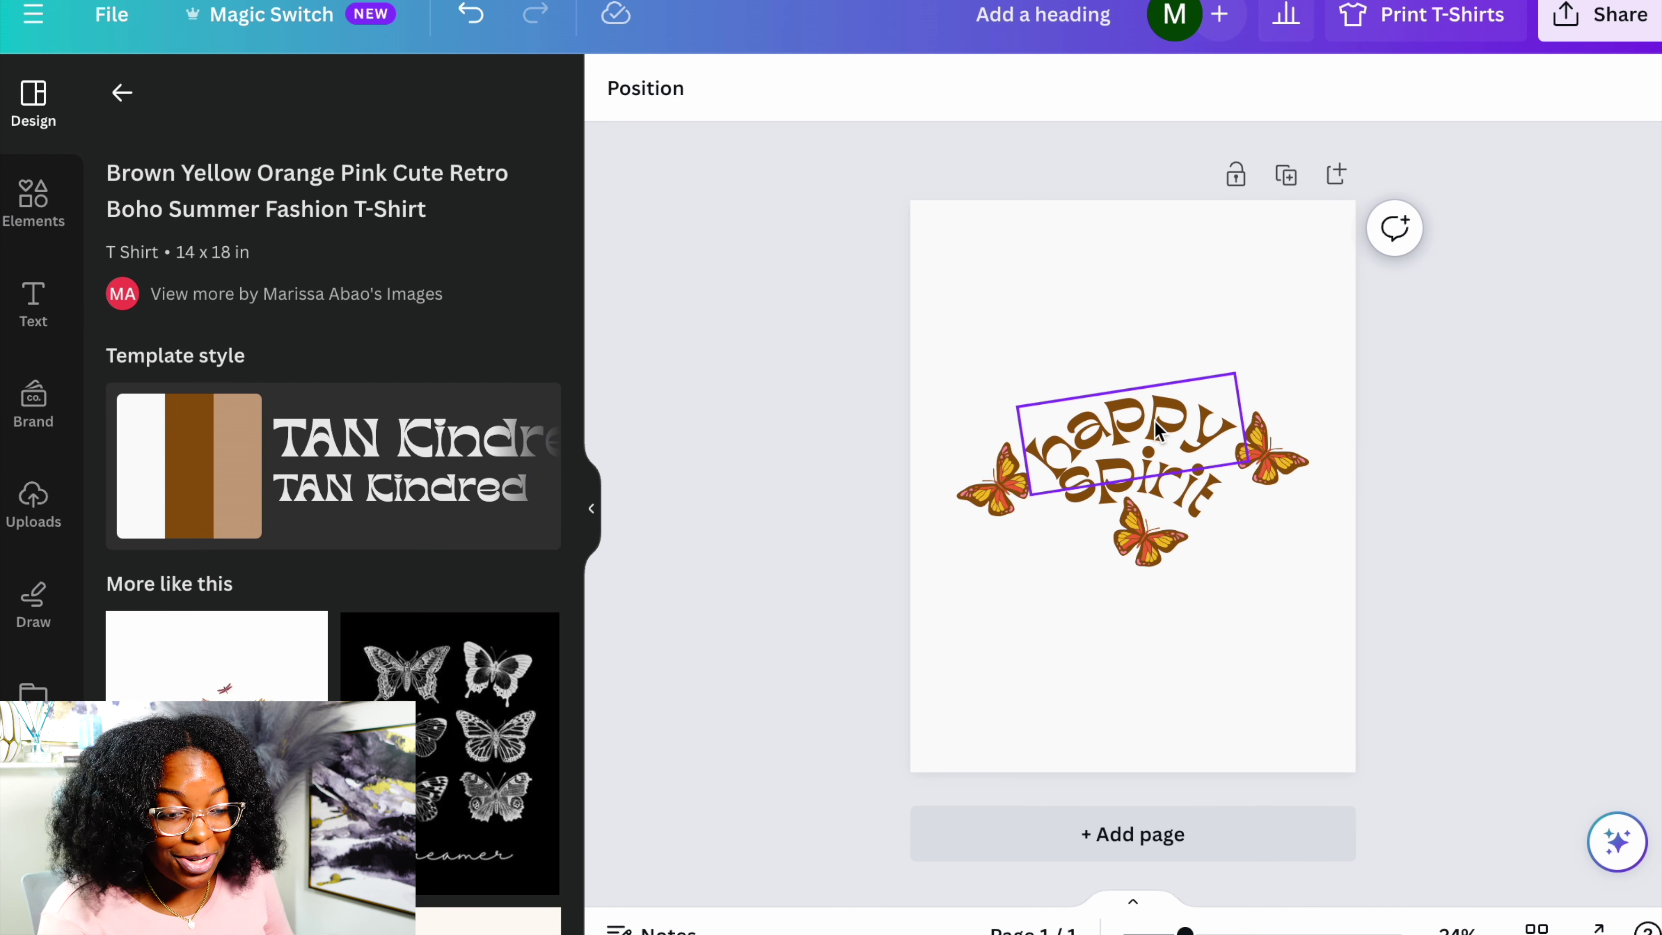
# - Download the design as a PNG with a transparent background
pyautogui.click(1587, 30)
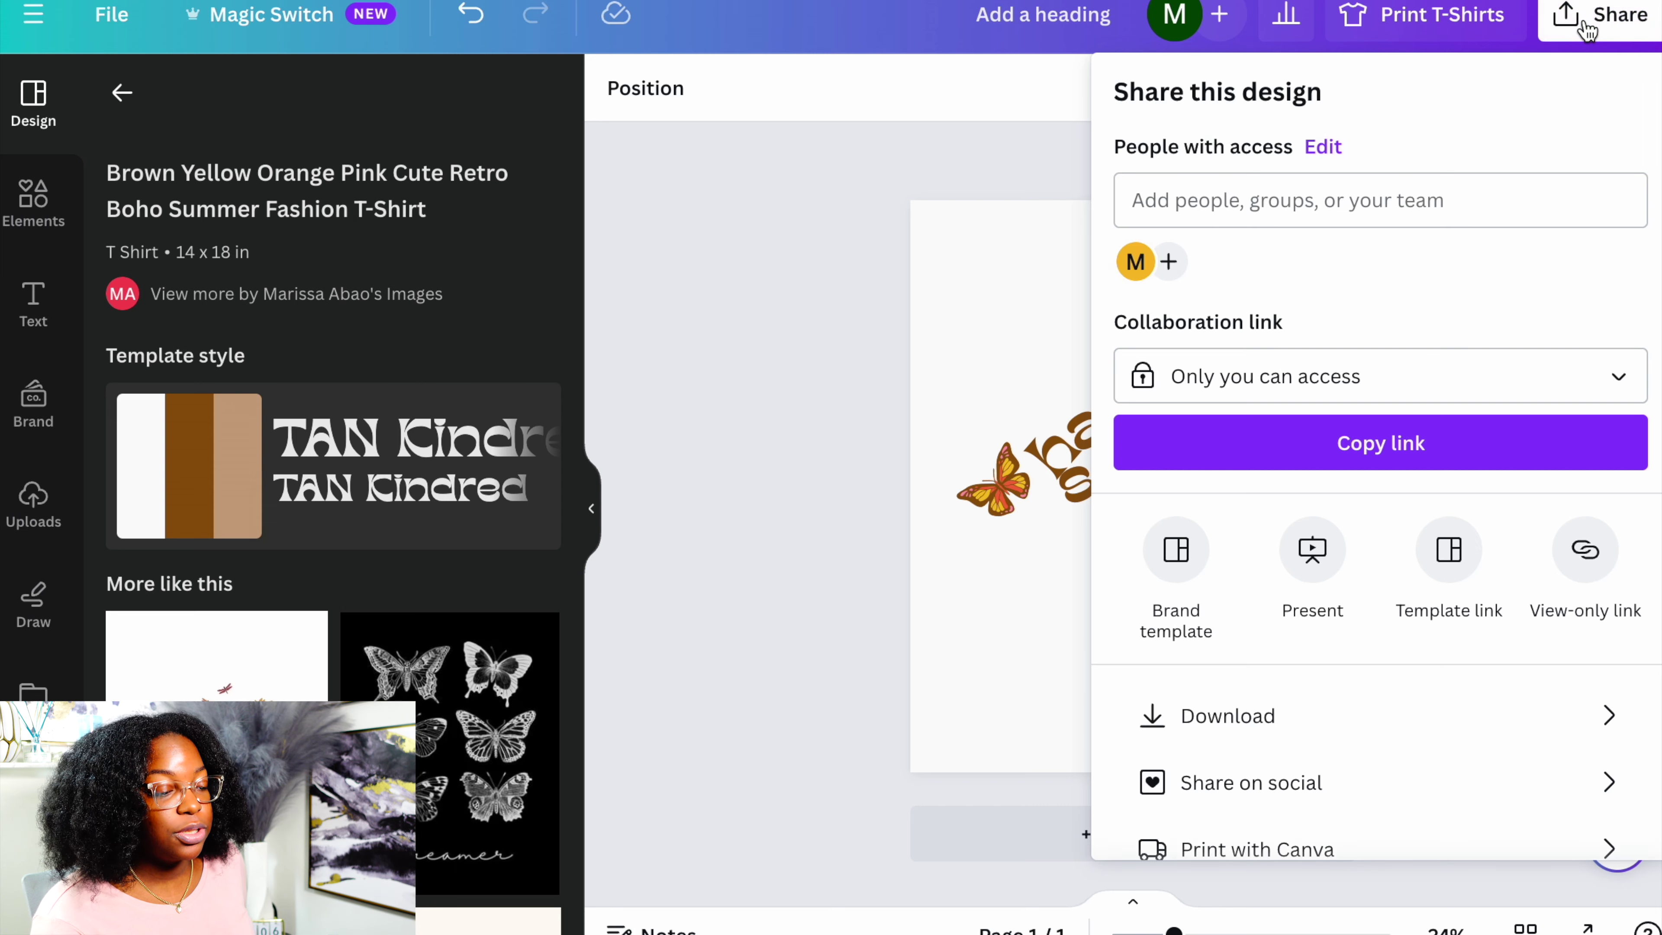
pyautogui.click(1258, 716)
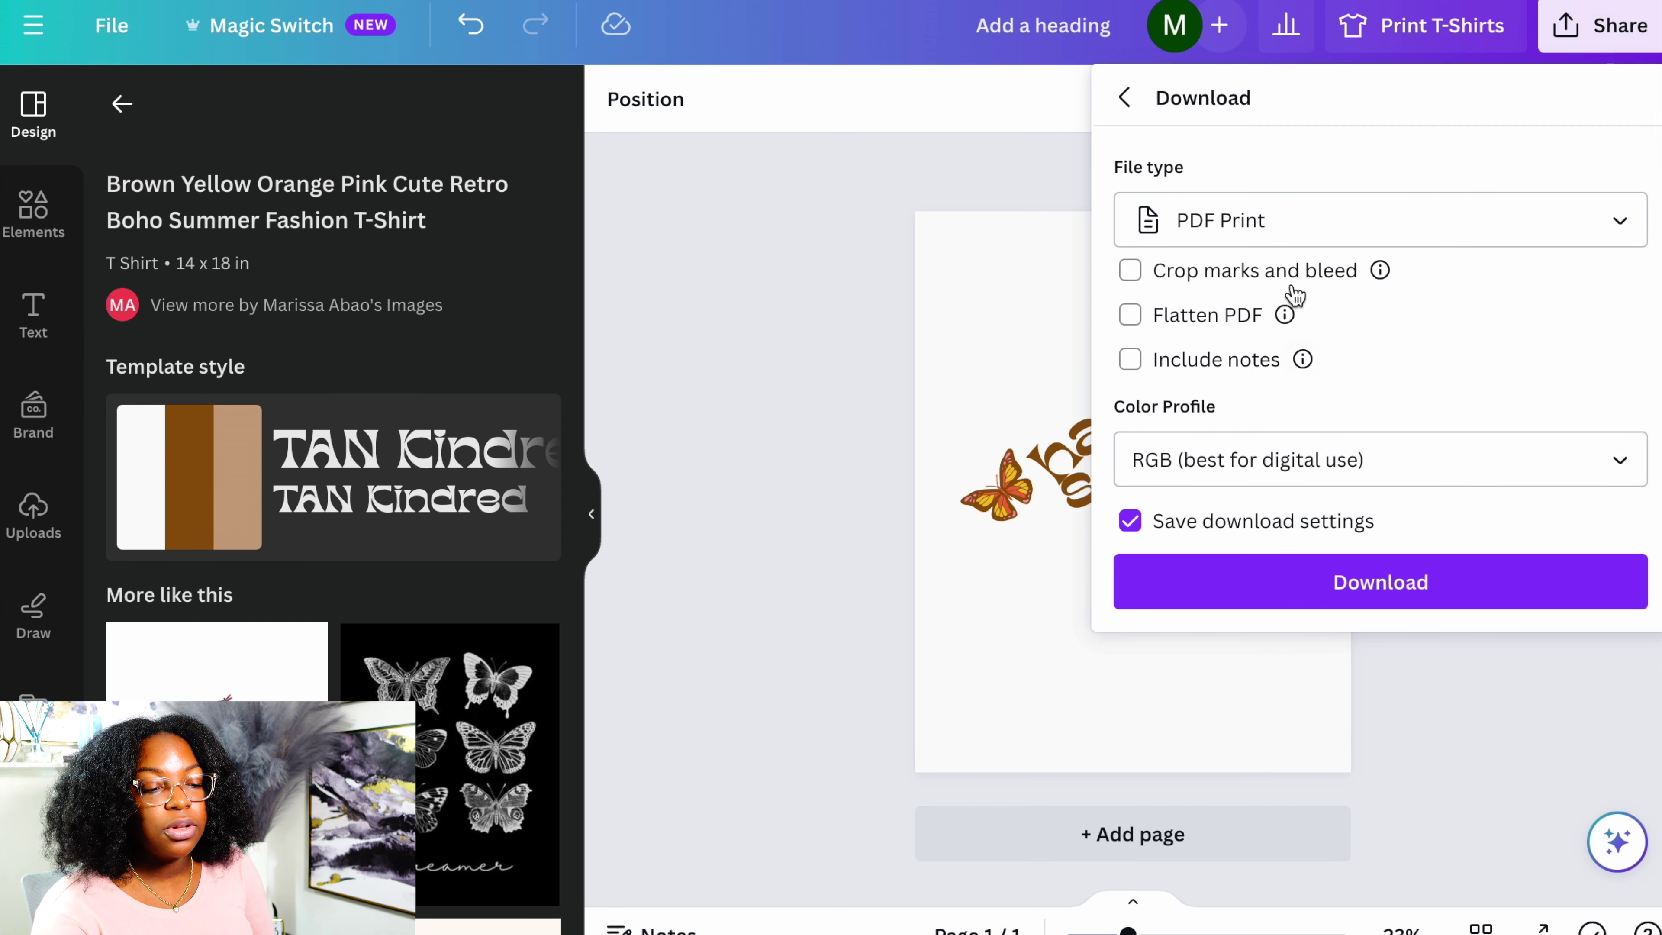
pyautogui.click(1317, 241)
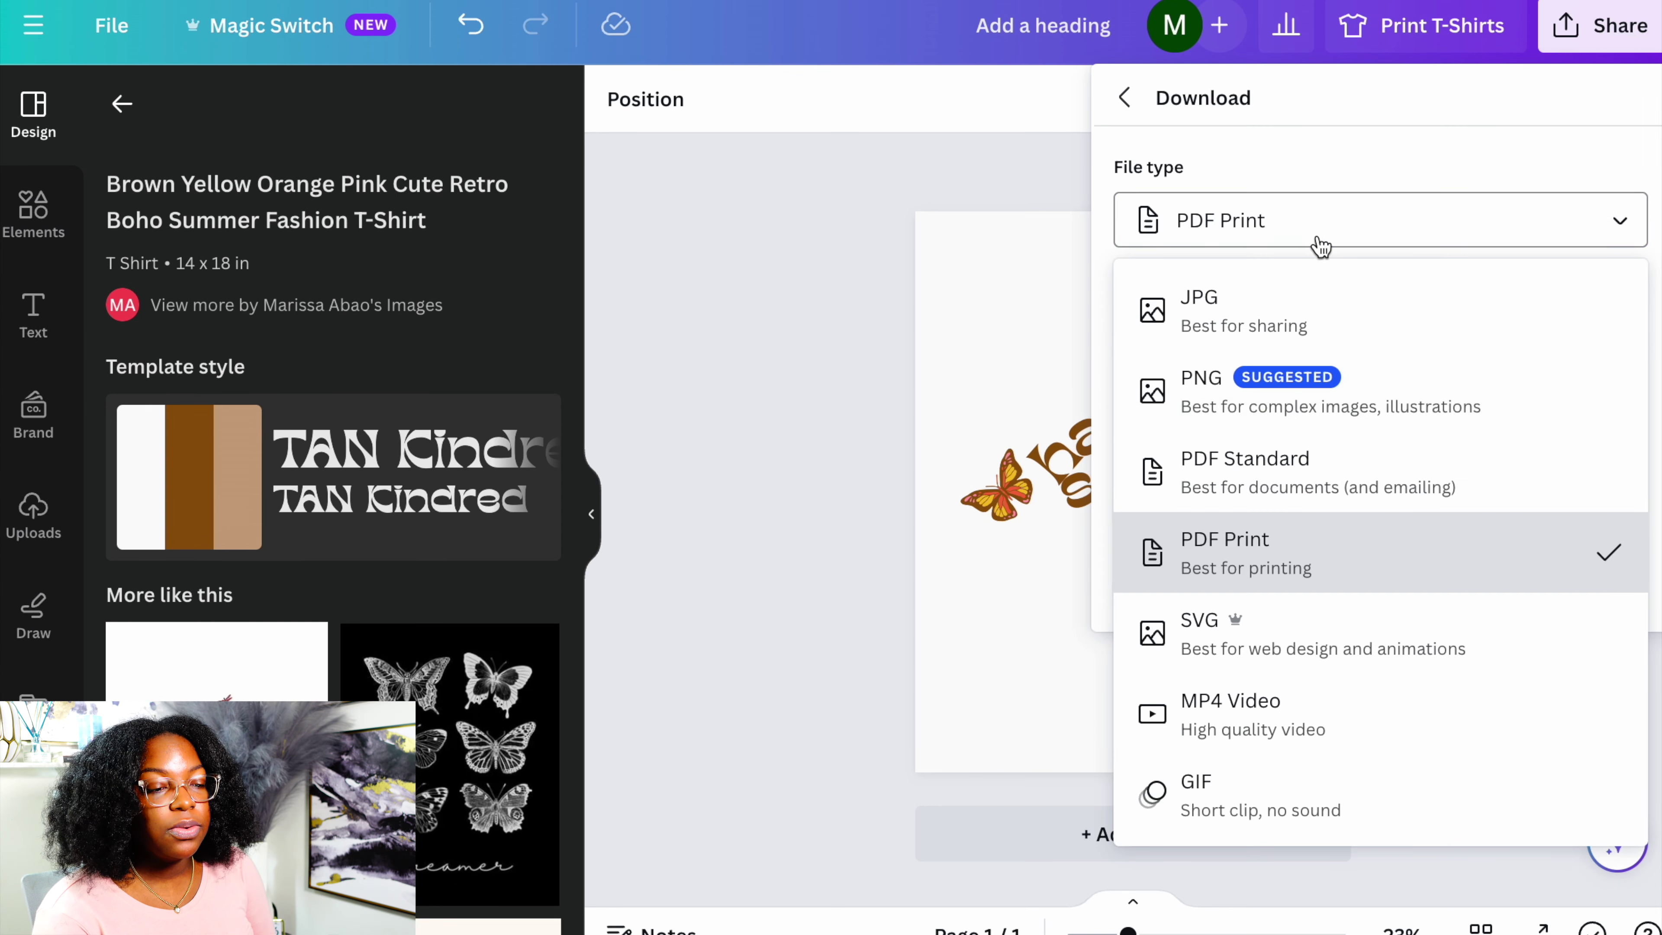
pyautogui.click(1391, 409)
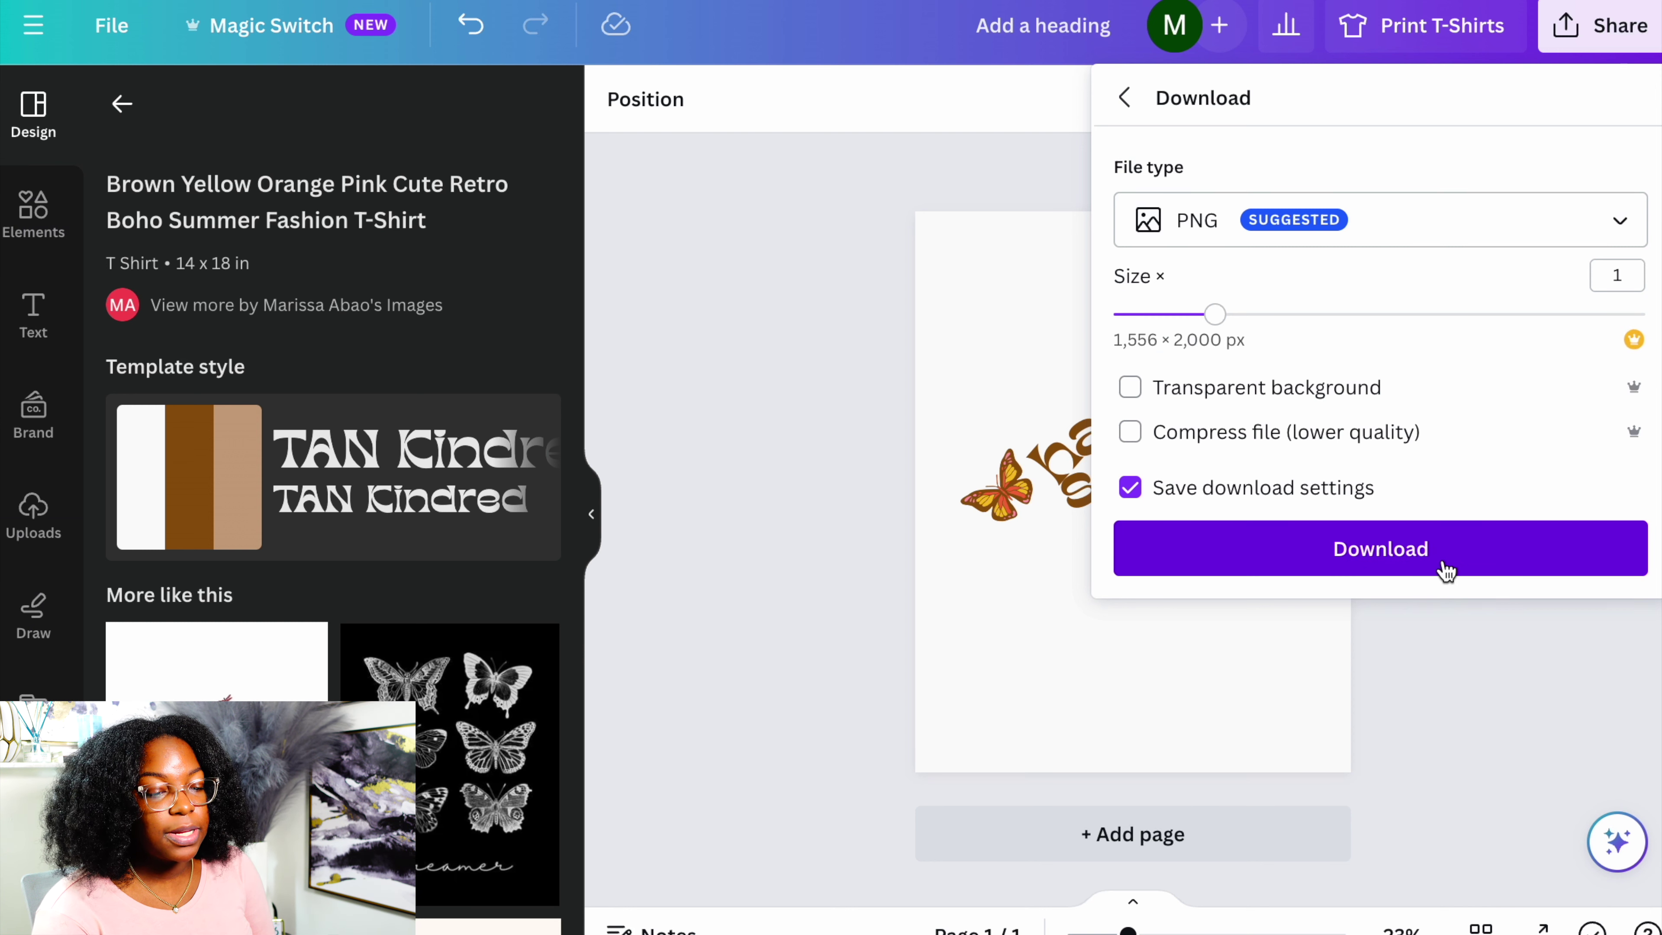
pyautogui.click(1163, 393)
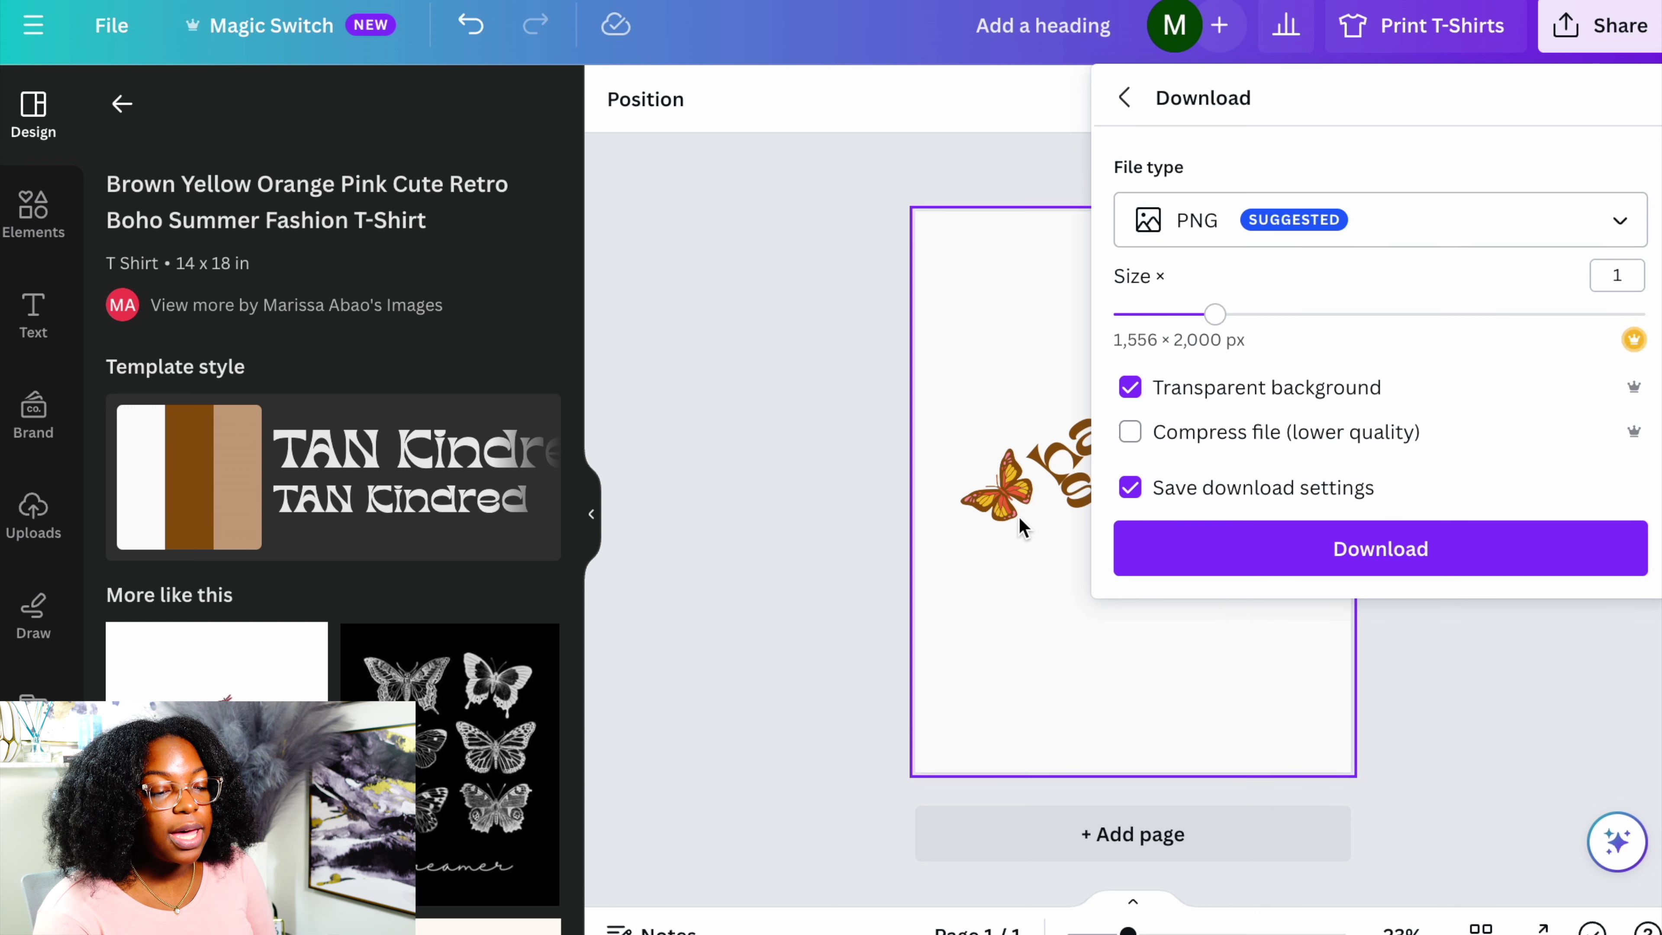
pyautogui.click(1289, 563)
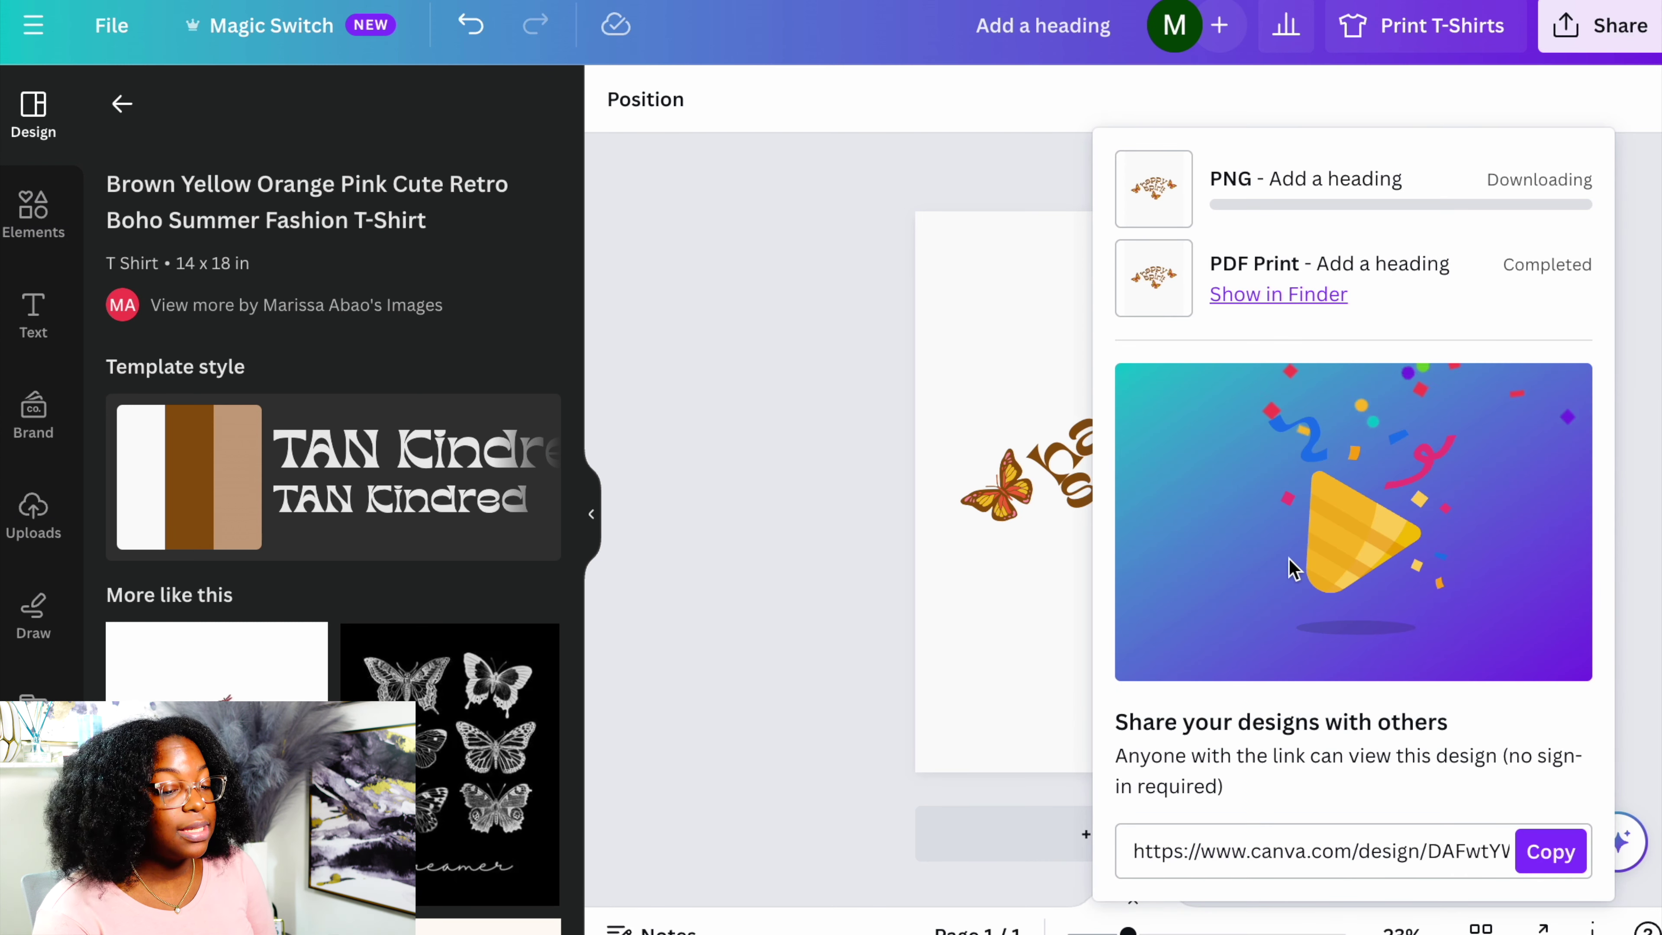
# - Save the downloaded file as 'happy tshirt'
pyautogui.write('happy t')
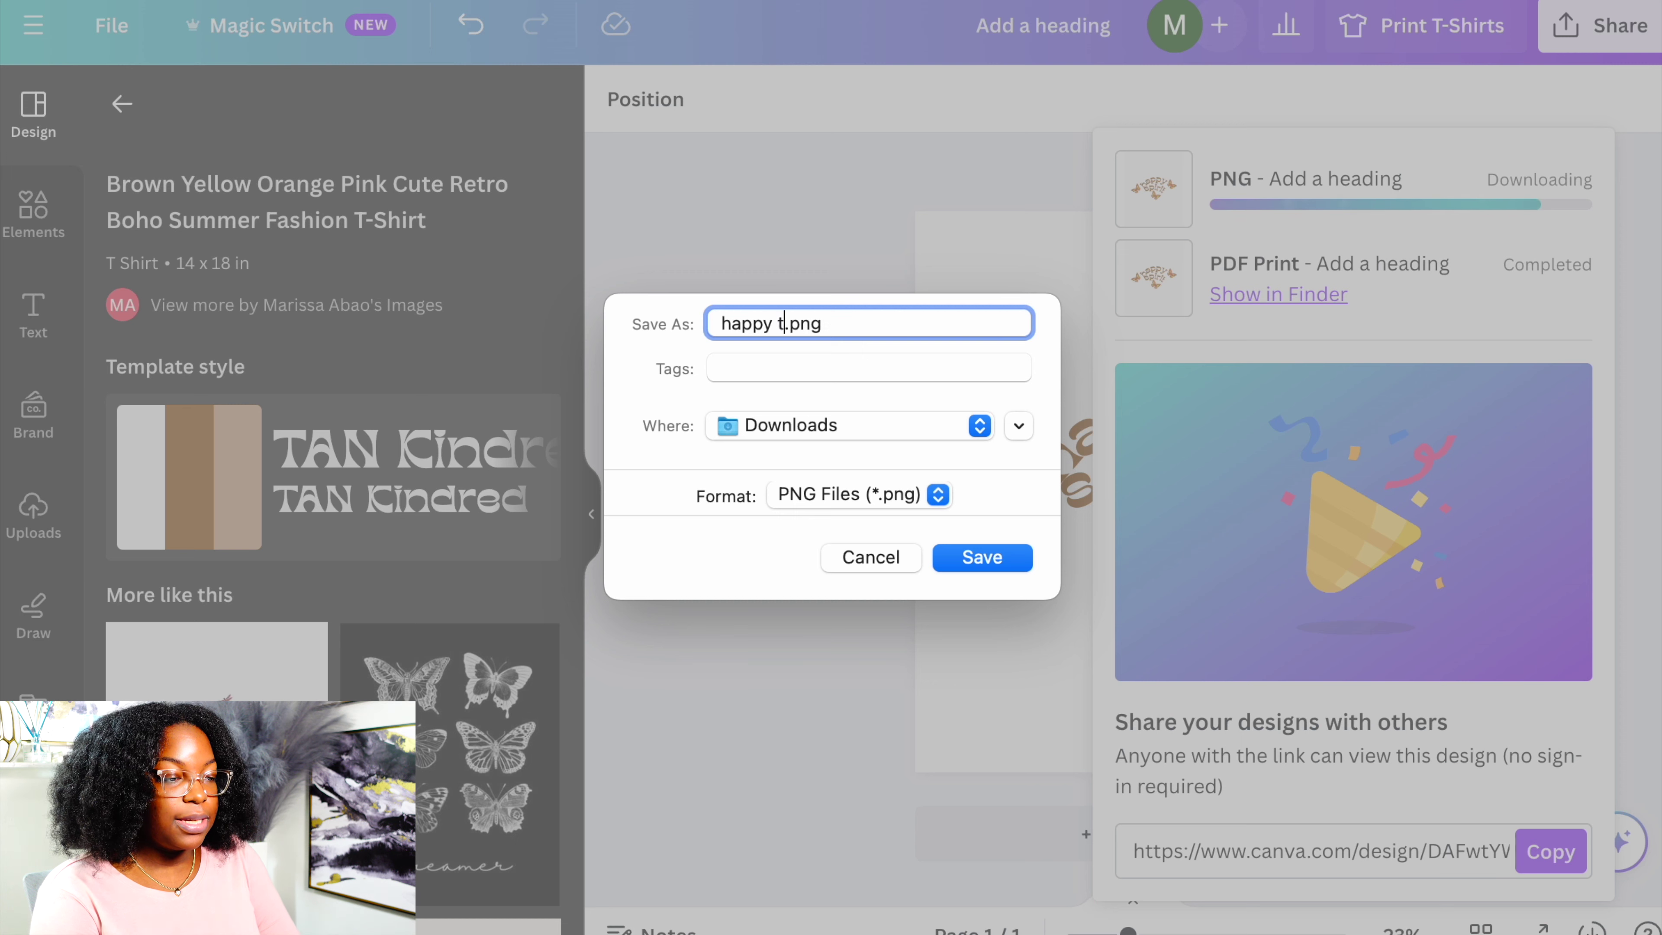
pyautogui.write('h')
pyautogui.press('BackSpace')
pyautogui.press('BackSpace')
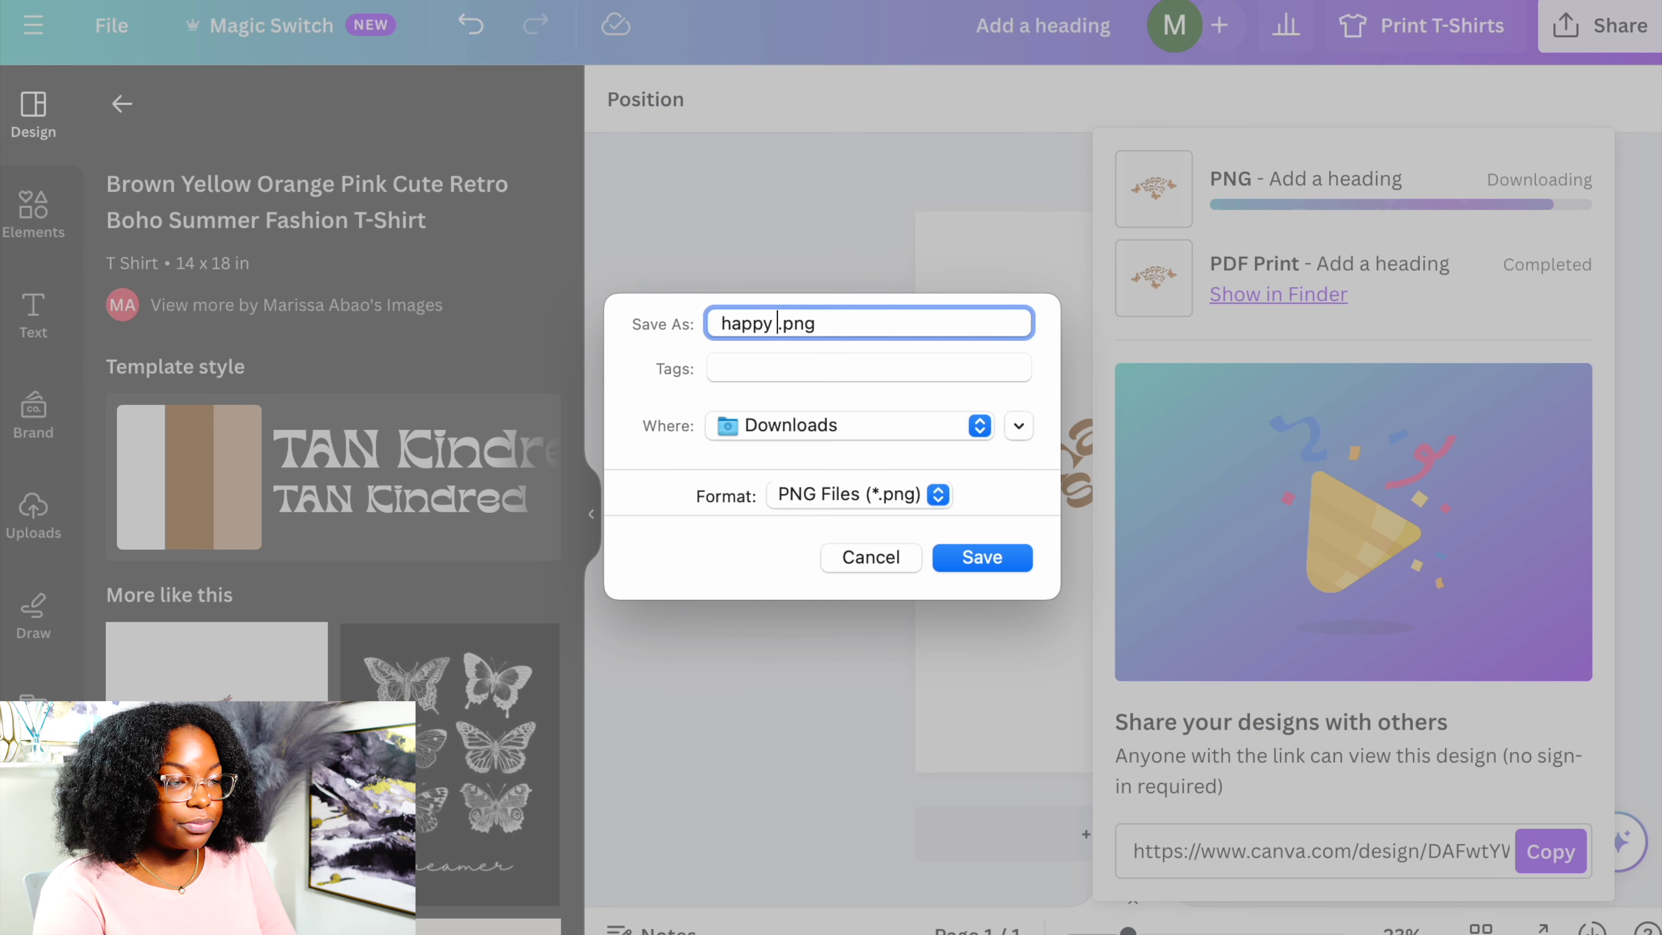
pyautogui.write('tshirt')
pyautogui.press('Return')
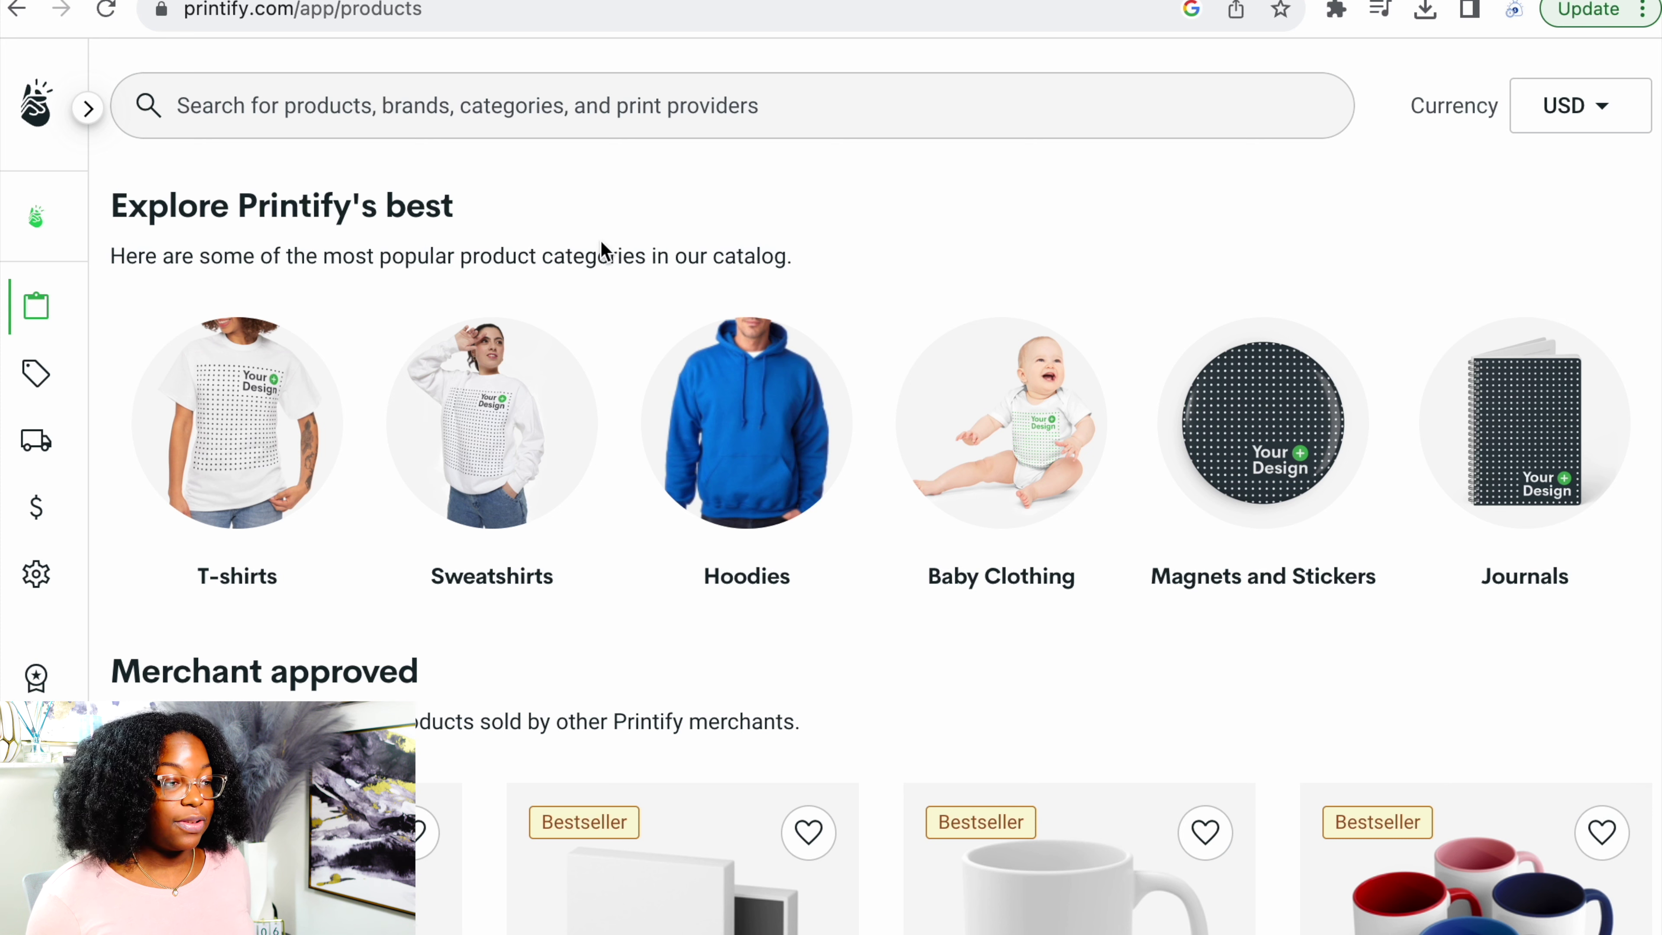
# - Show the list of the account's Printify stores
pyautogui.click(39, 229)
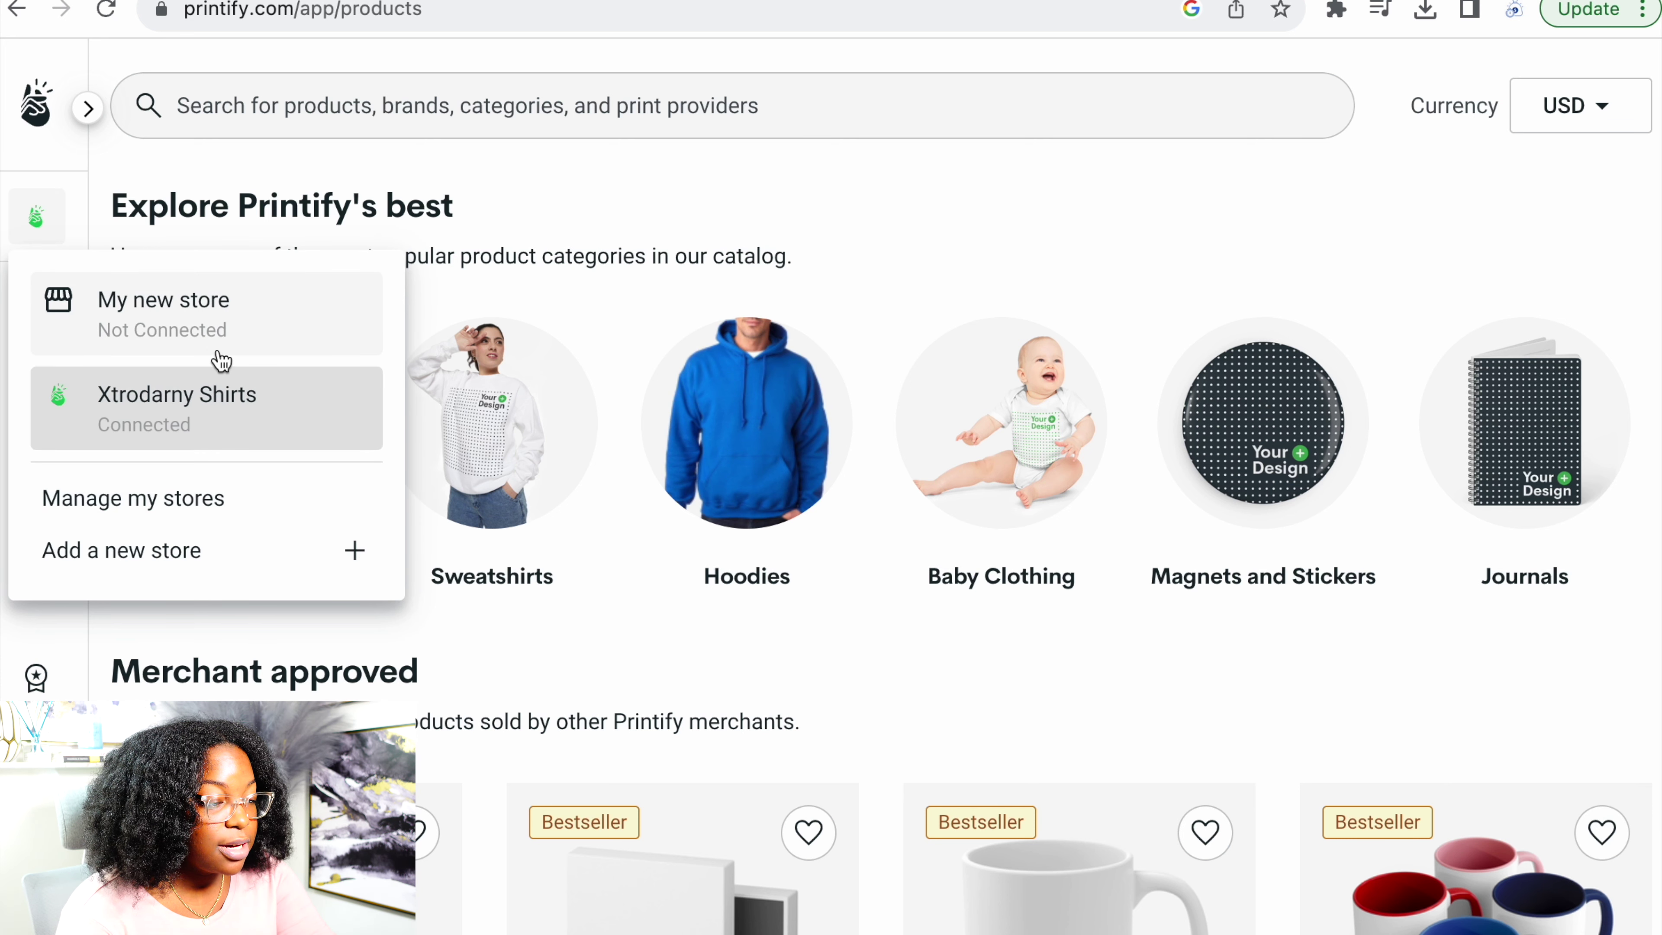
# - Add a new store and launch the Printify Pop-Up store setup form
pyautogui.click(175, 567)
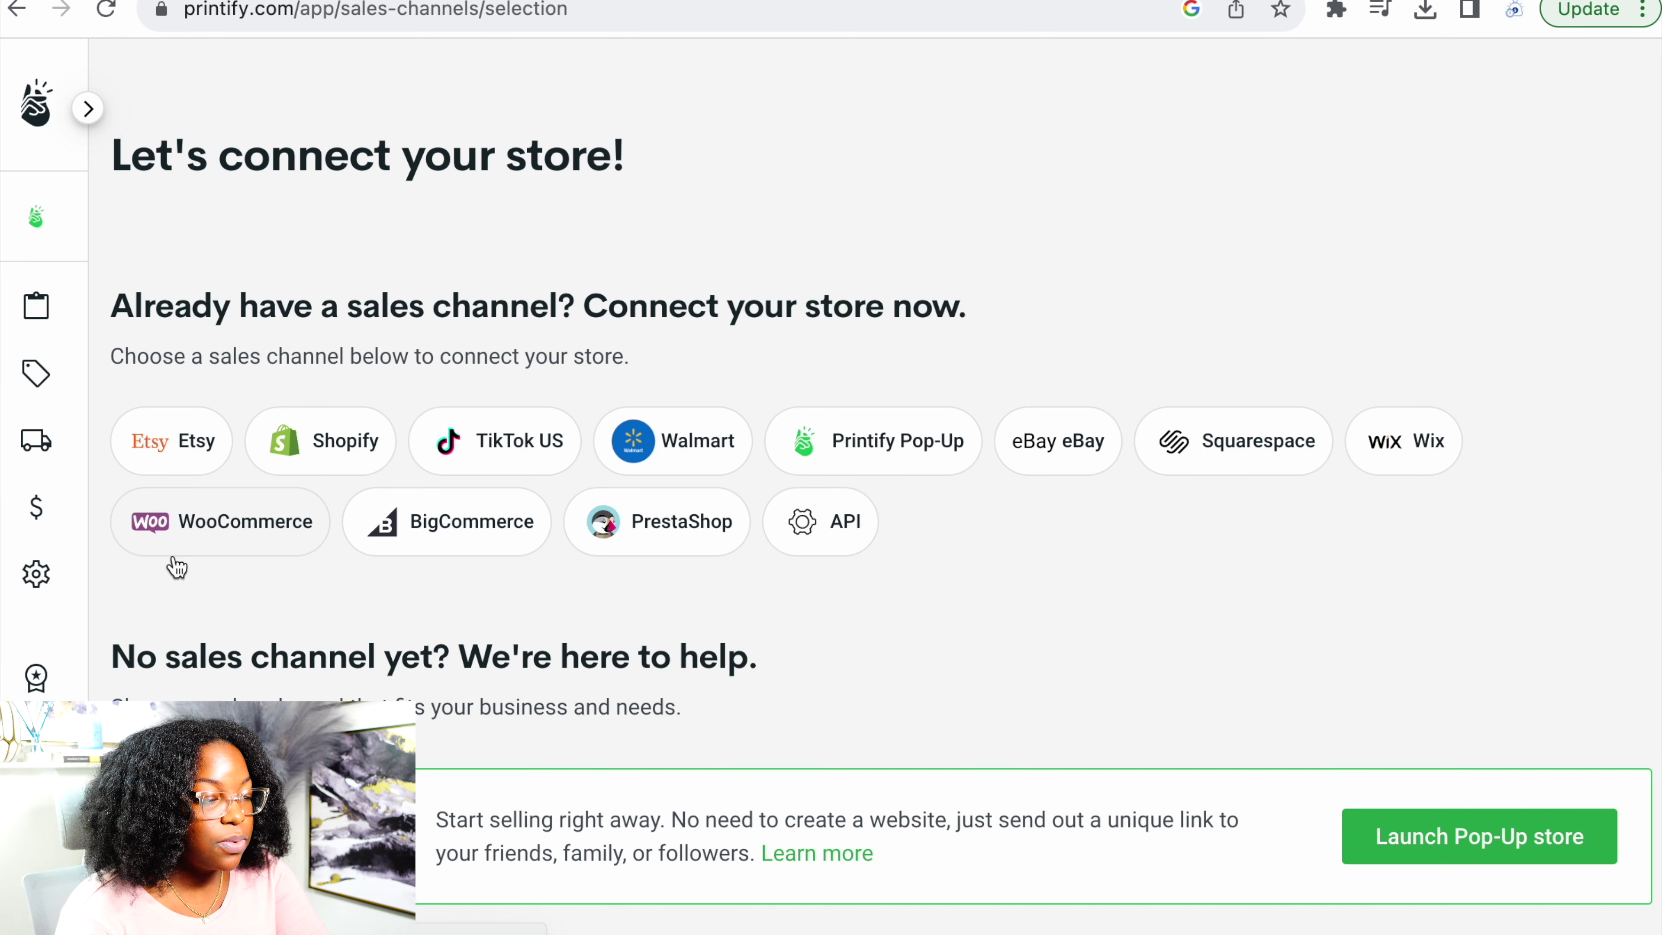
pyautogui.scroll(-5, 628, 563)
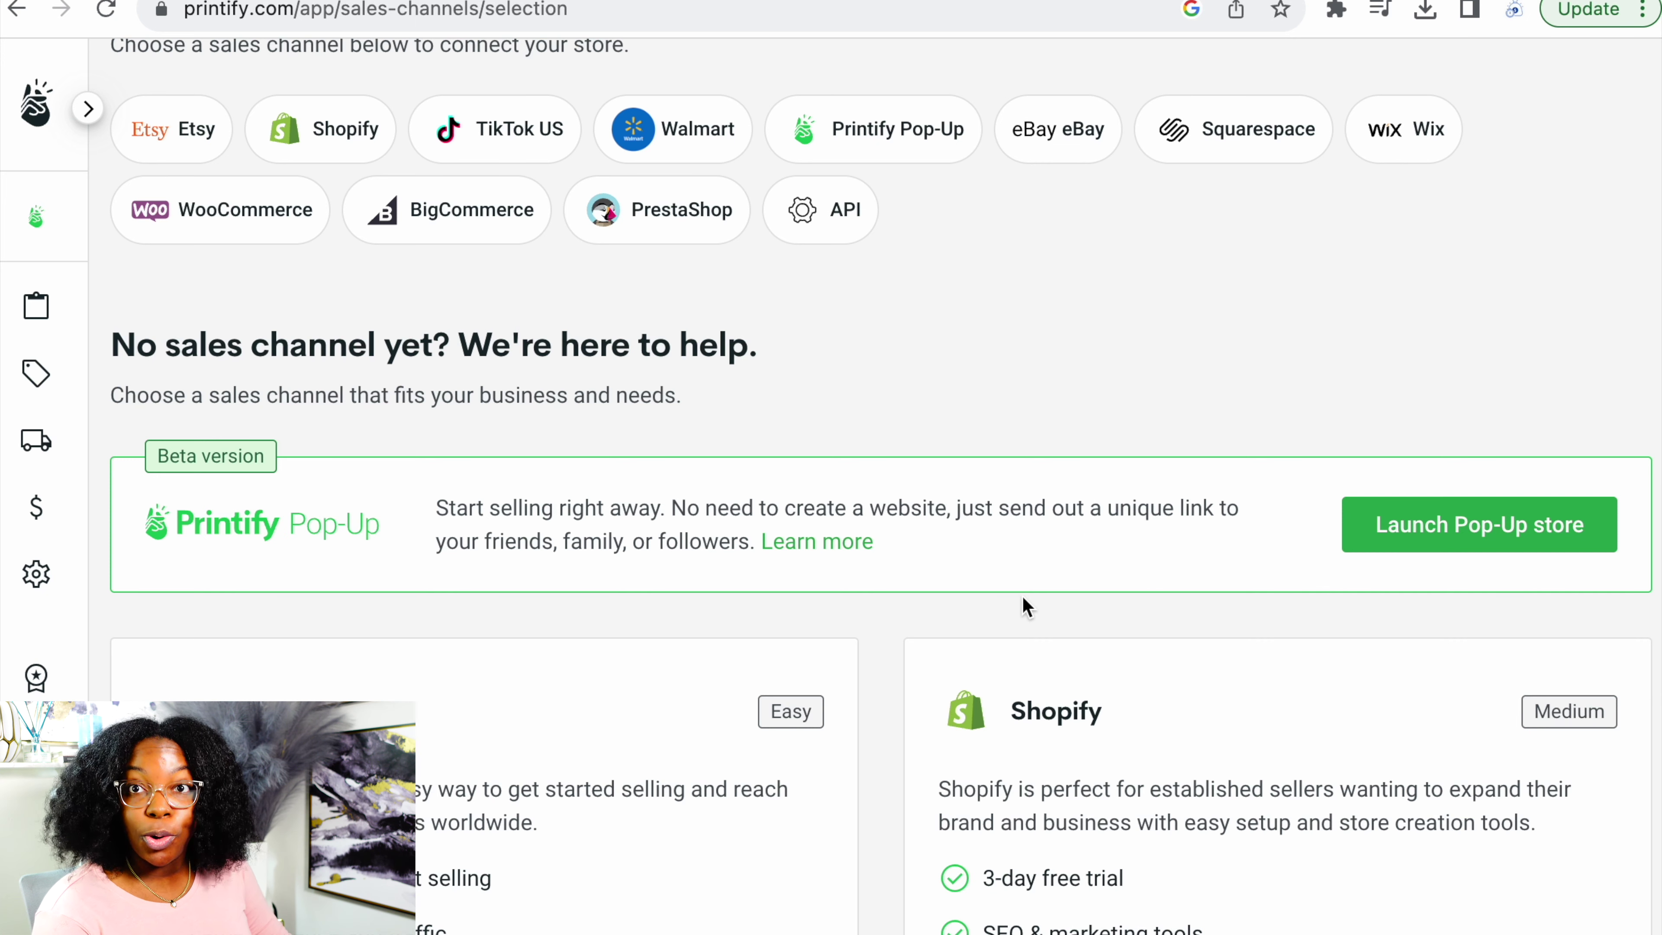
pyautogui.click(1409, 501)
pyautogui.click(683, 432)
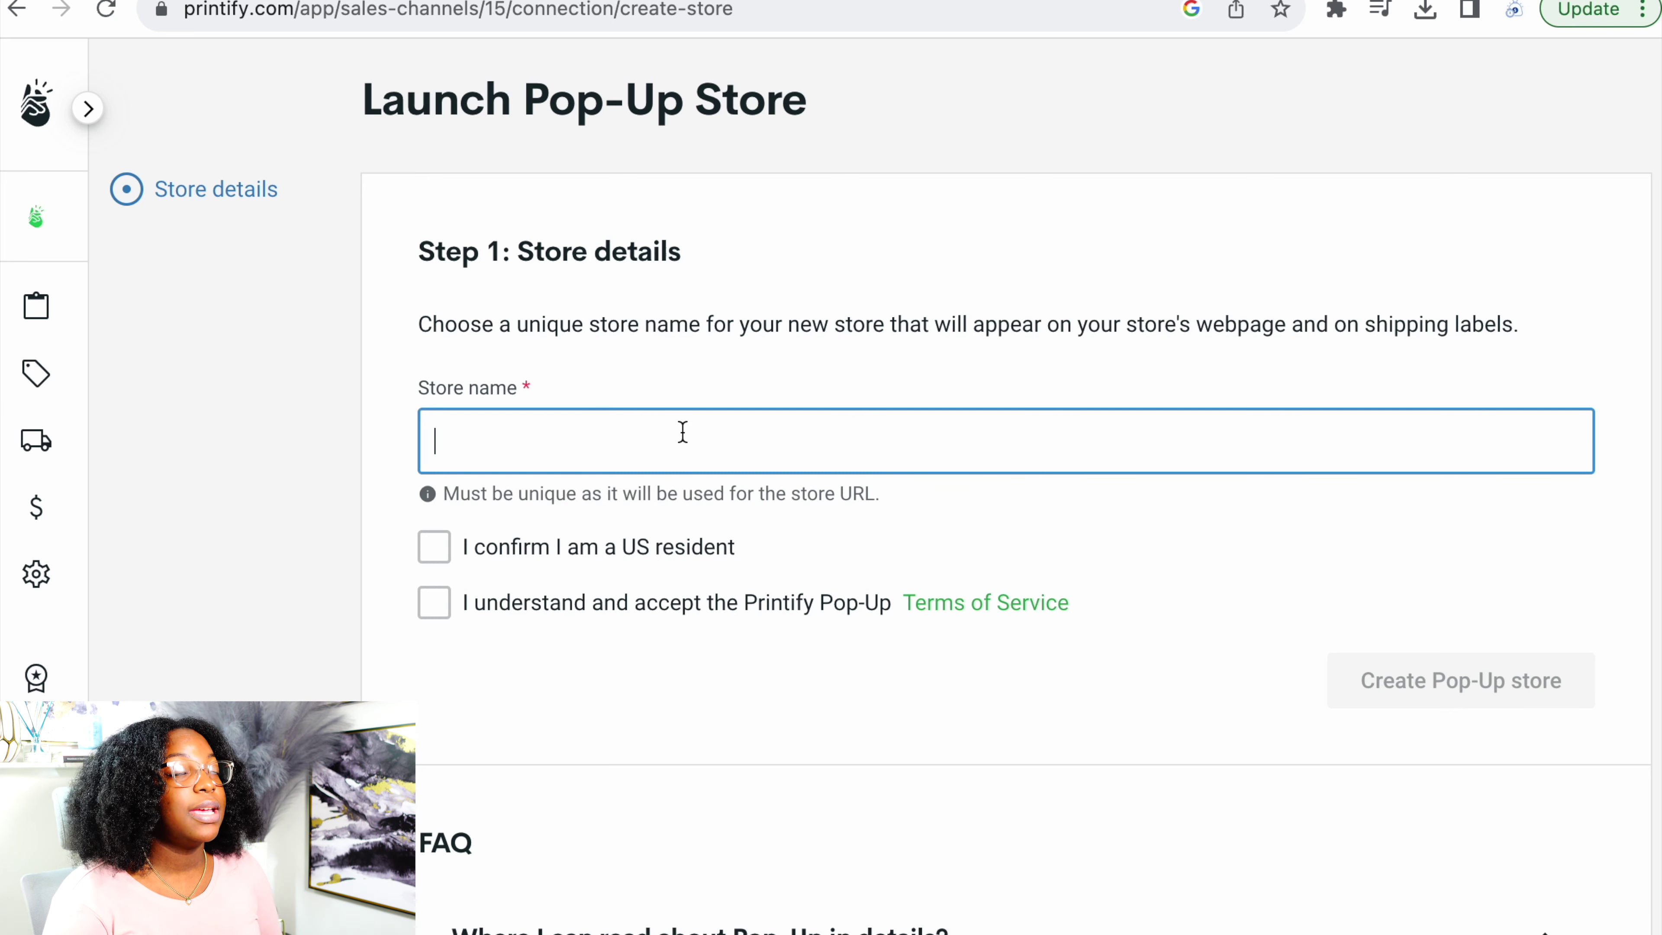
# - Create the Pop-Up store 'Elegant Tshirt Glory', confirming US residency and accepting the terms
pyautogui.write('Elegant ')
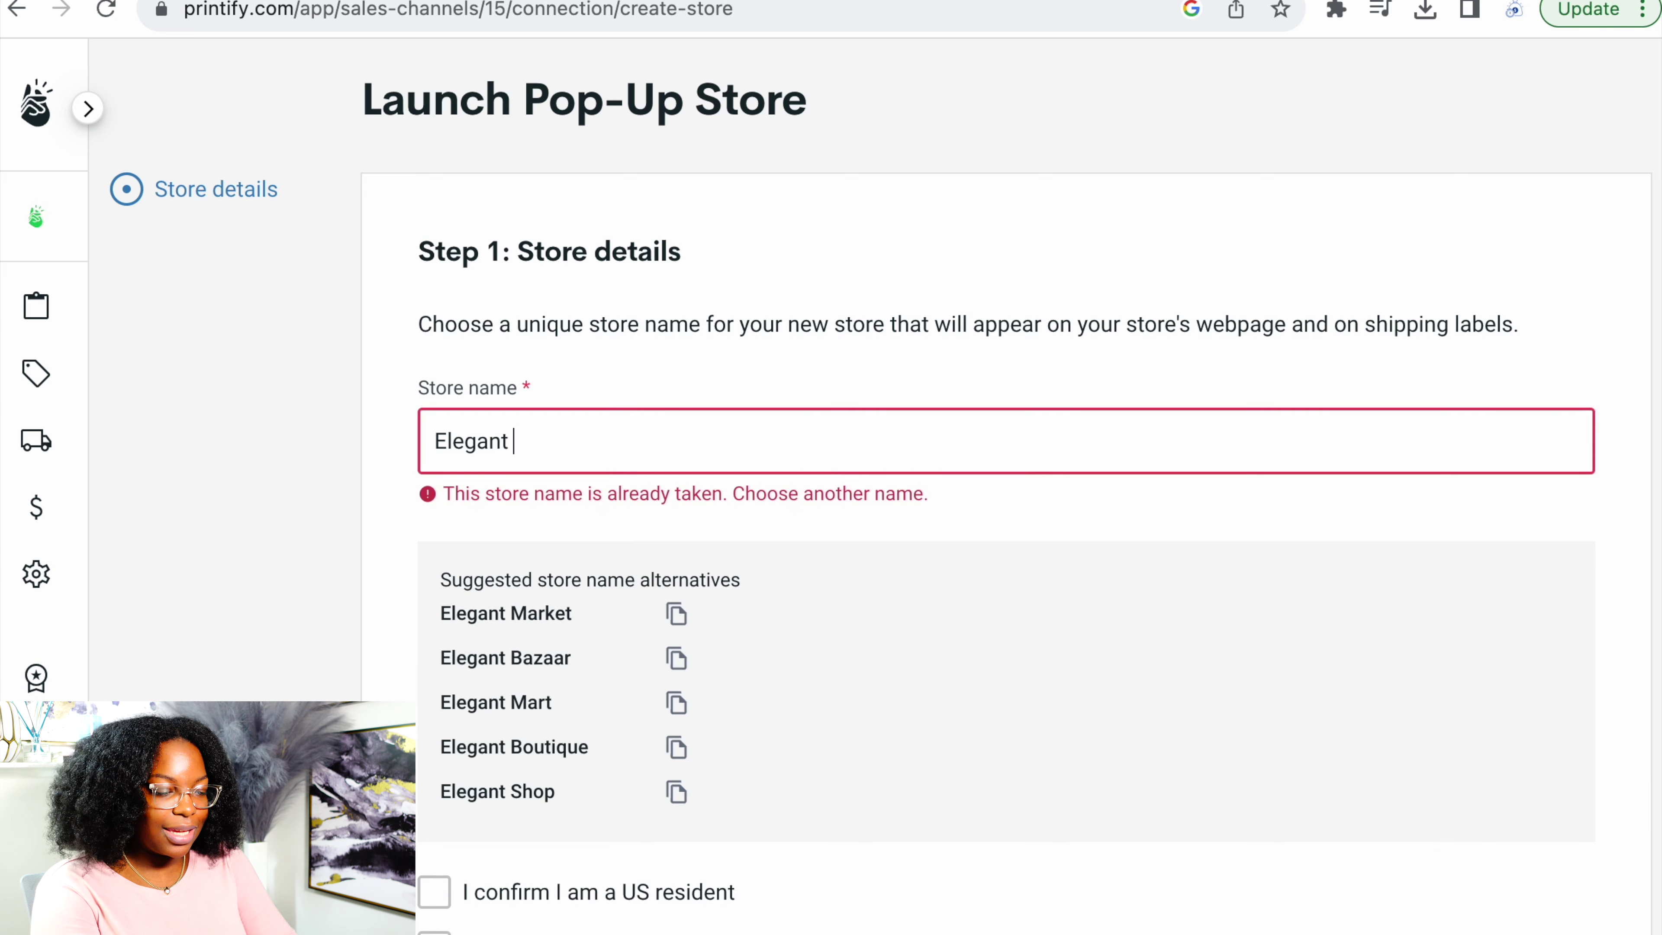
pyautogui.write('Tshirt Glory')
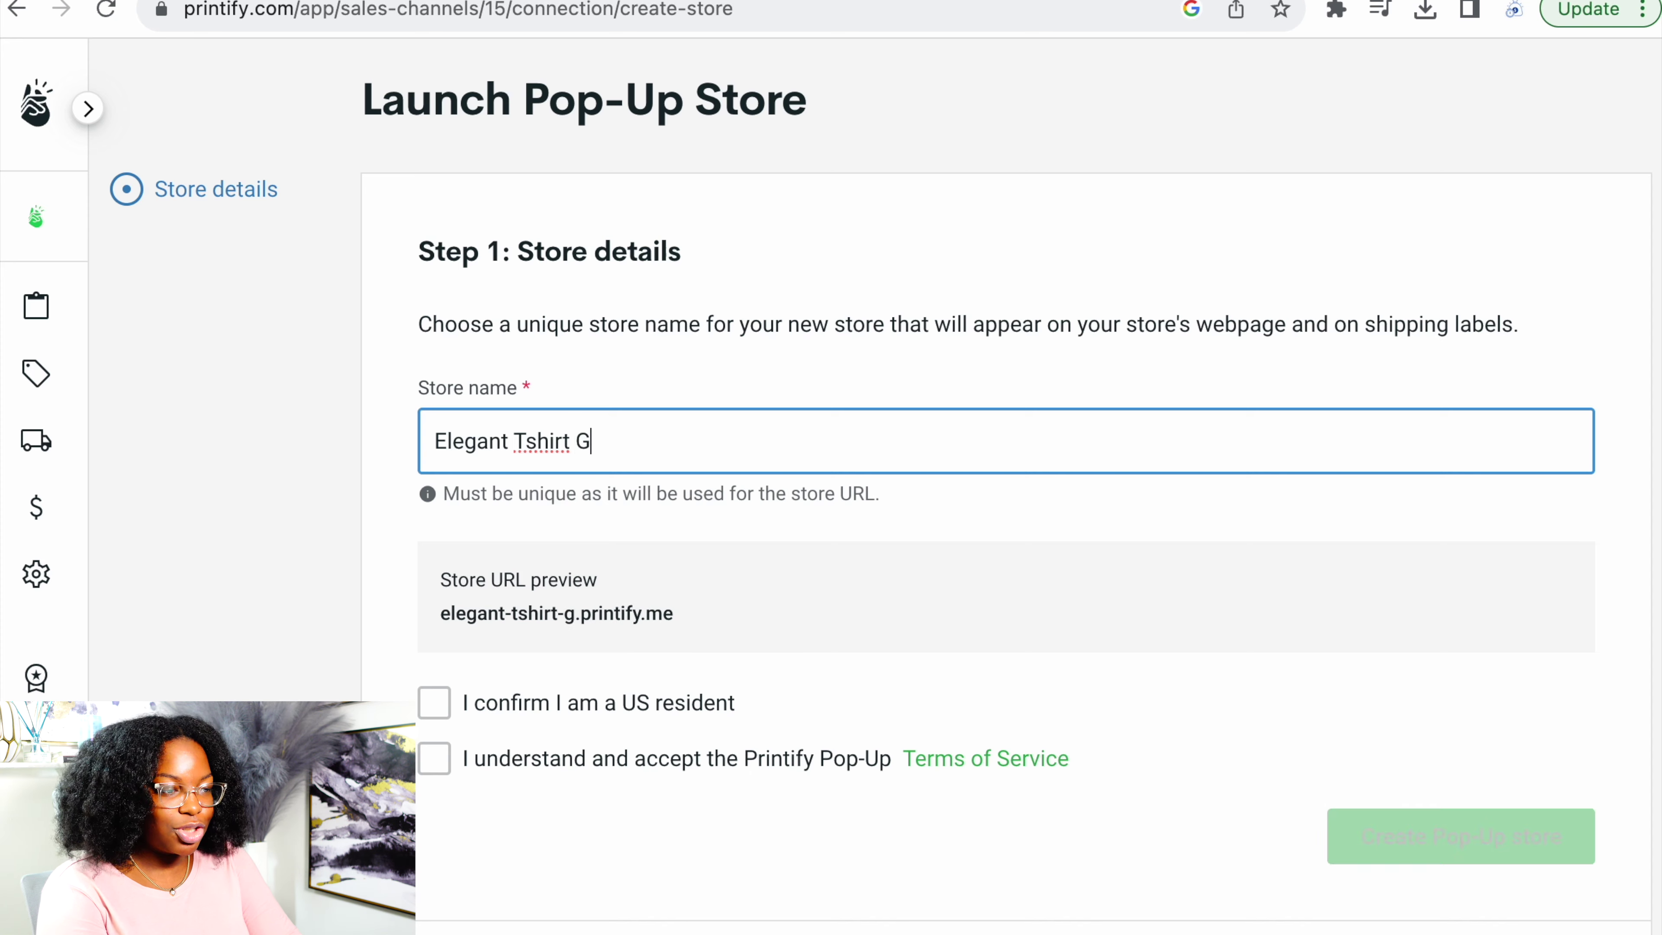
pyautogui.click(434, 703)
pyautogui.click(426, 766)
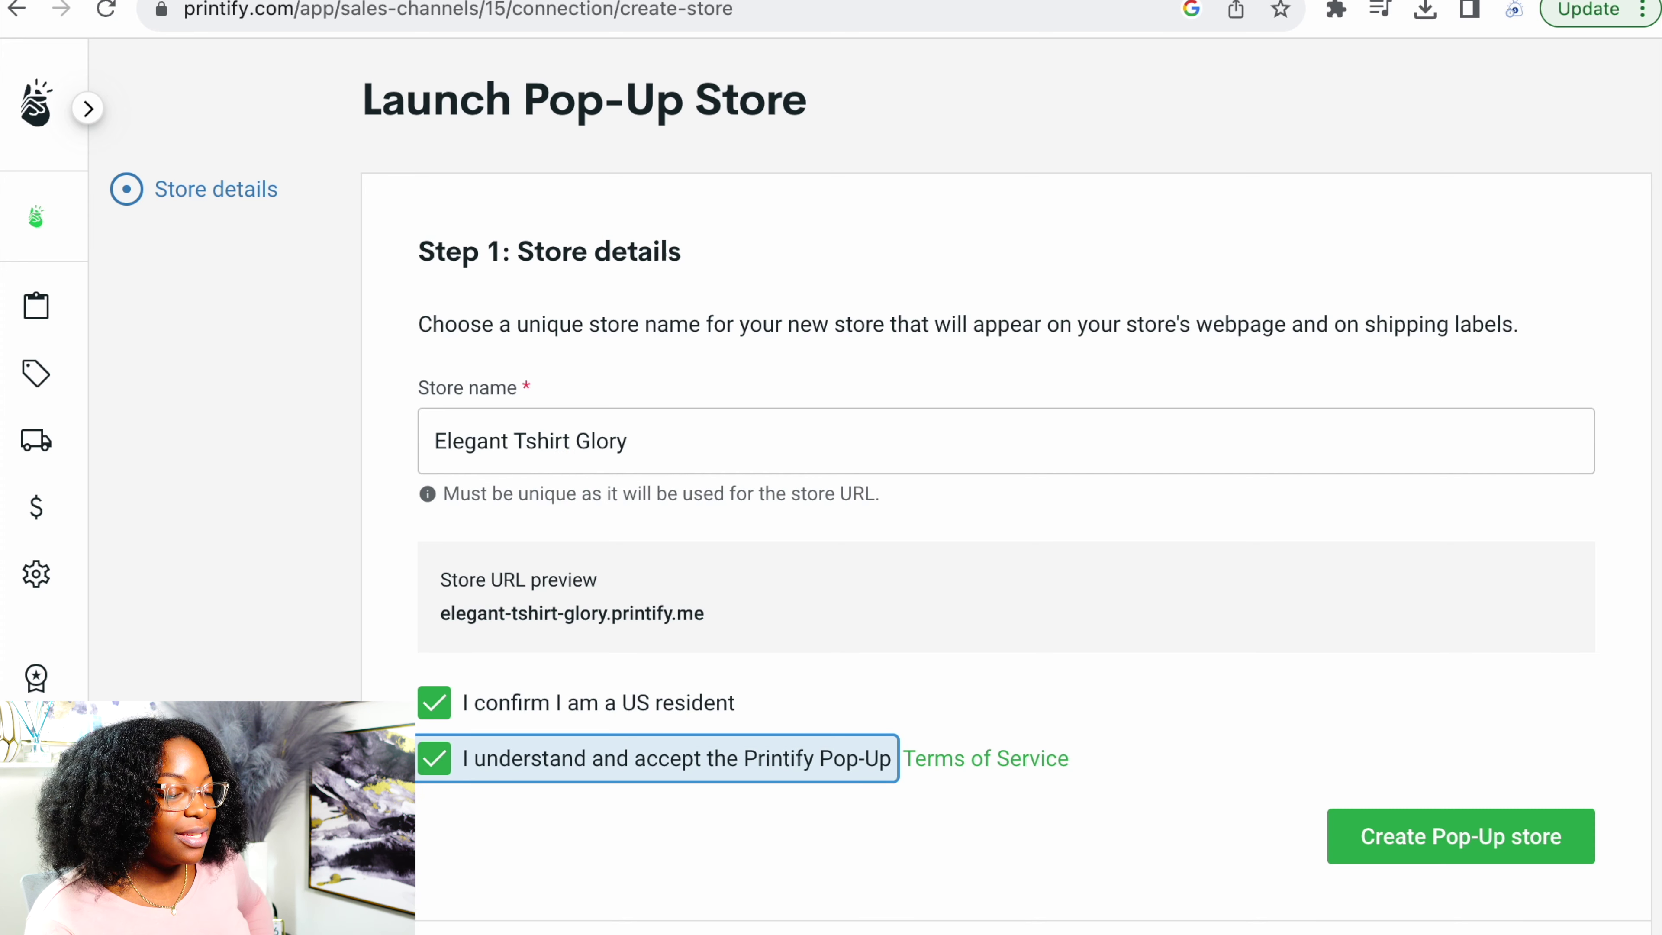
pyautogui.click(1395, 854)
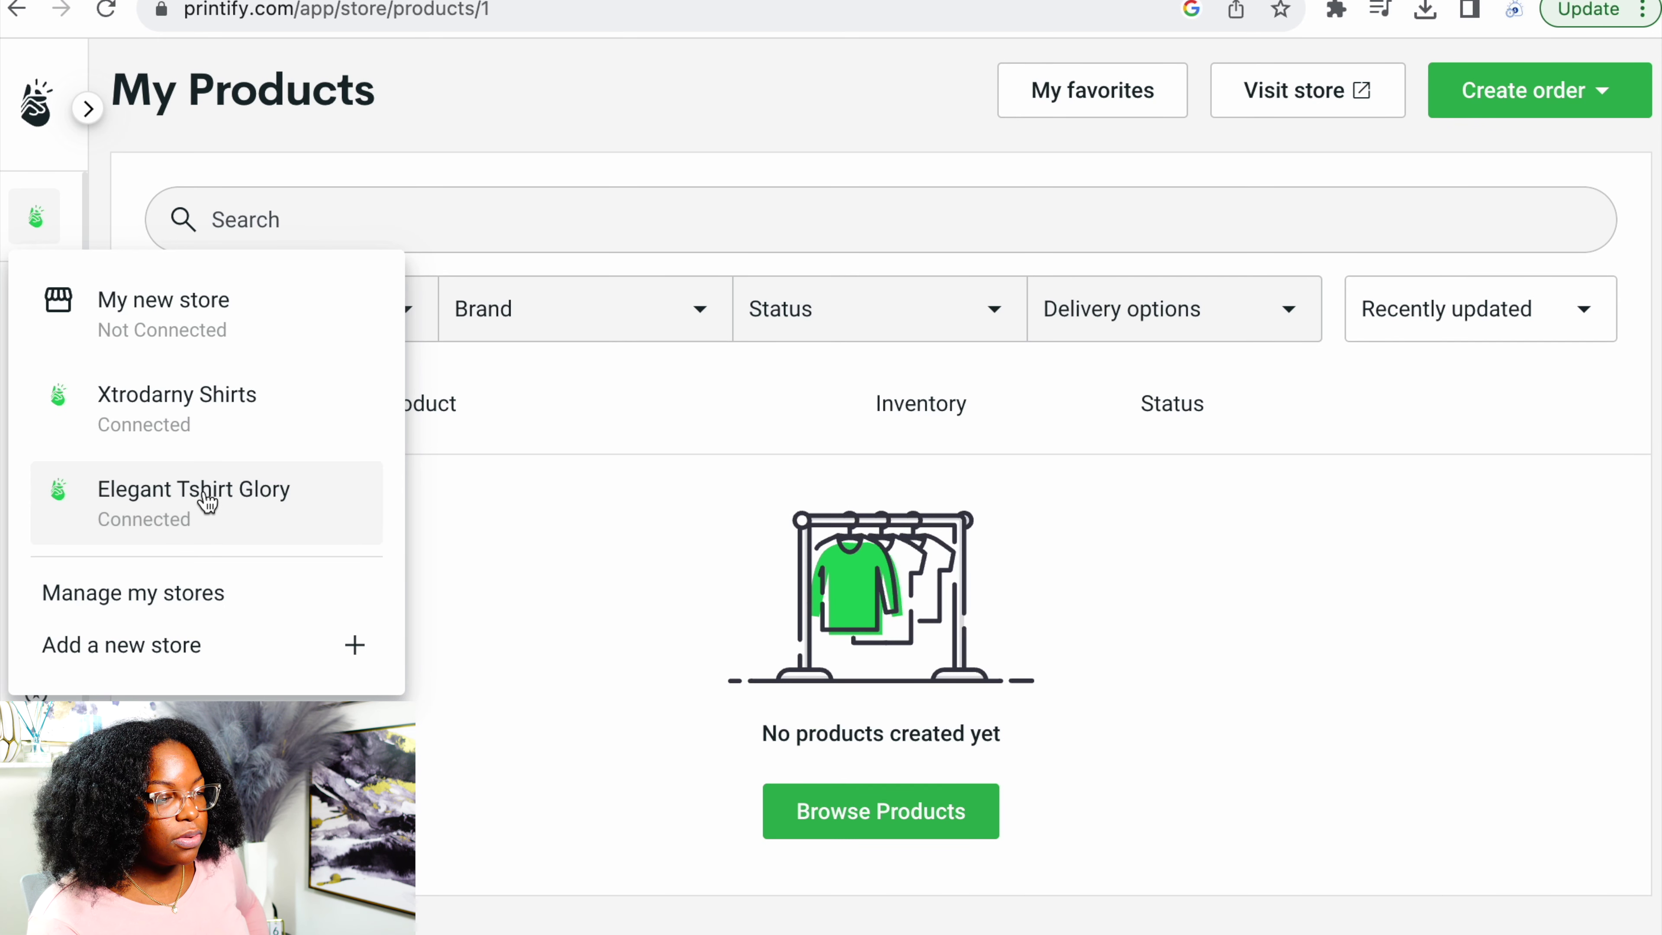
# - Browse the T-shirts catalog and open the Unisex Jersey Short Sleeve Tee
pyautogui.click(219, 507)
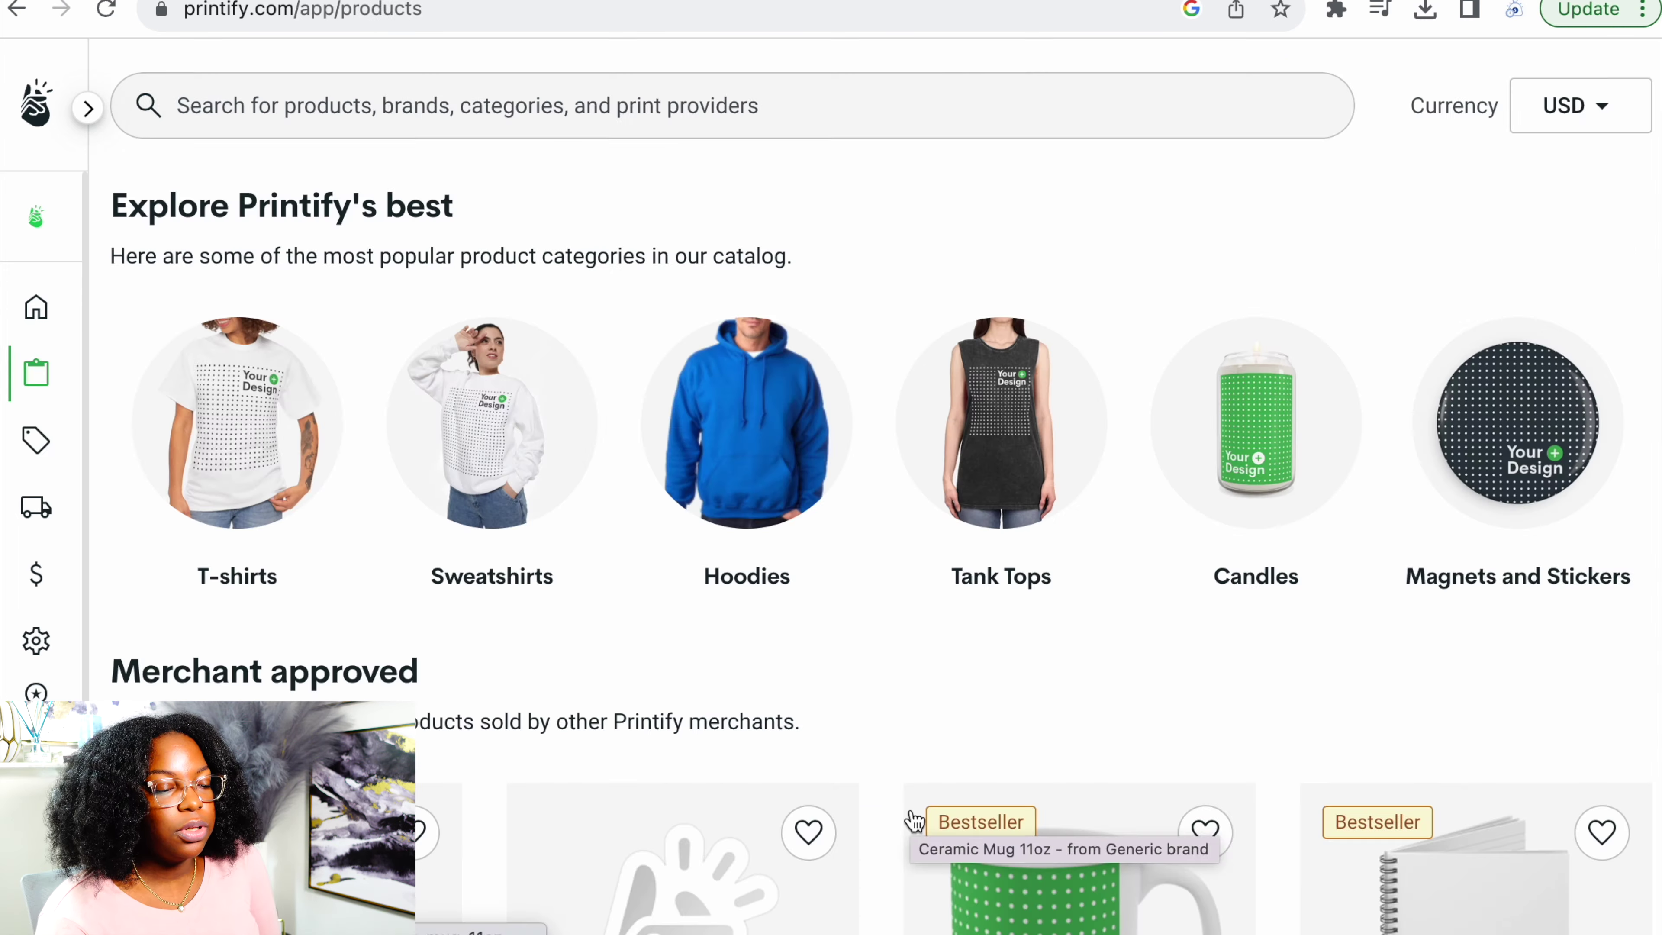
pyautogui.click(255, 395)
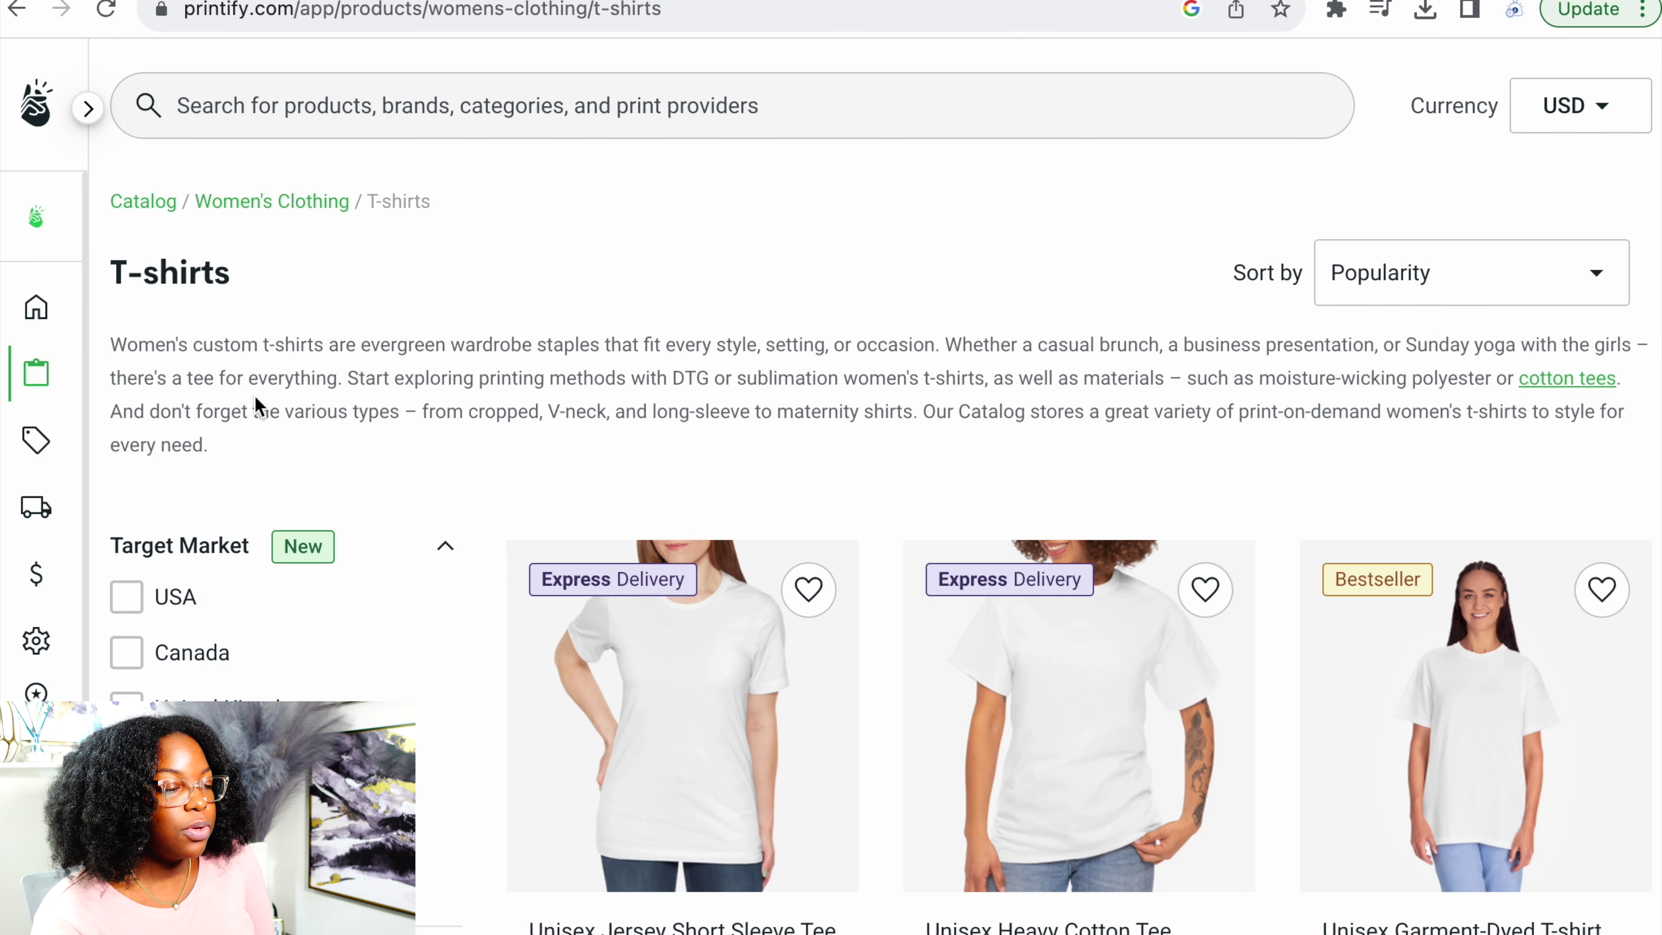
pyautogui.scroll(-1, 712, 597)
pyautogui.scroll(-15, 712, 597)
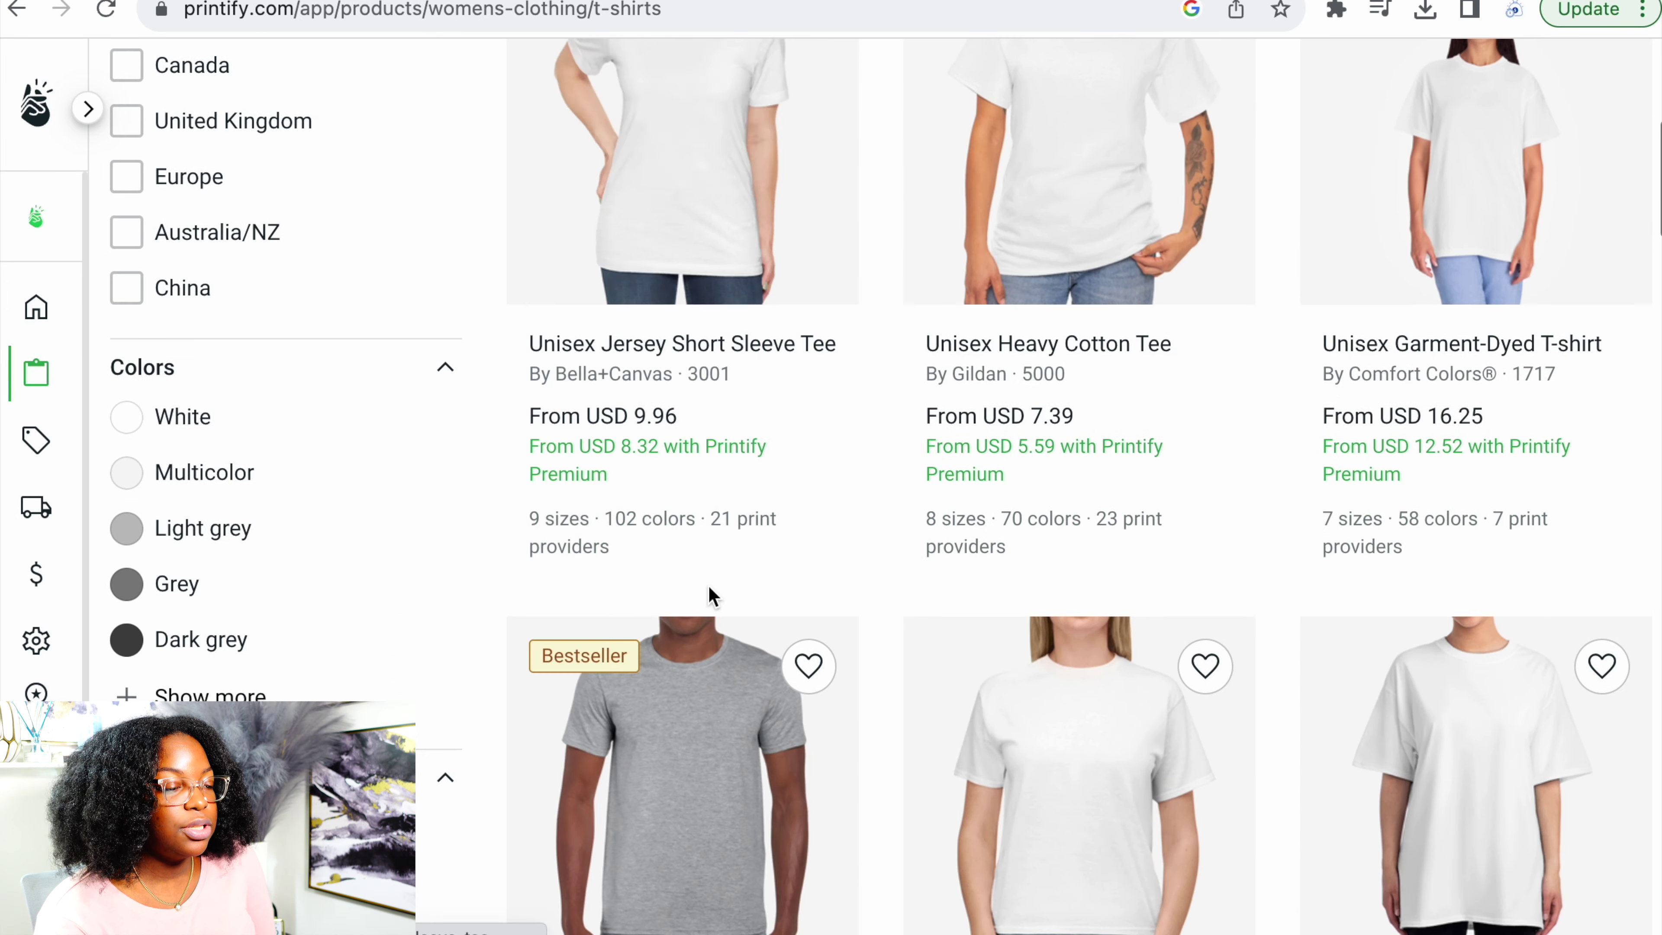
pyautogui.scroll(-12, 712, 597)
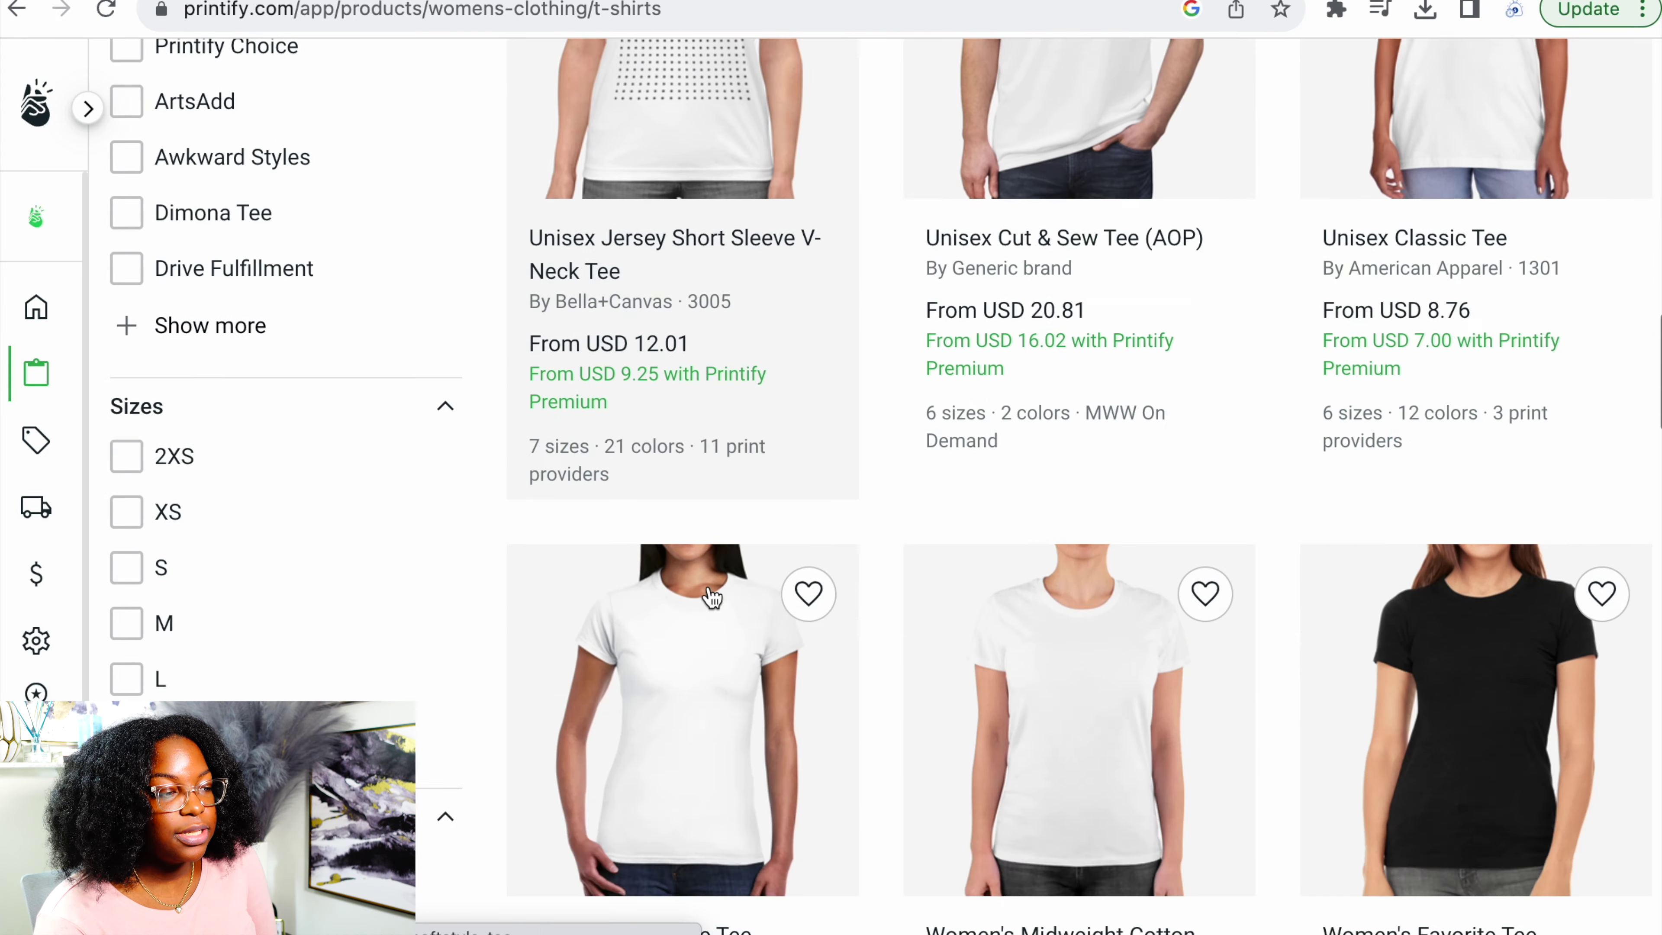
pyautogui.scroll(20, 712, 597)
pyautogui.scroll(5, 712, 597)
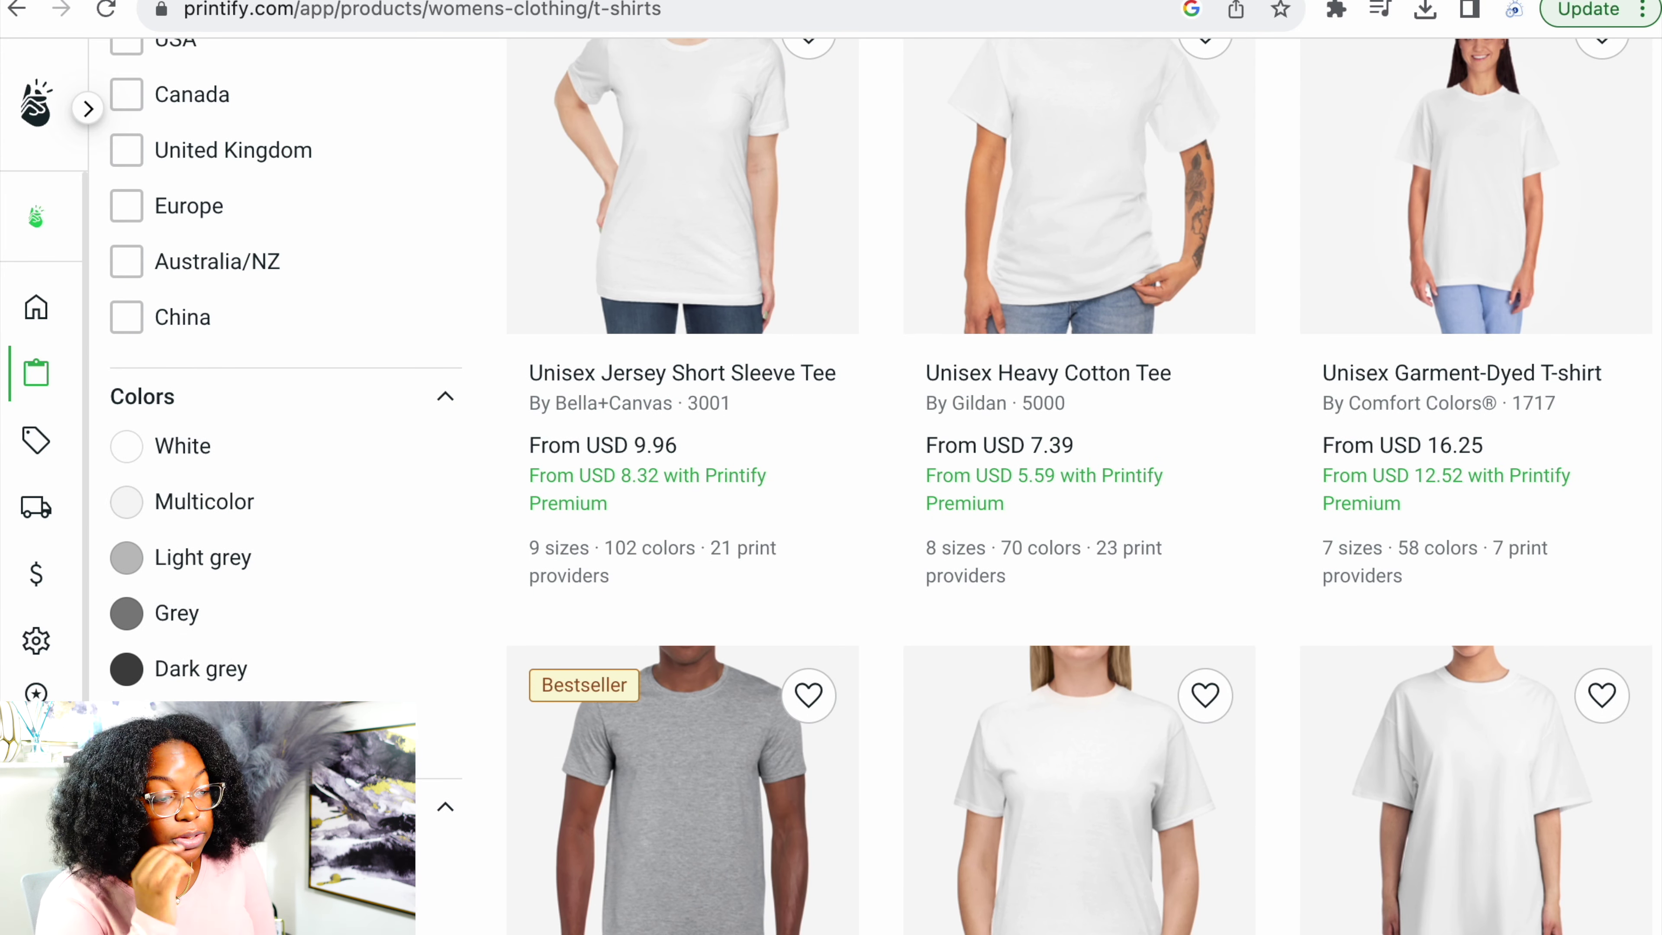
pyautogui.scroll(1, 451, 794)
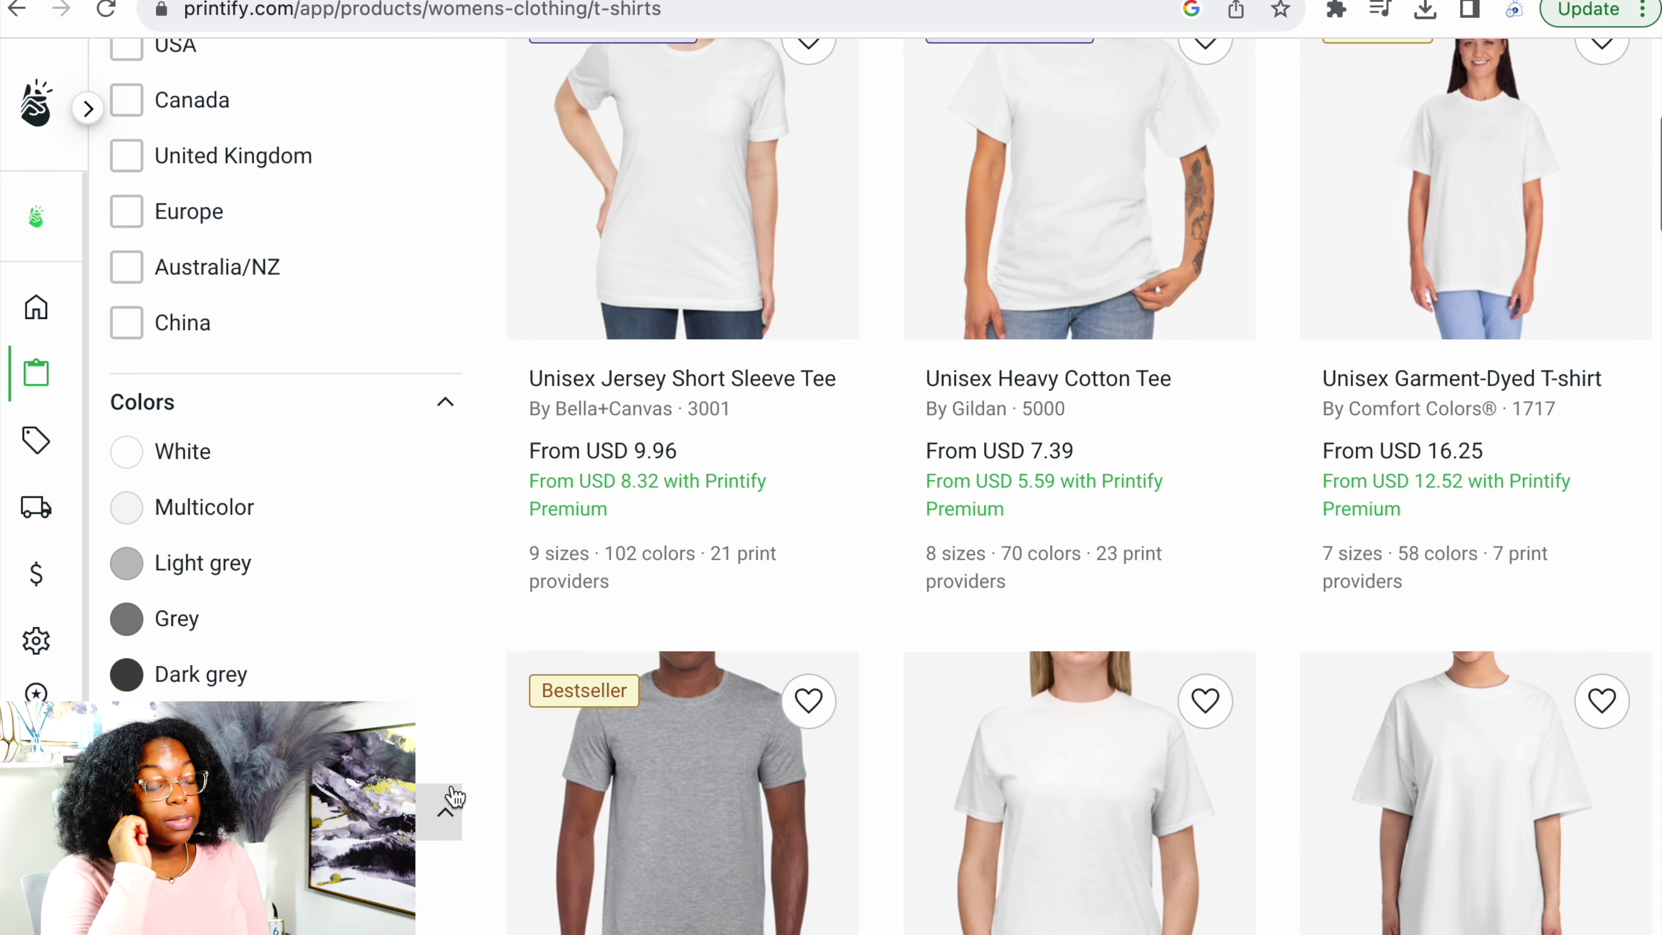
pyautogui.scroll(3, 452, 789)
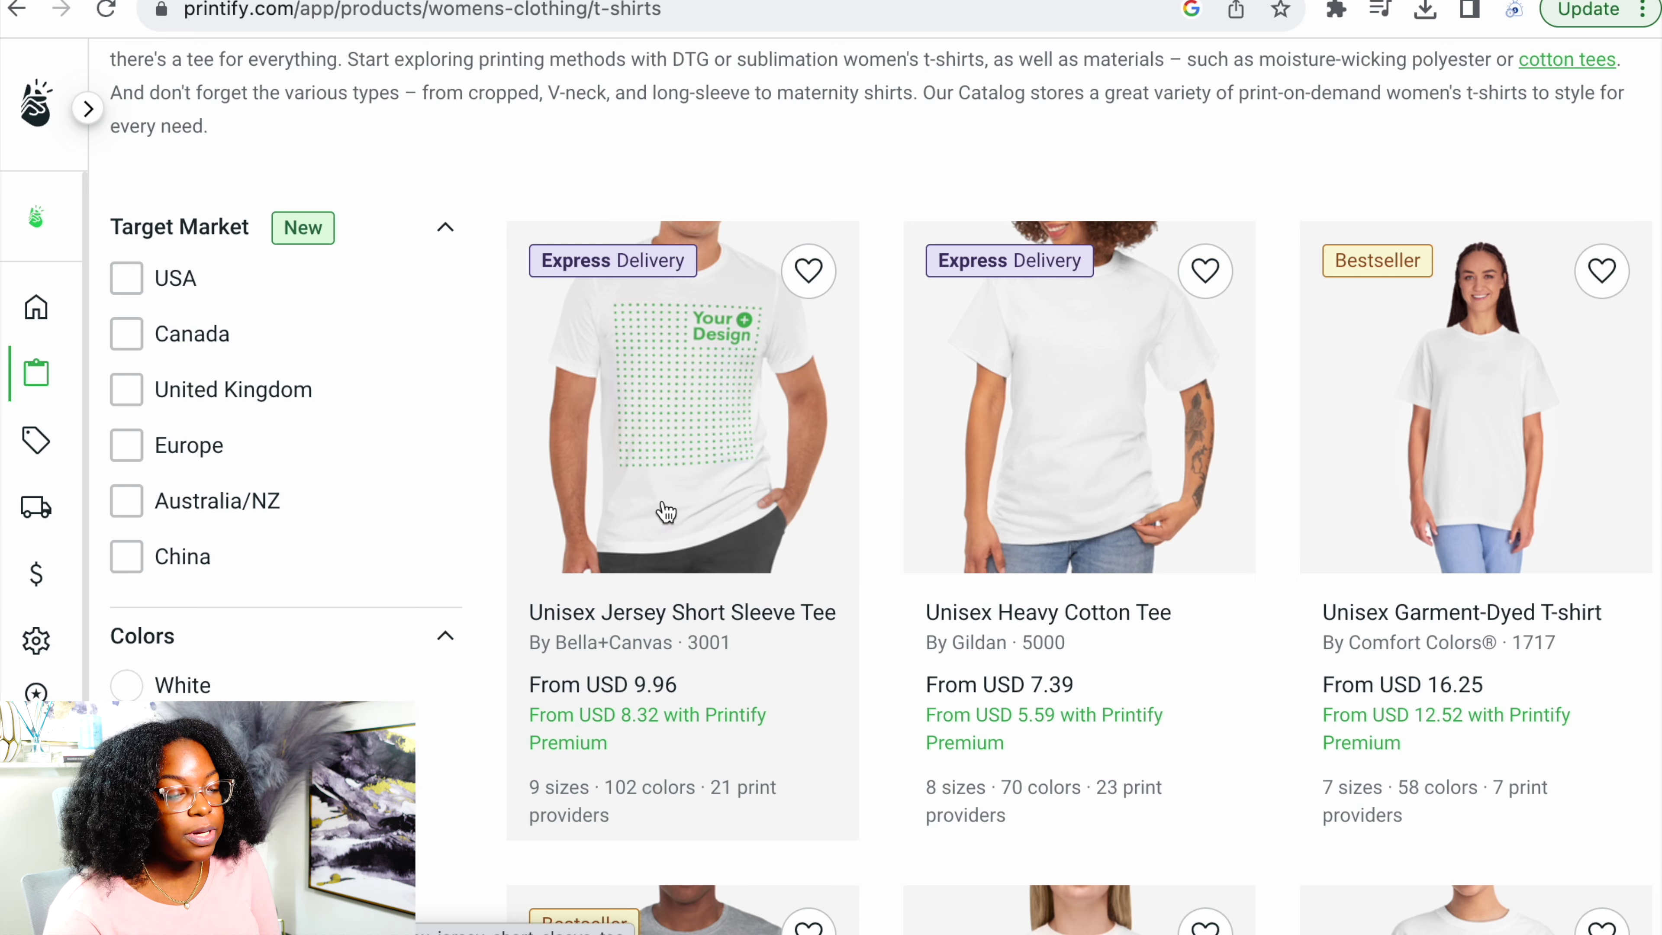
pyautogui.click(666, 511)
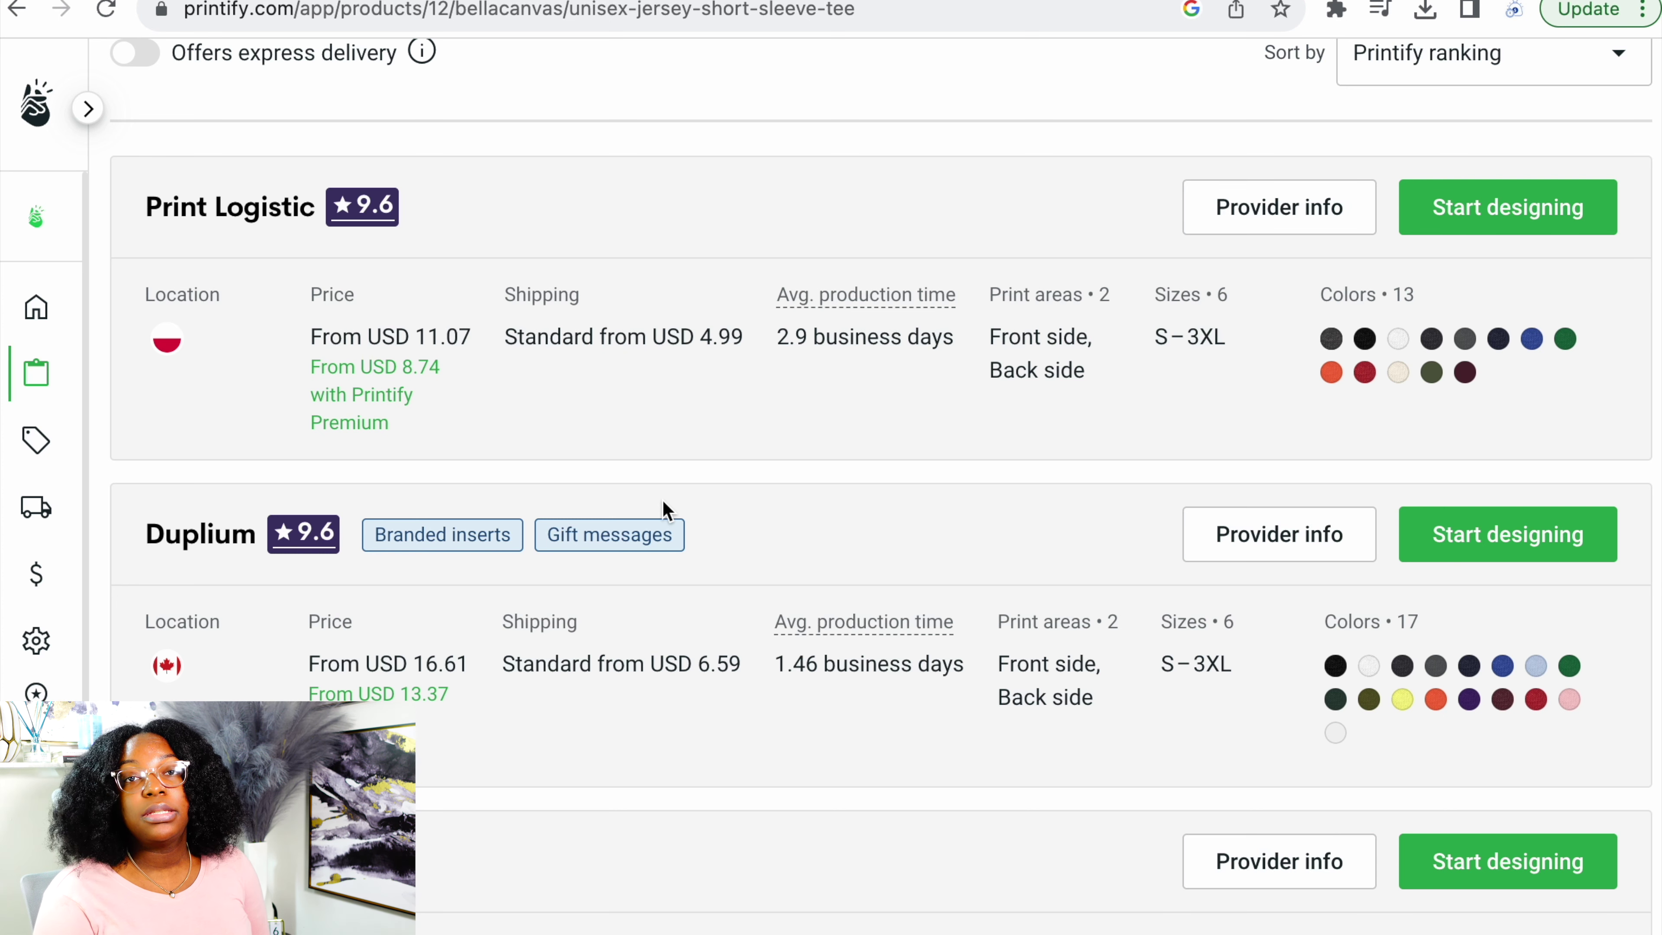
# - Review the print providers and start designing with Monster Digital
pyautogui.scroll(-5, 758, 435)
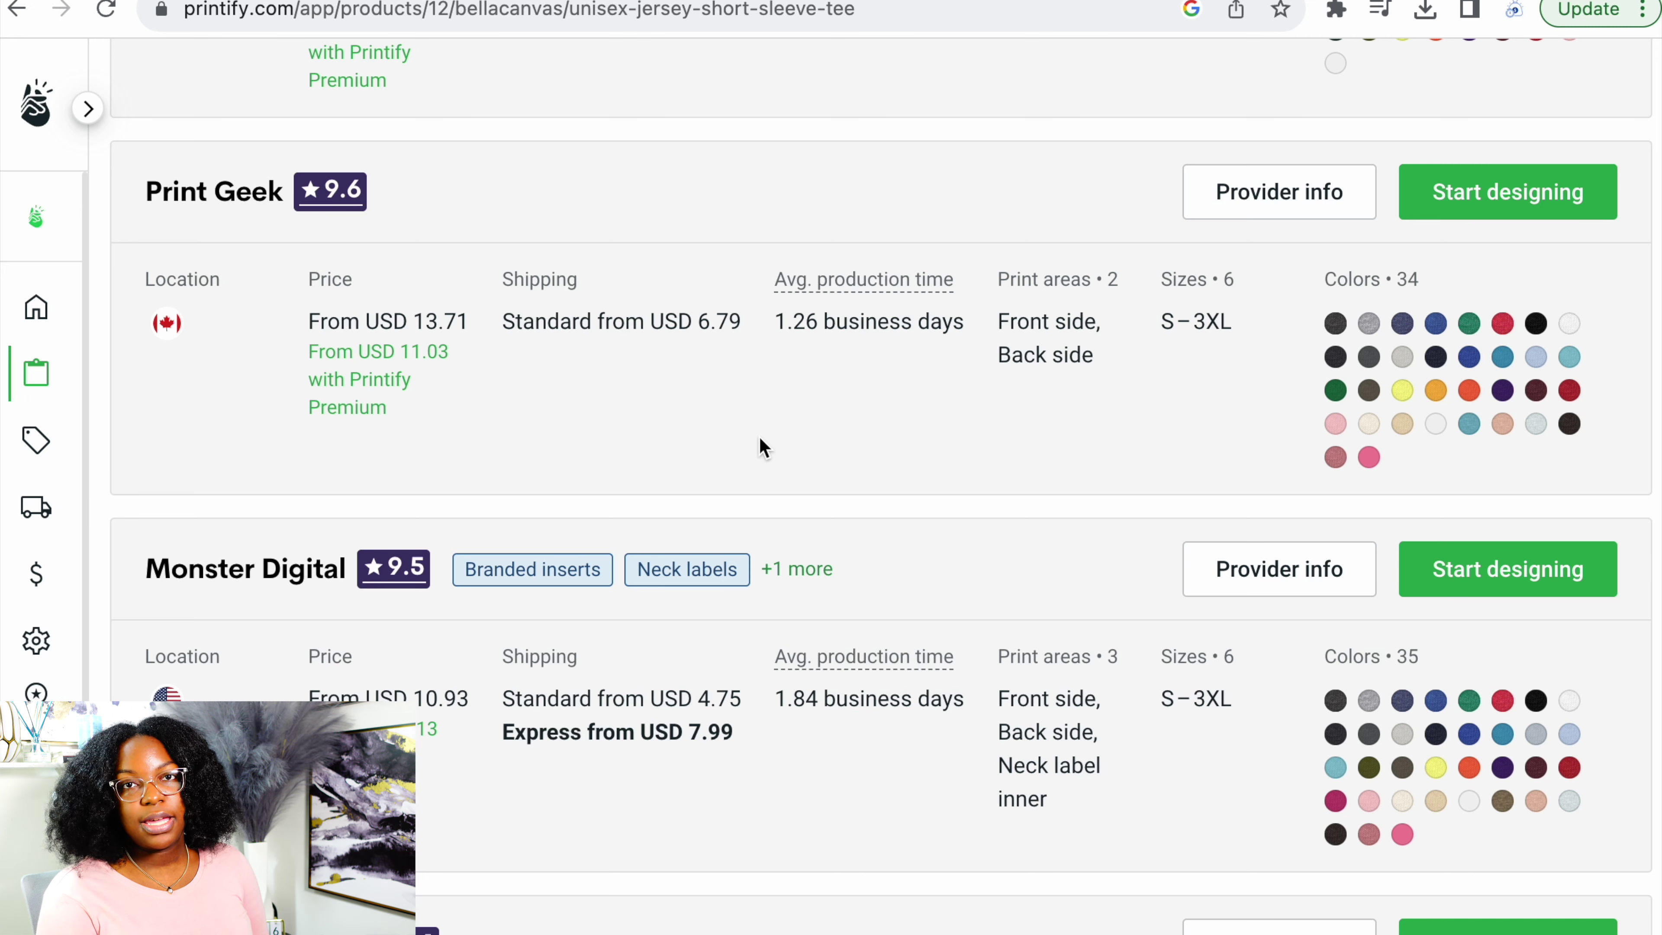
pyautogui.scroll(-2, 758, 436)
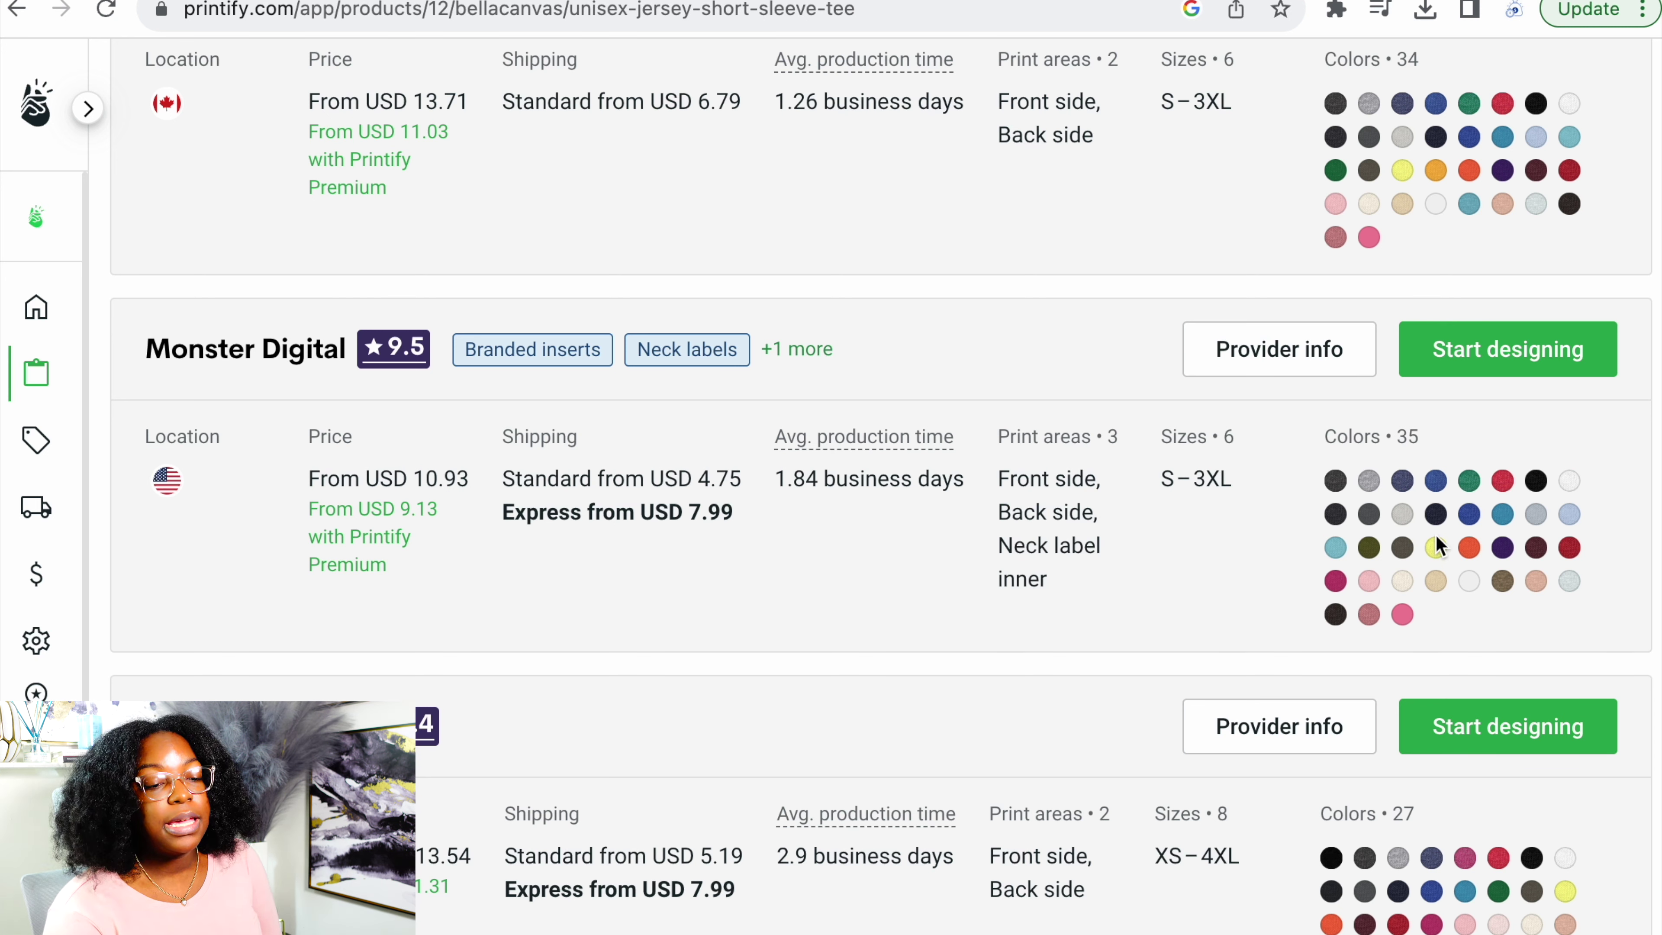
pyautogui.click(1505, 368)
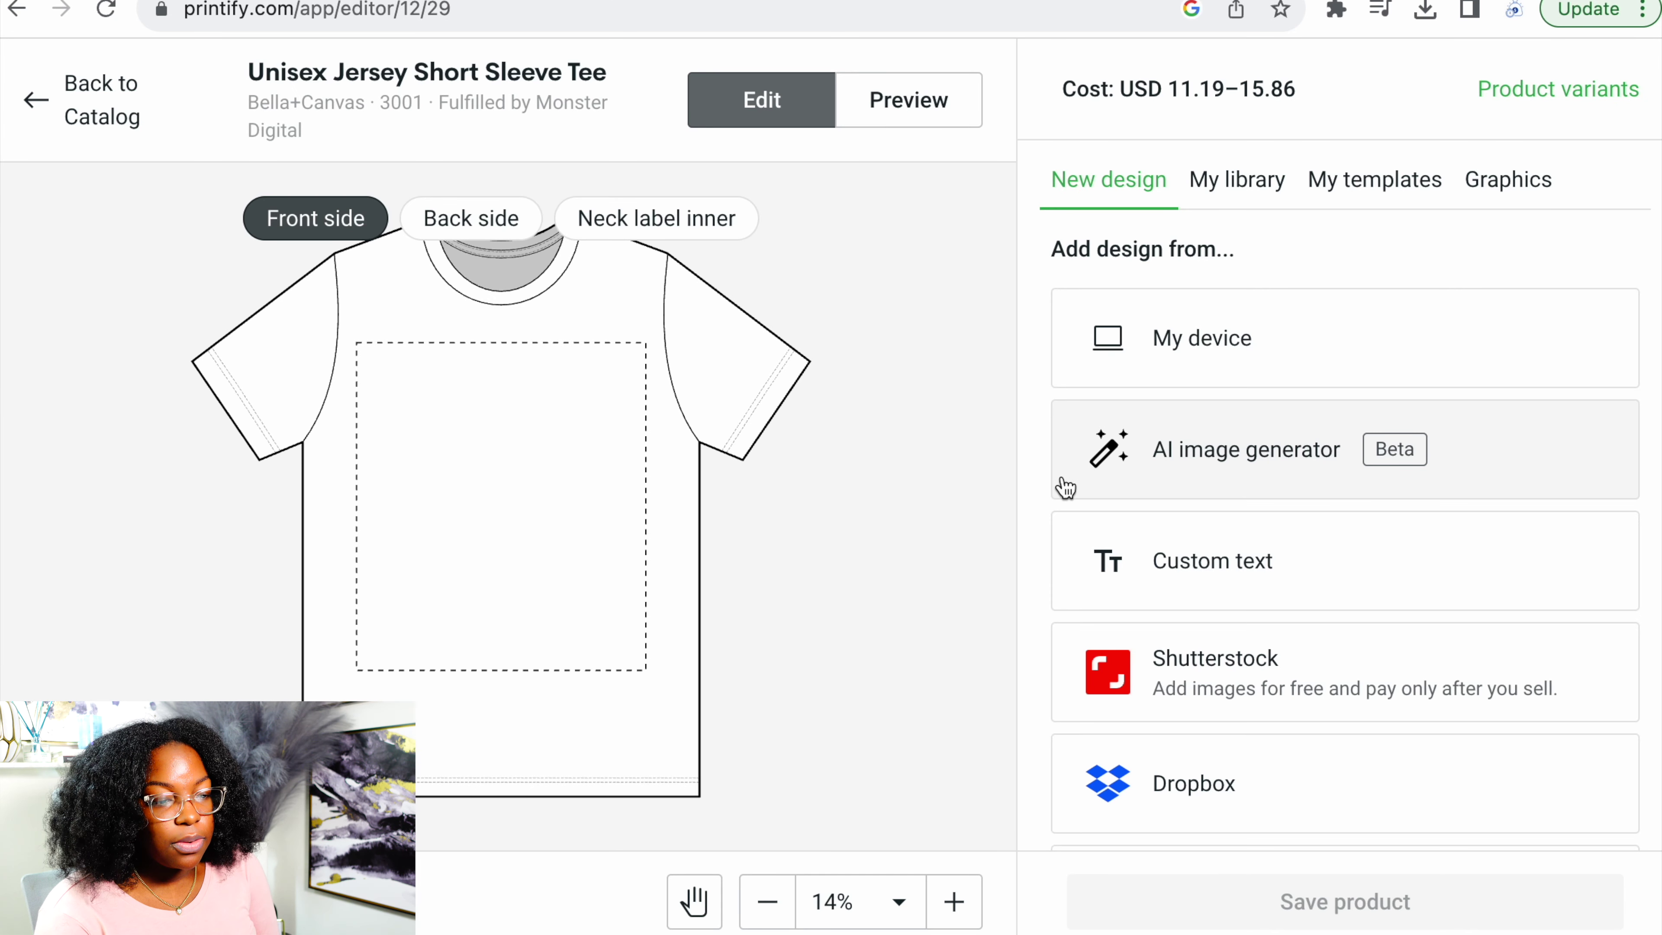
# - Upload happy tshirt.png from the computer and place it on the tee
pyautogui.click(1236, 354)
pyautogui.click(629, 248)
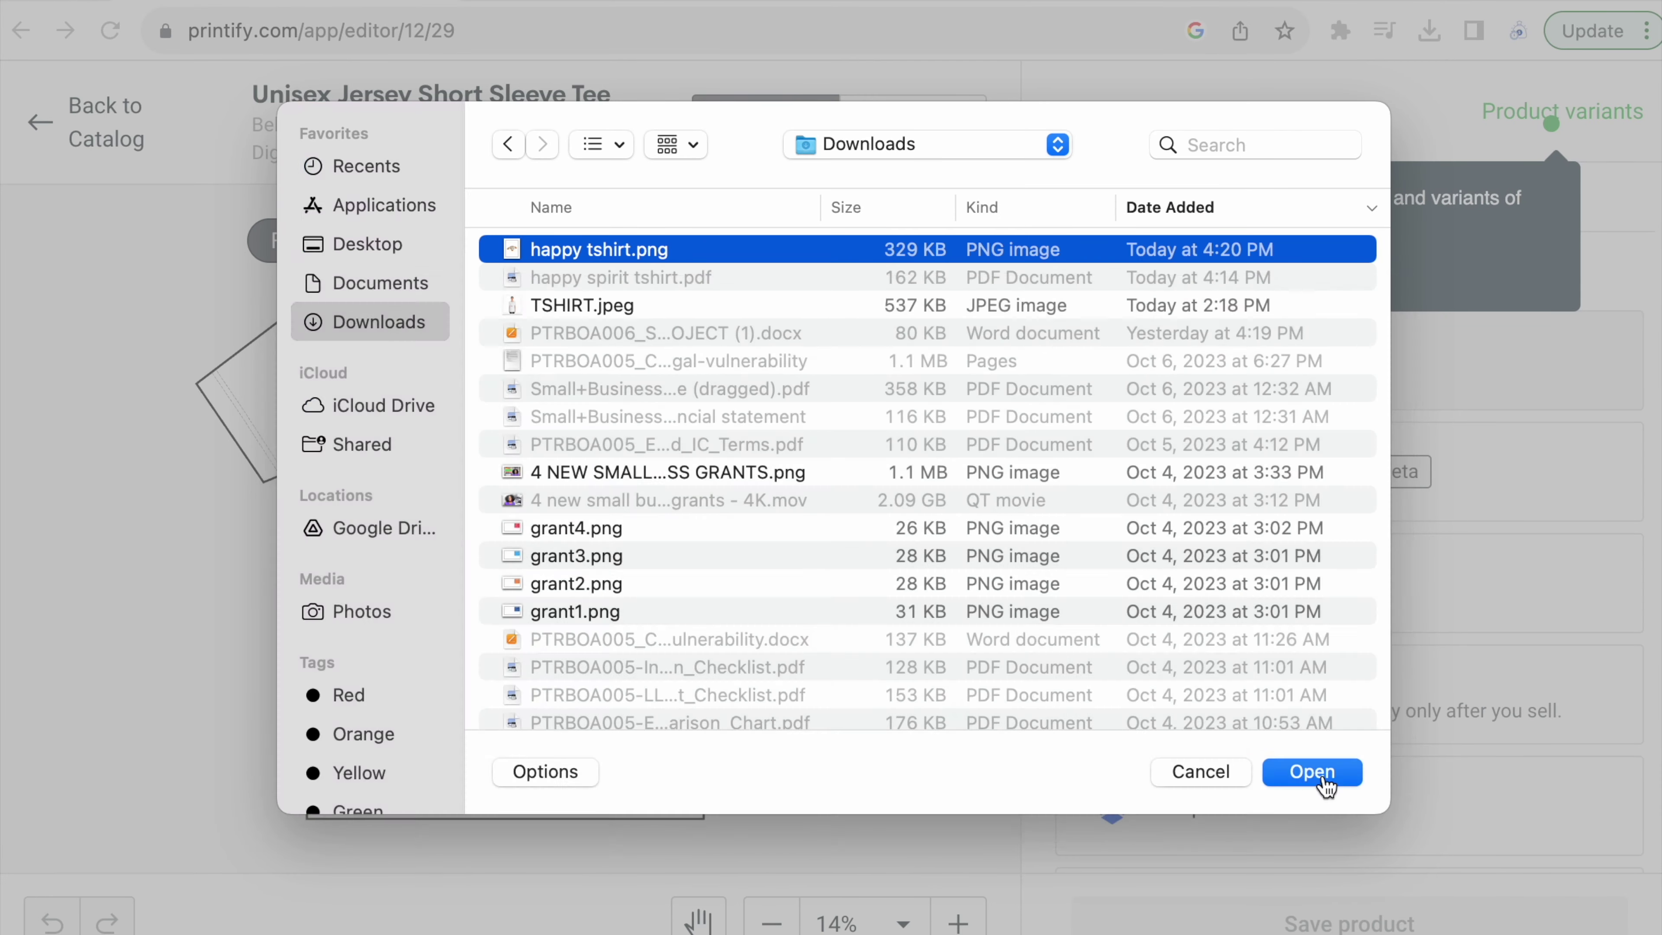
pyautogui.click(1322, 769)
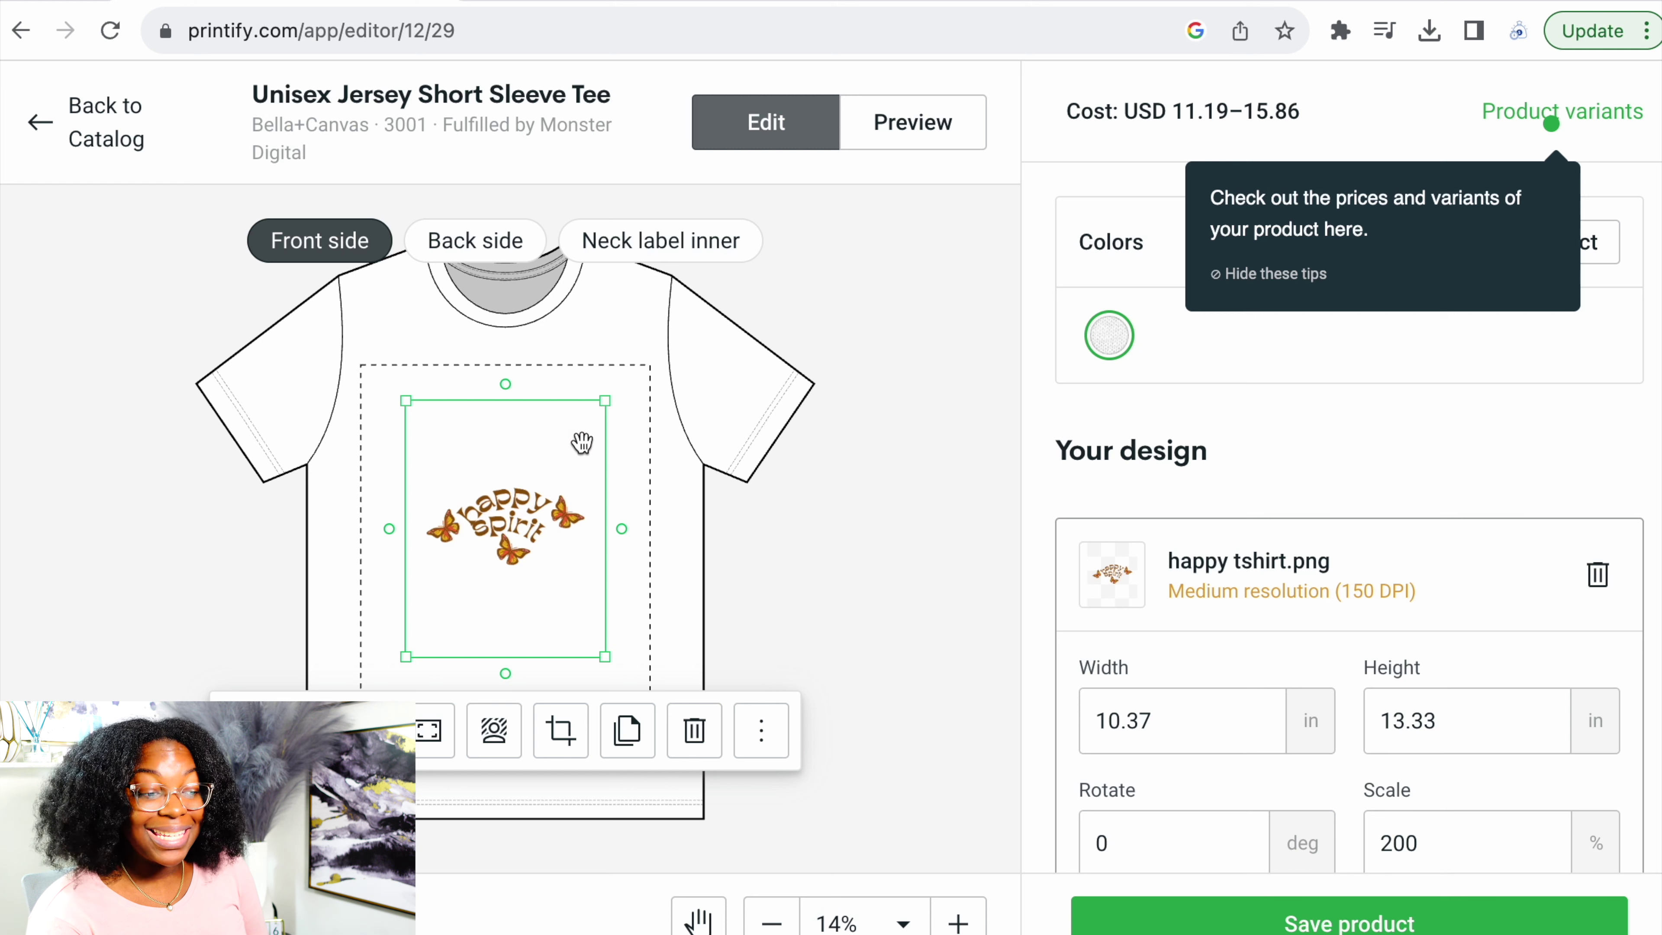
# - Size the design to 8.67 × 11.15 in on the upper chest and save the product
pyautogui.moveTo(605, 400); pyautogui.dragTo(631, 365)
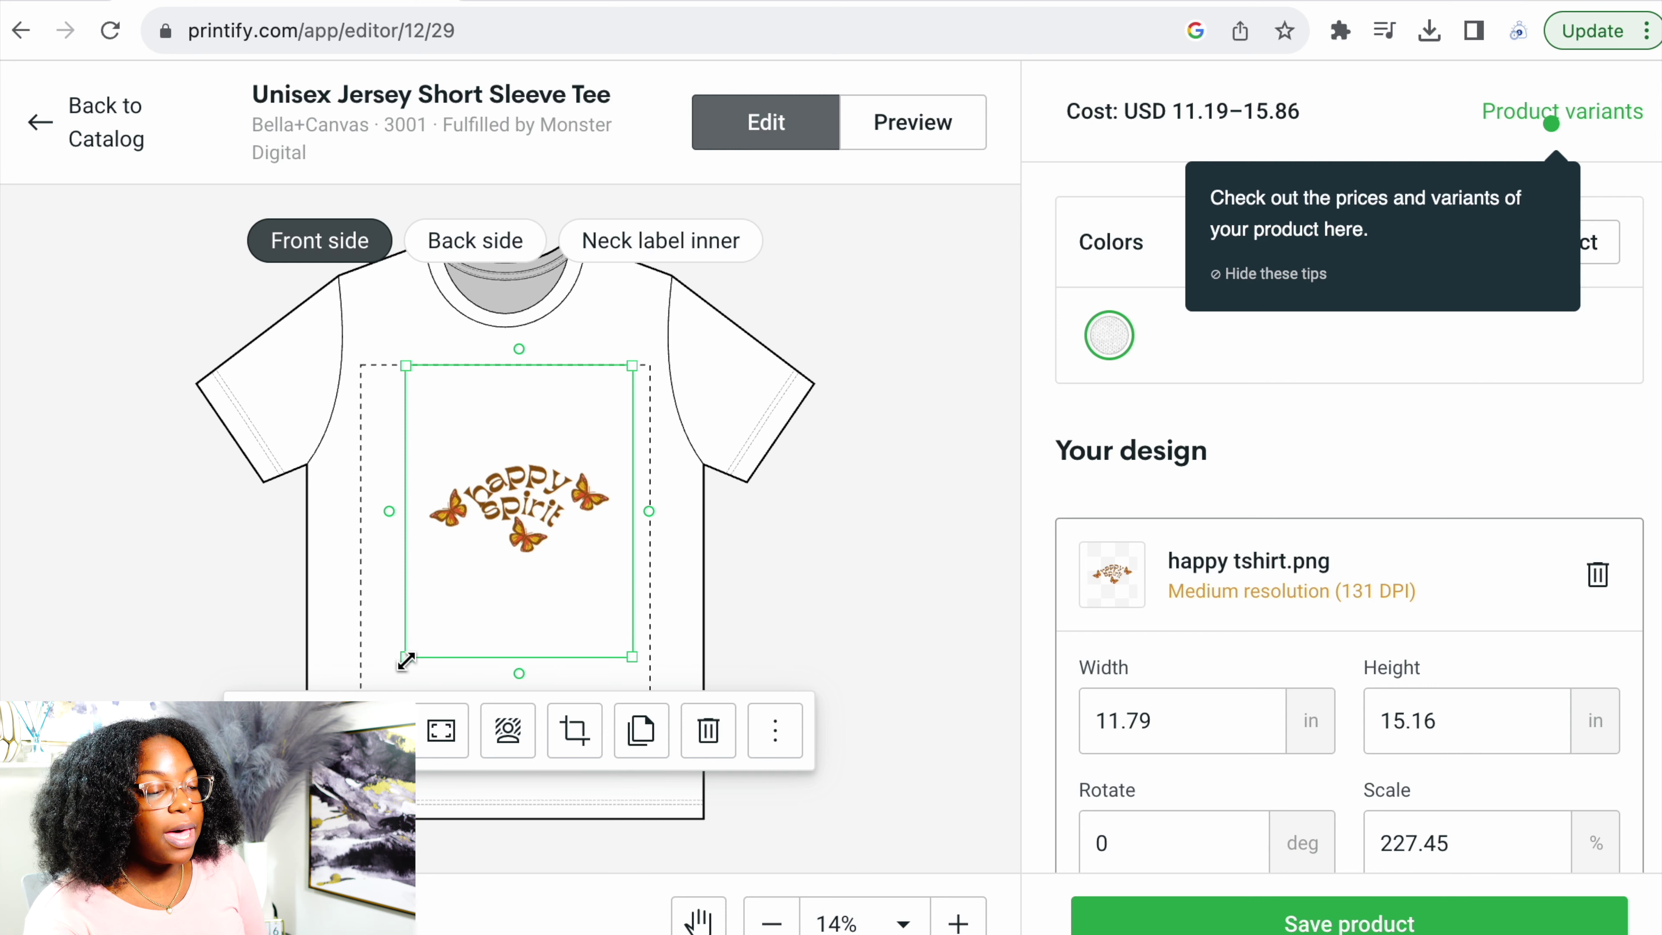
pyautogui.moveTo(406, 657); pyautogui.dragTo(378, 691)
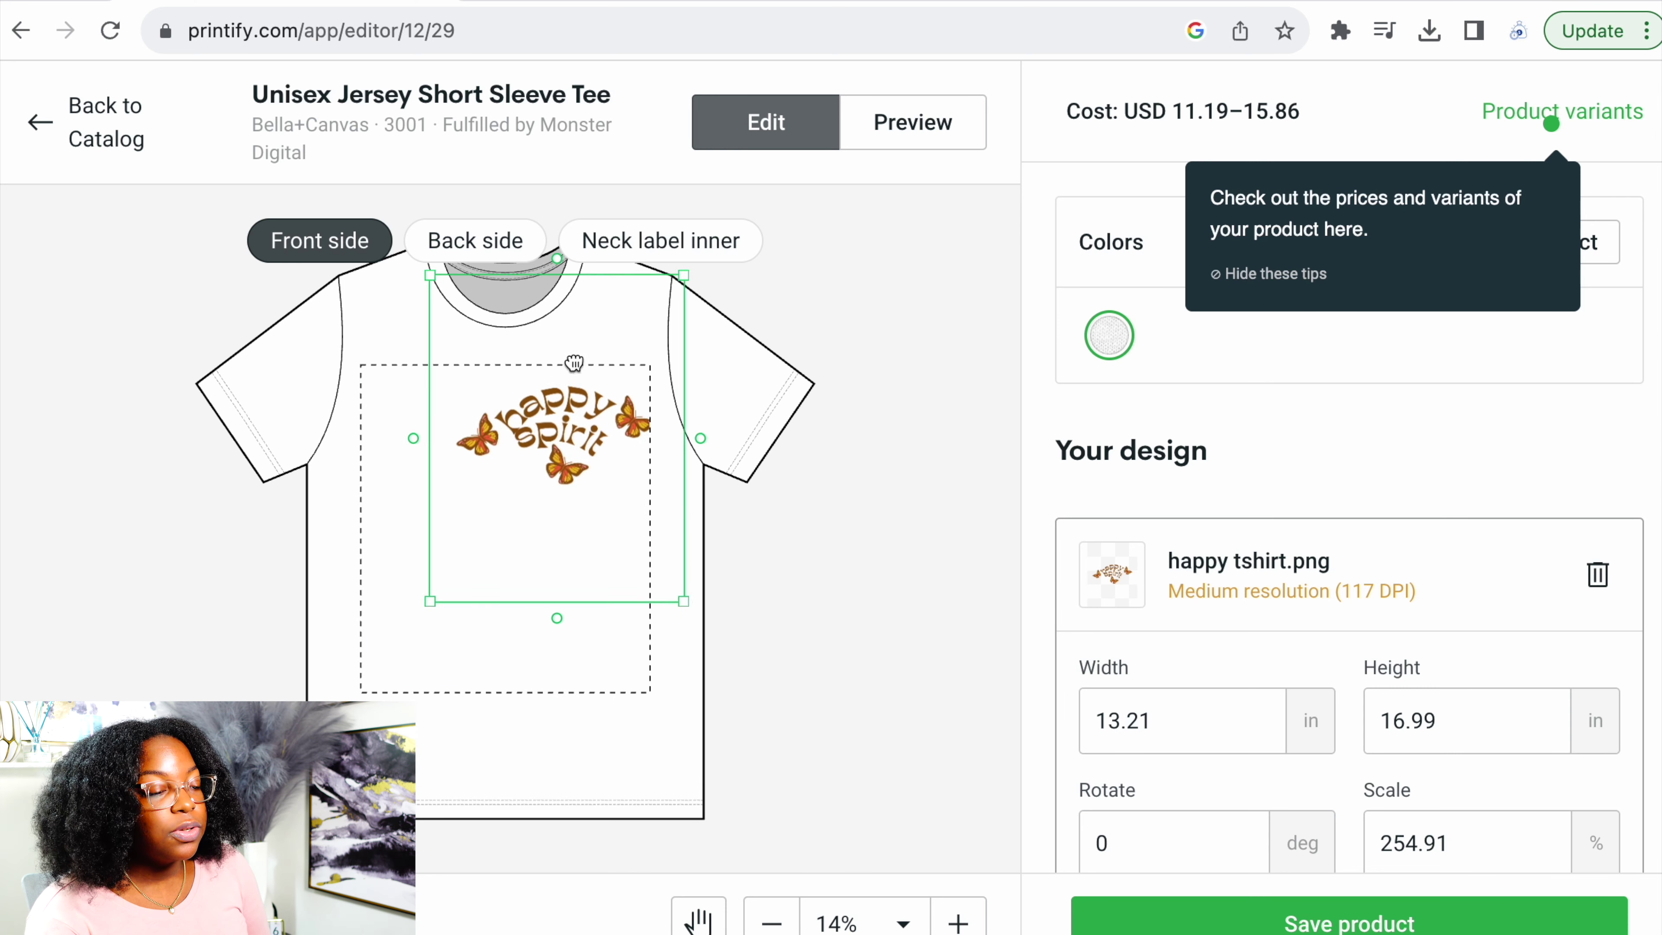
pyautogui.moveTo(574, 362); pyautogui.dragTo(580, 353)
pyautogui.moveTo(433, 602); pyautogui.dragTo(551, 522)
pyautogui.moveTo(629, 419)
pyautogui.mouseDown()
pyautogui.moveTo(621, 447)
pyautogui.moveTo(606, 443)
pyautogui.mouseUp()
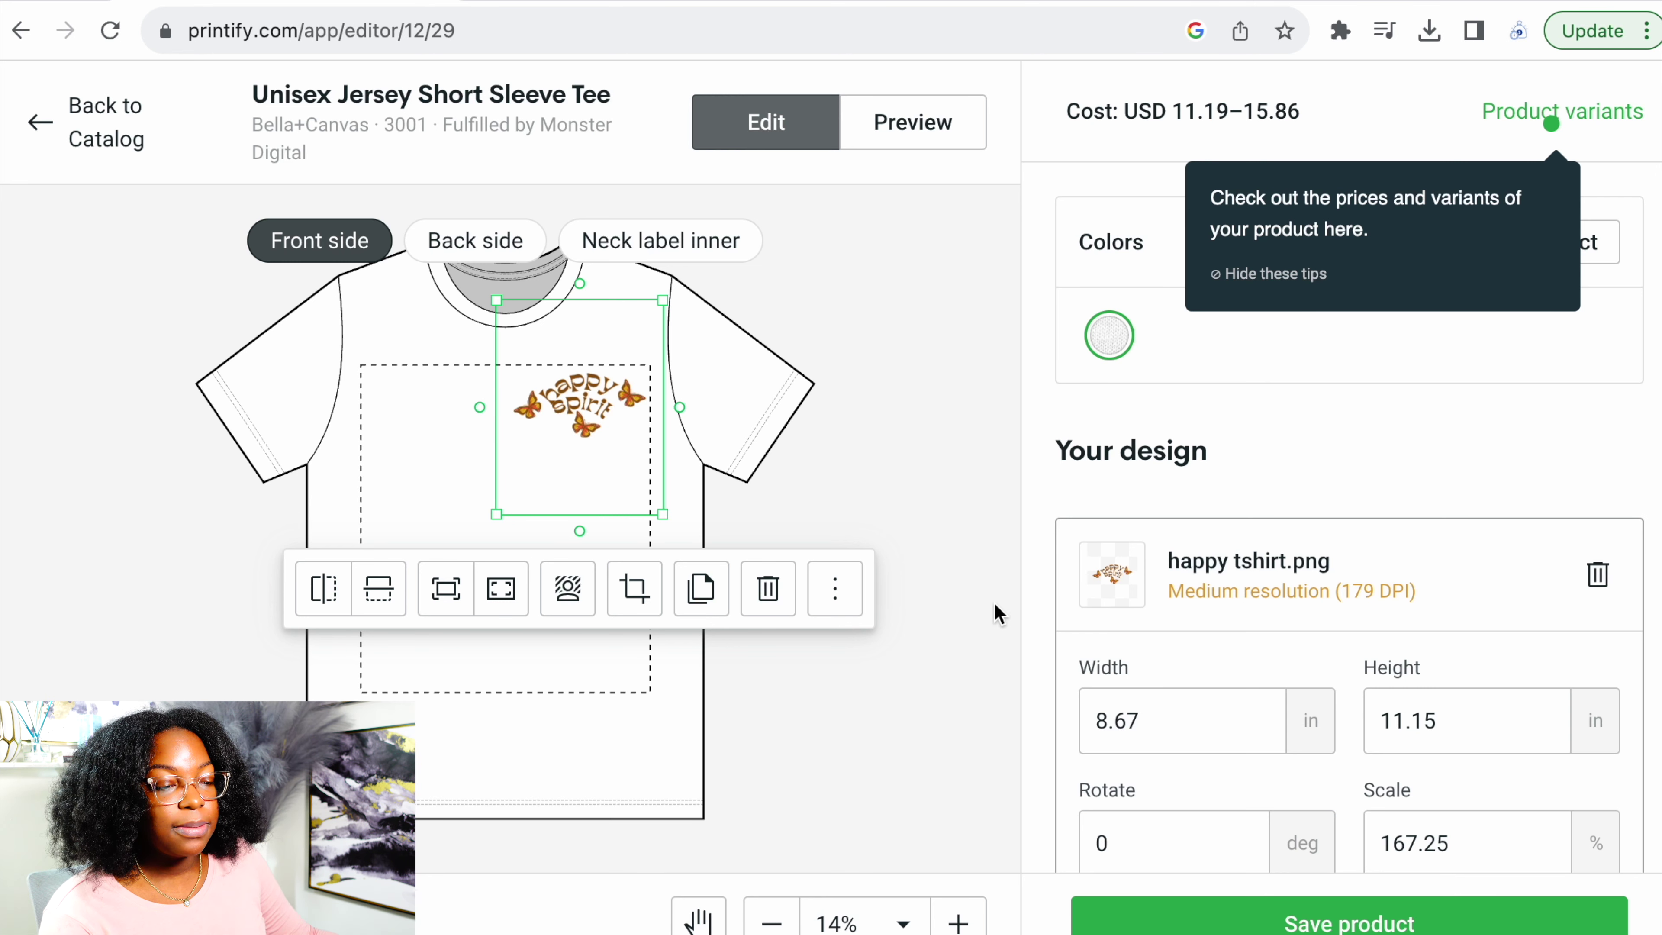
pyautogui.click(1309, 920)
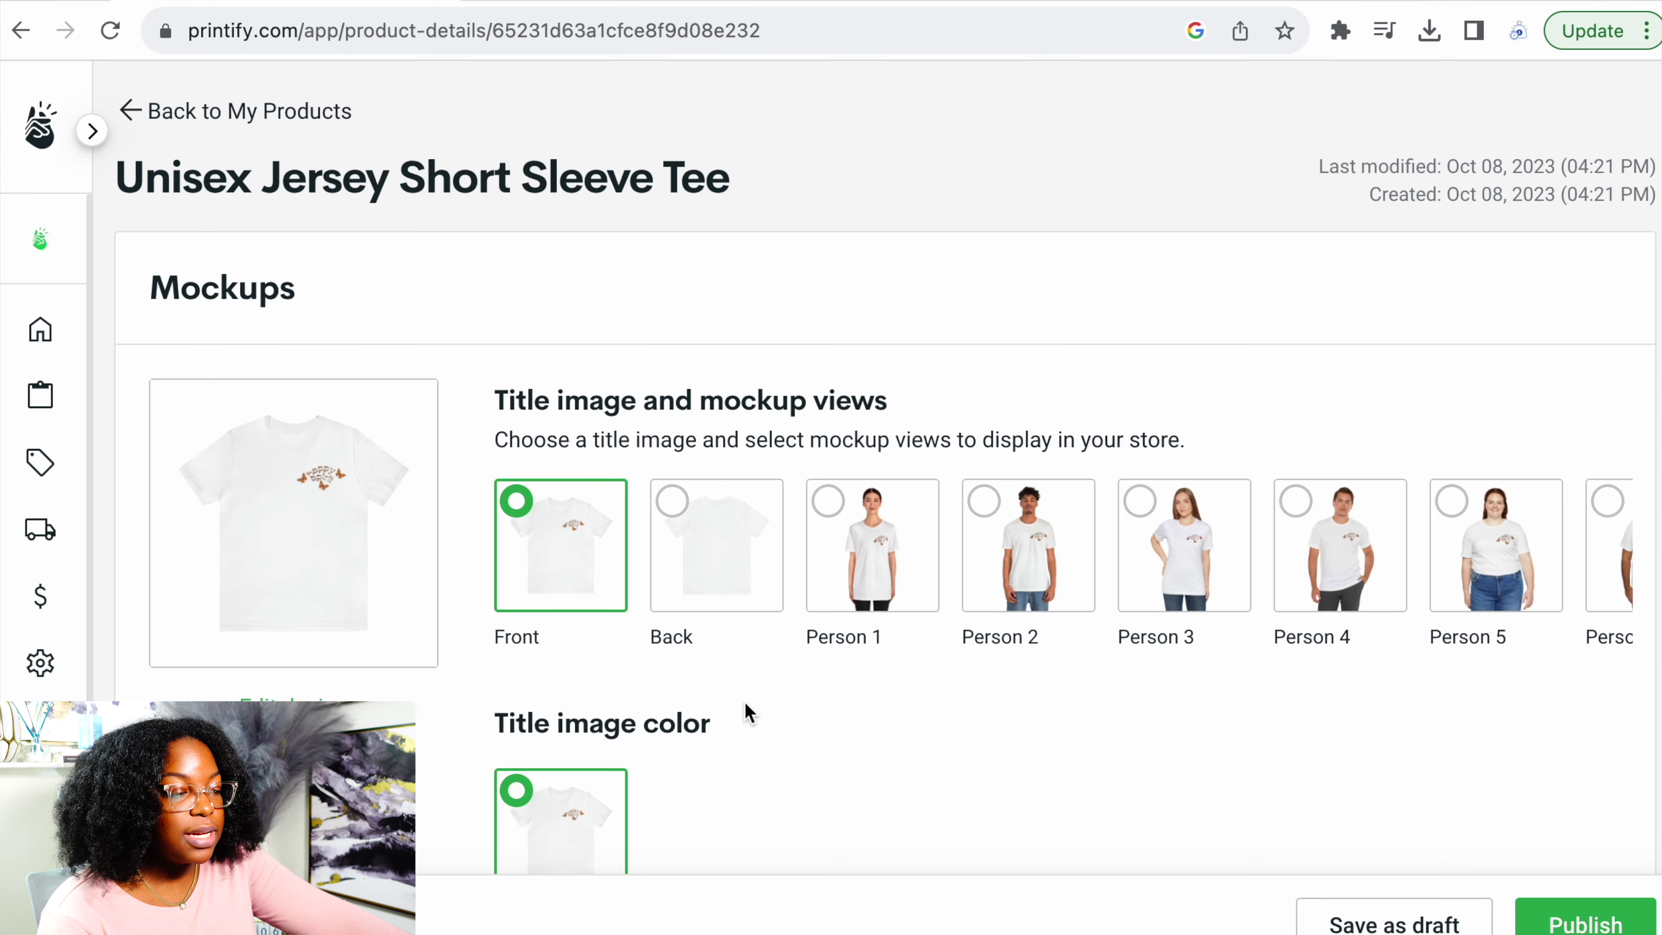
# - Set Person 5 as the title mockup image and preview it enlarged
pyautogui.click(870, 559)
pyautogui.click(334, 557)
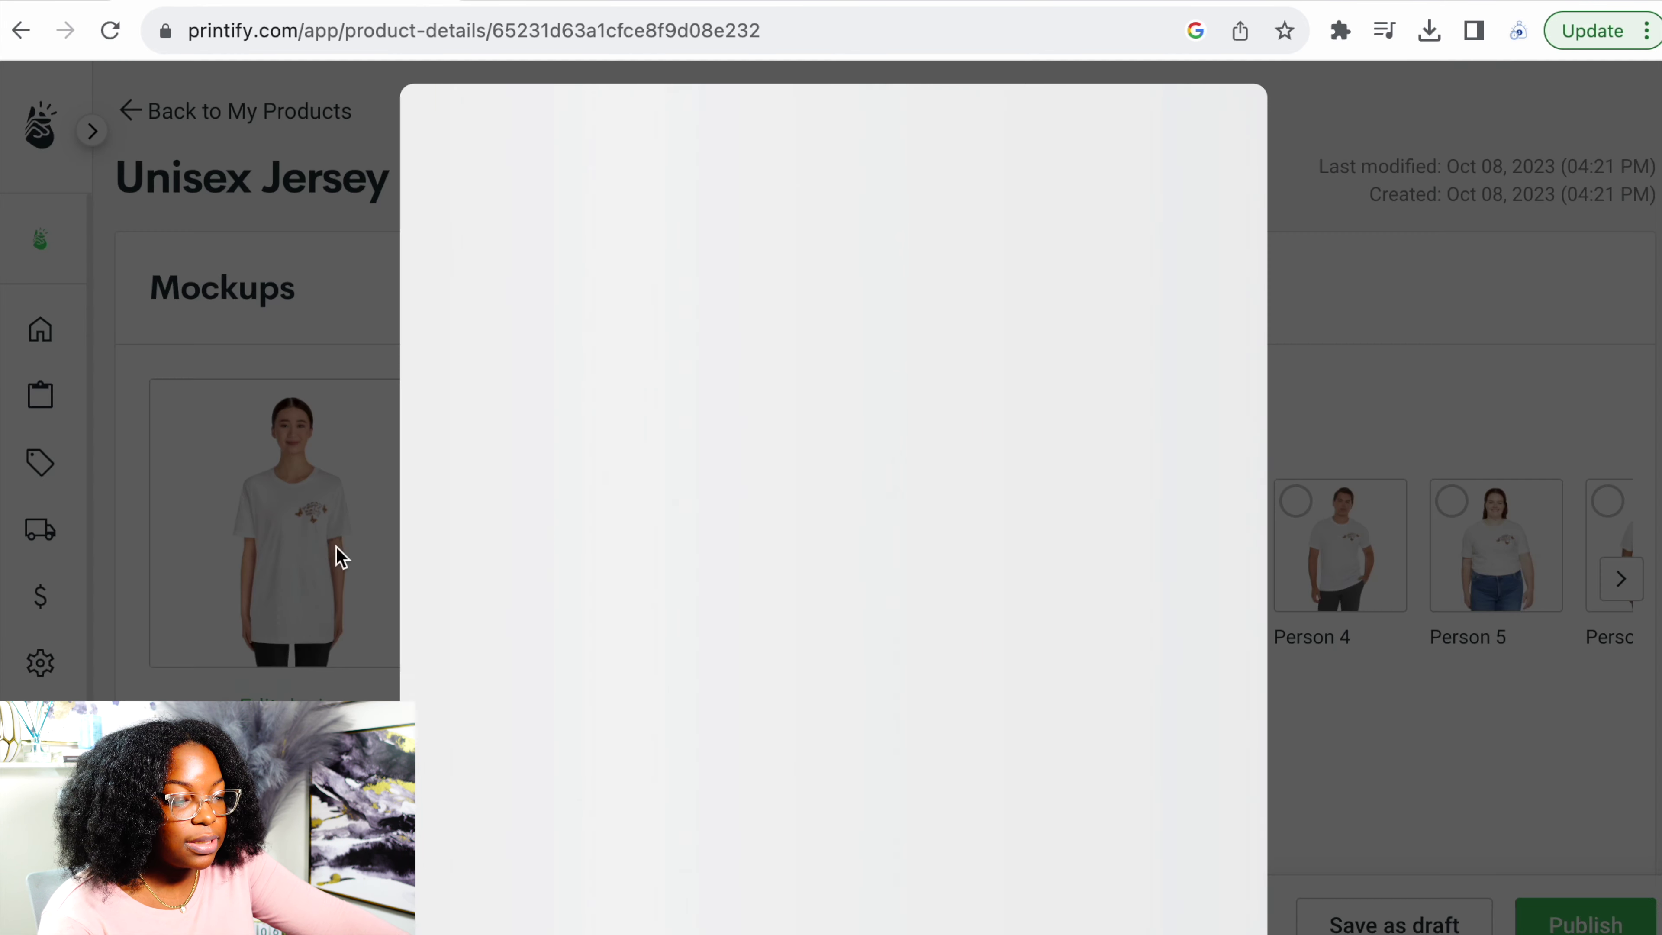
pyautogui.click(334, 551)
pyautogui.click(293, 525)
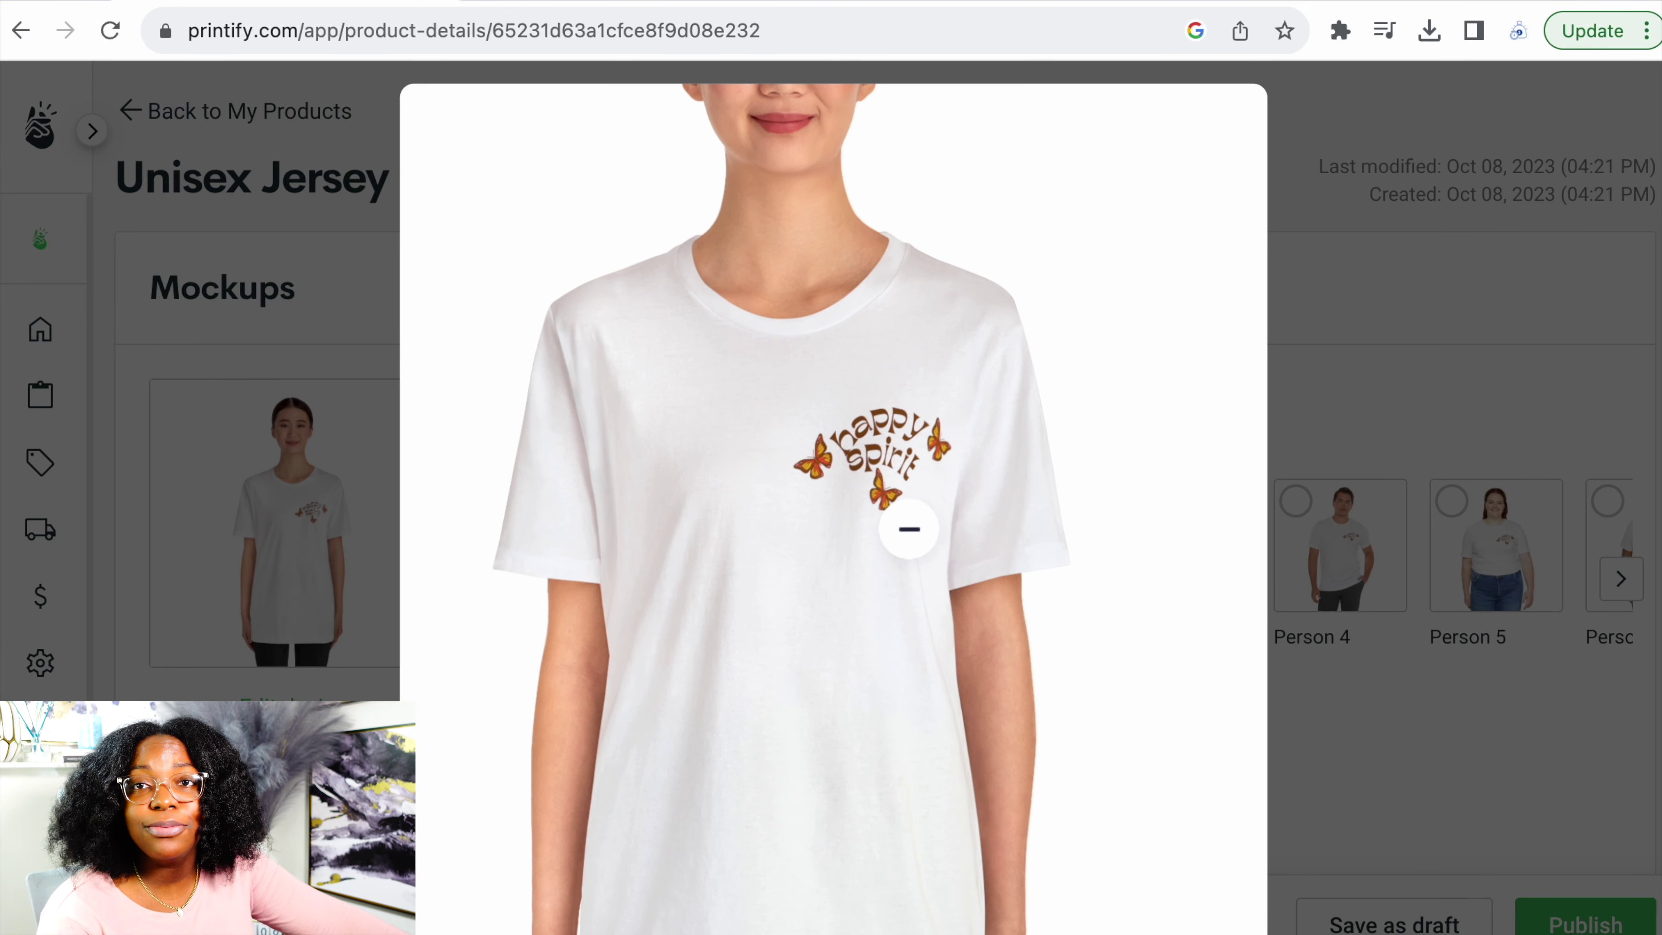
pyautogui.click(1309, 482)
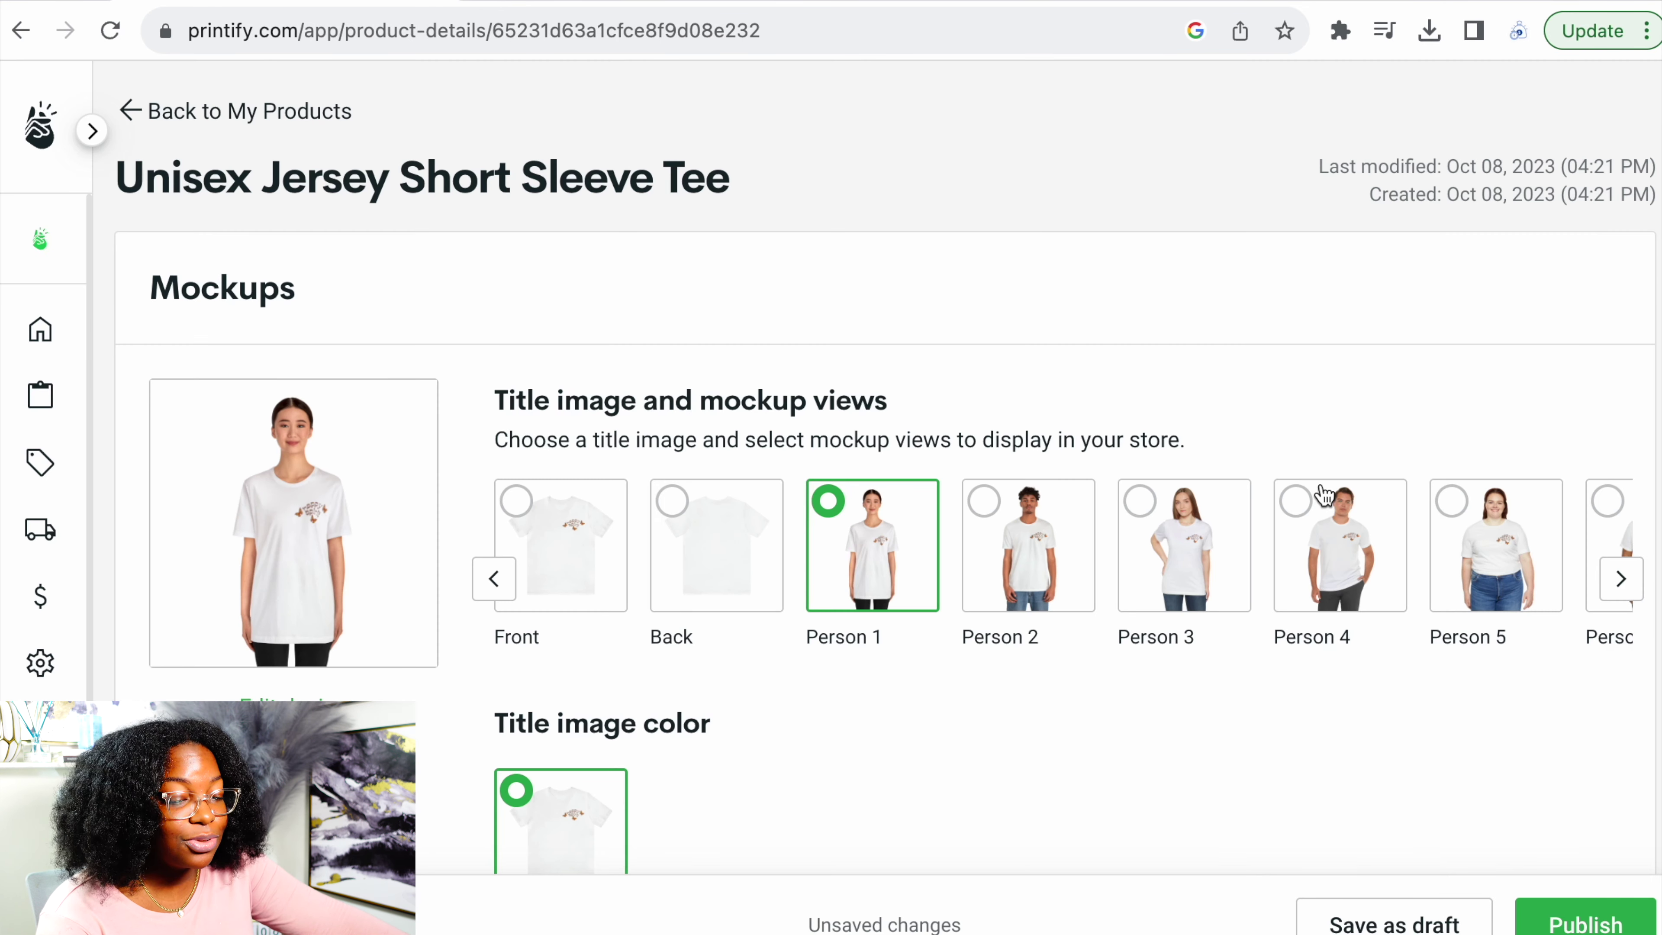
pyautogui.click(305, 534)
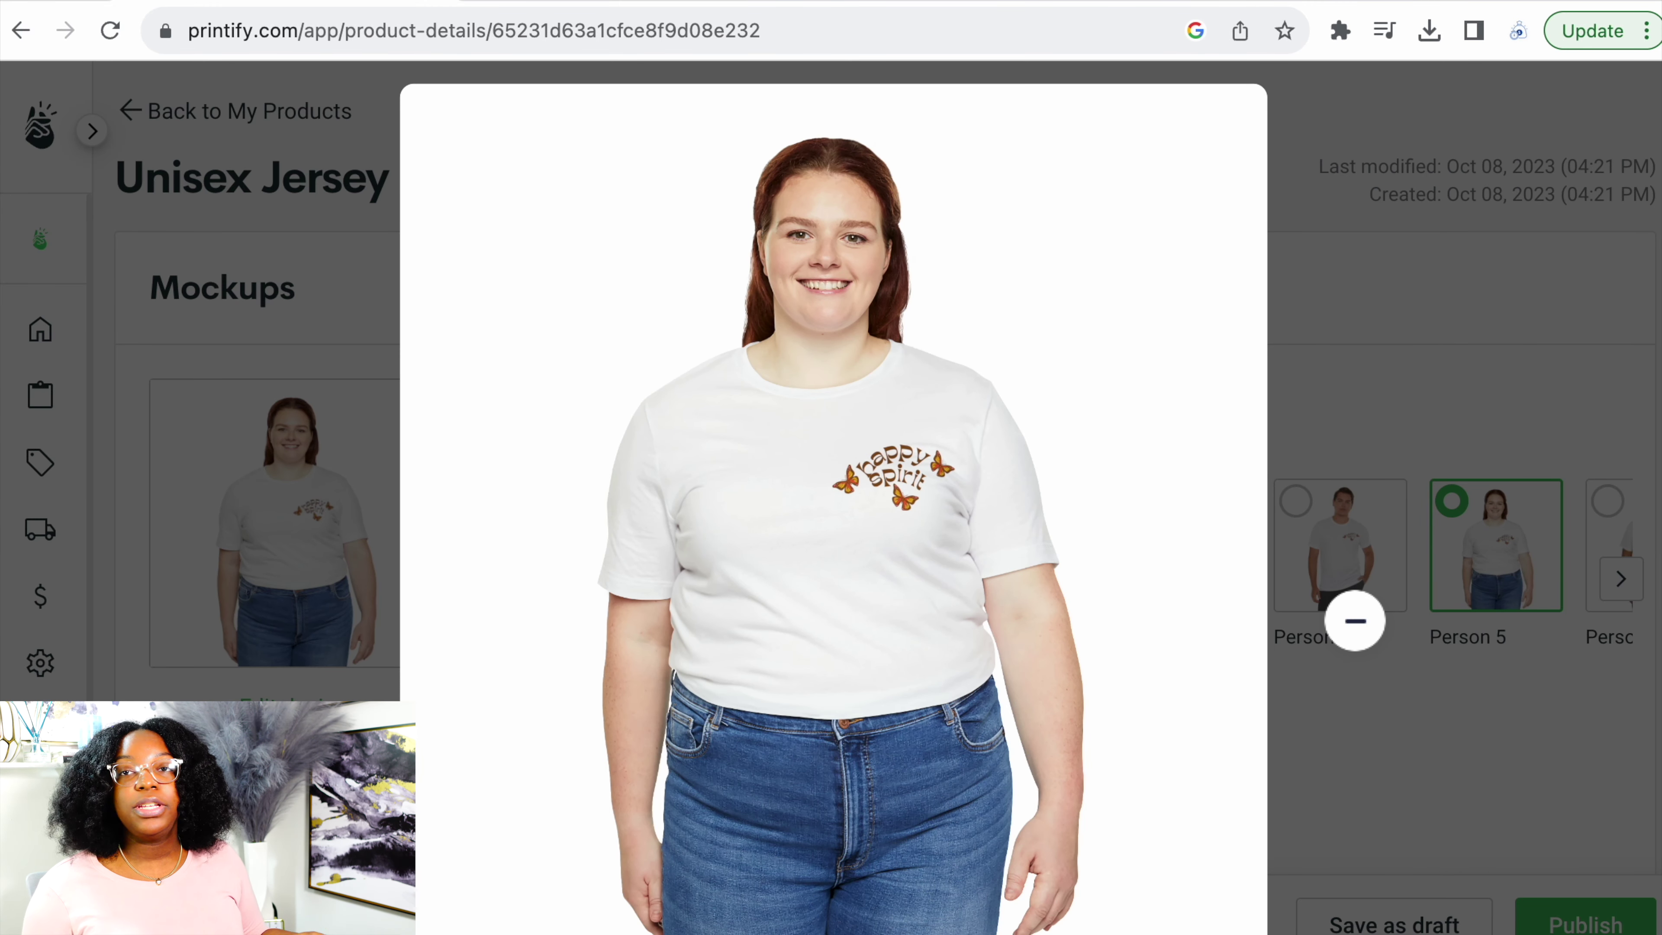
pyautogui.click(1399, 399)
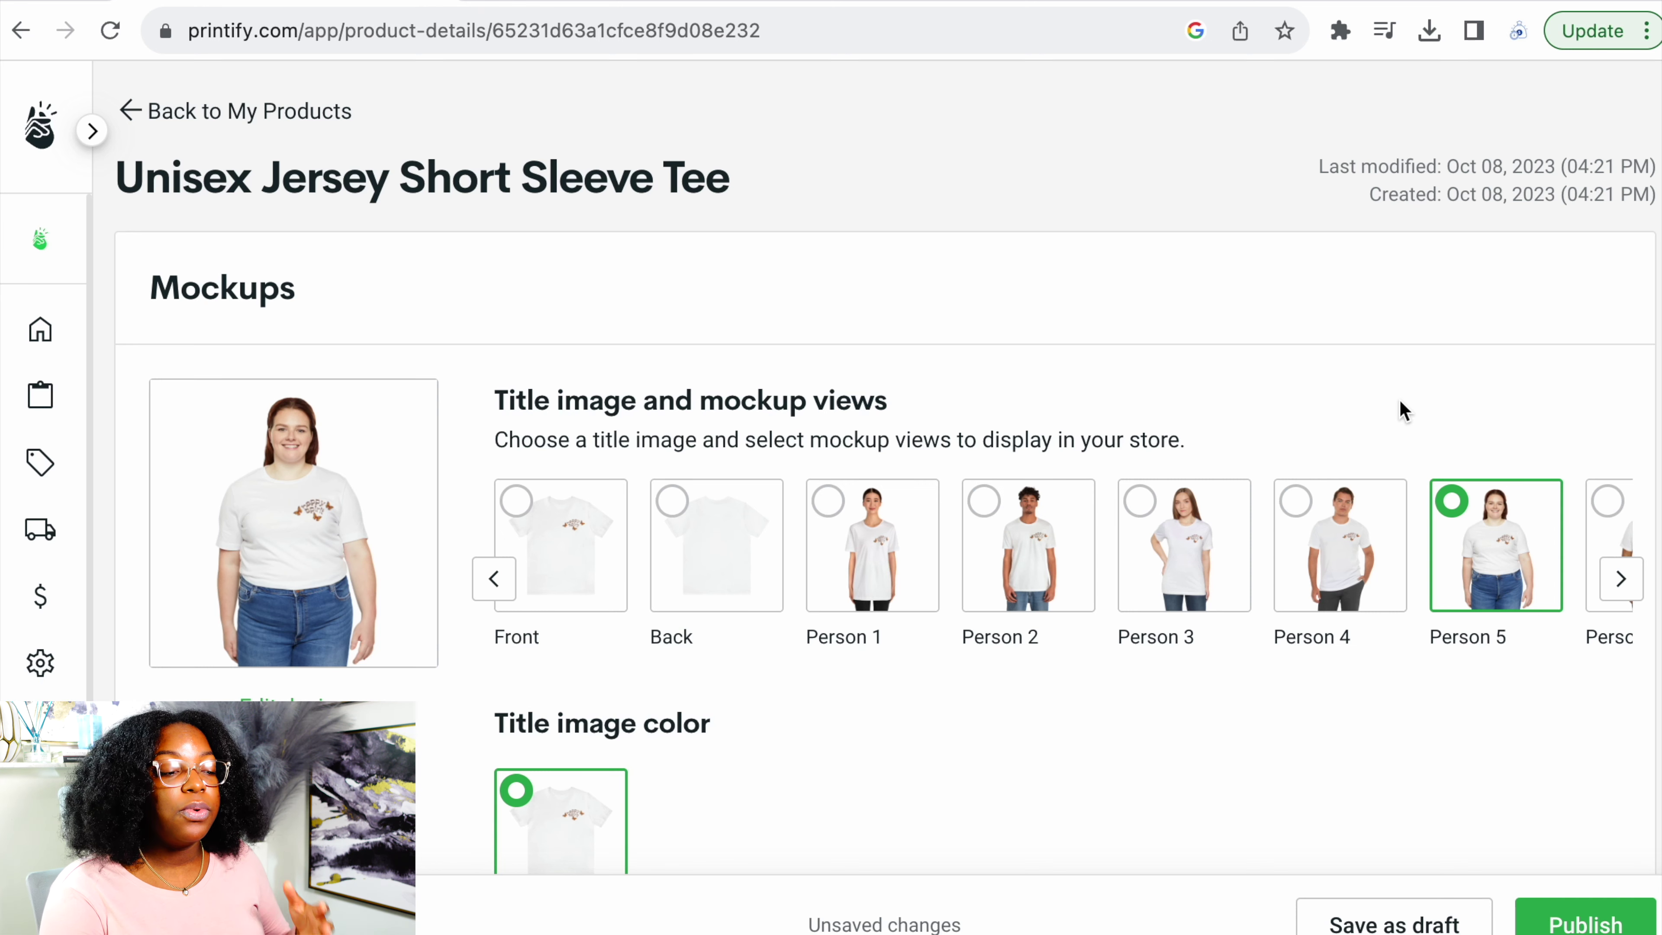
pyautogui.click(274, 497)
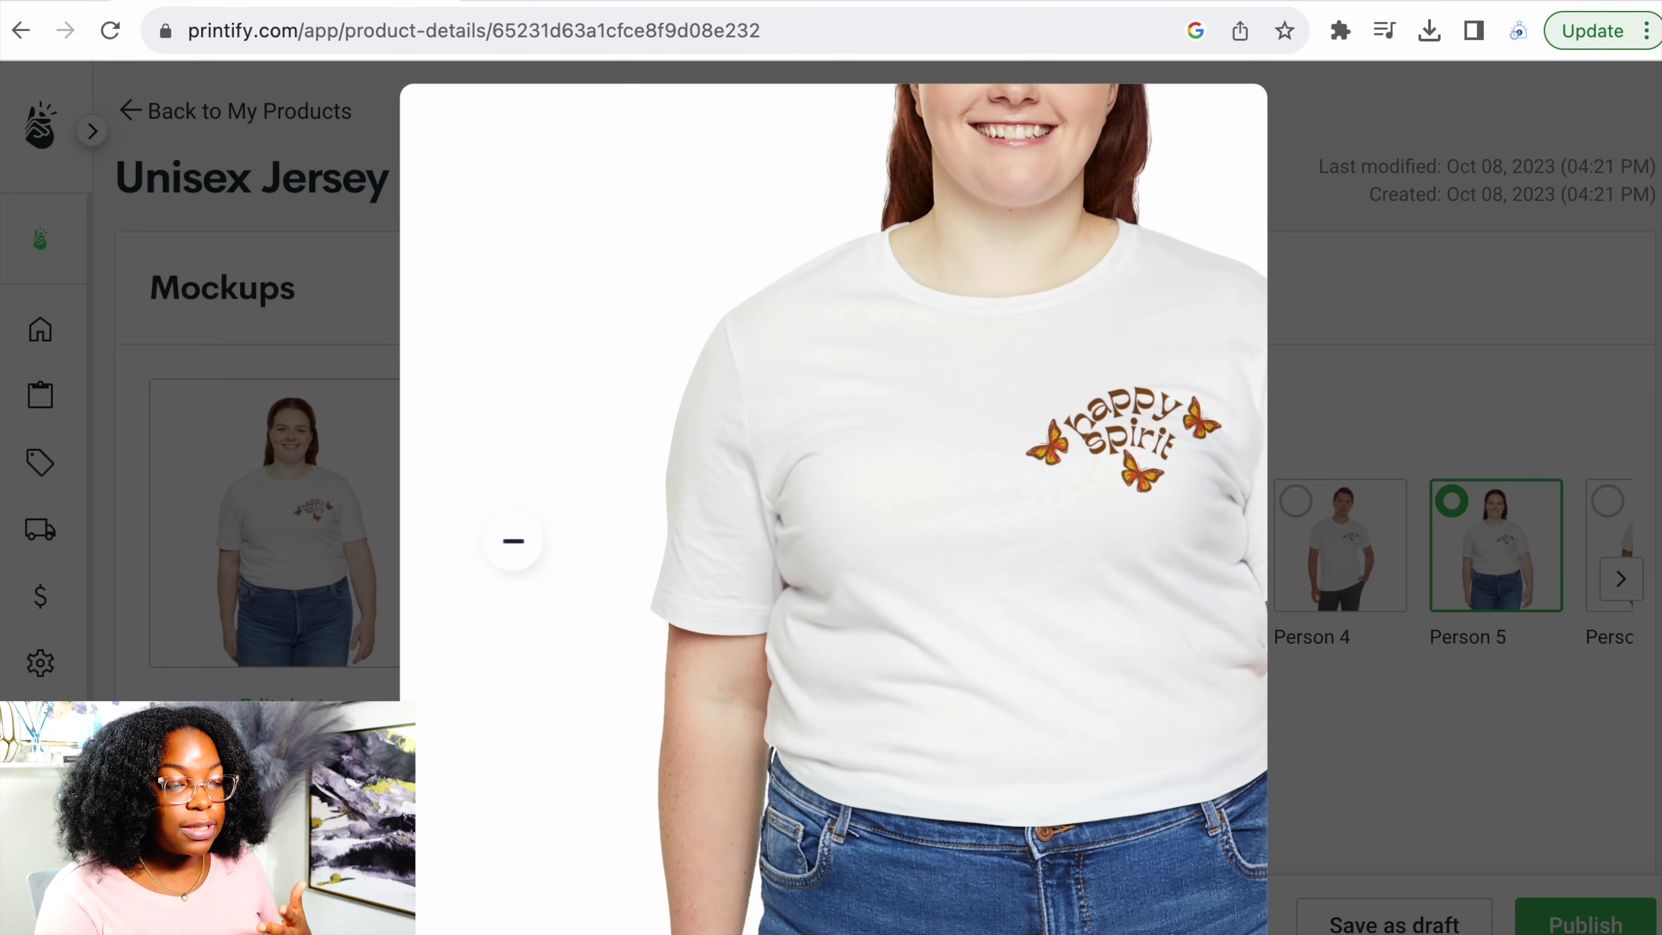
# - Save the mockup image as 'plus size model happy tshirt.jpg'
pyautogui.rightClick(896, 533)
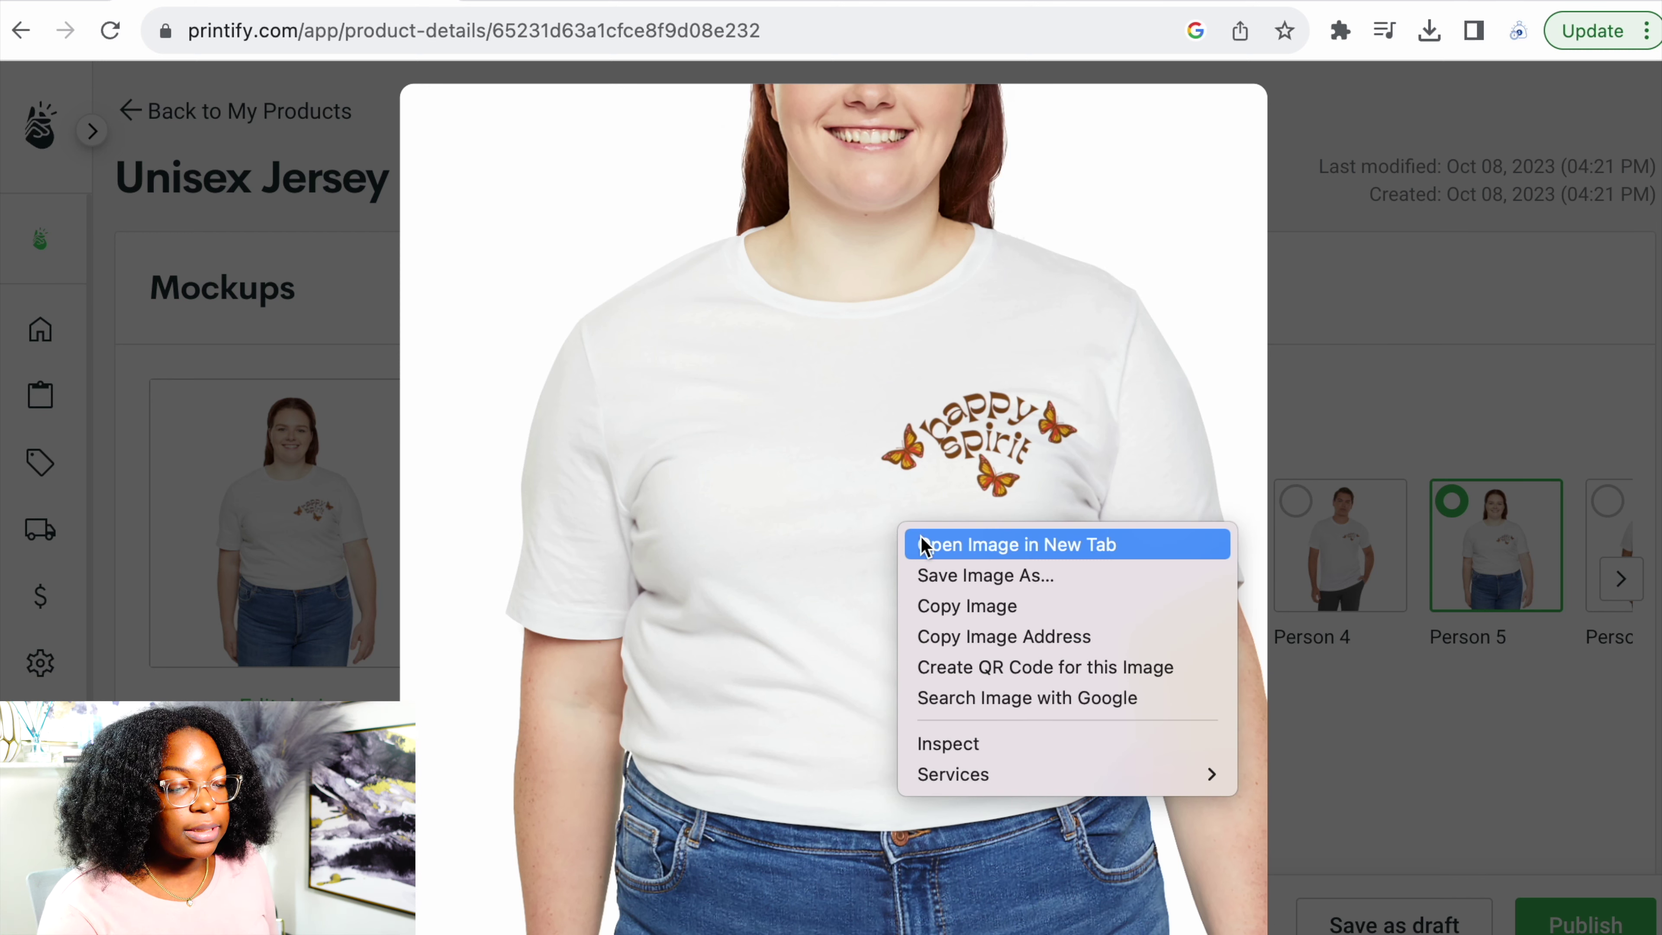
pyautogui.click(1007, 578)
pyautogui.write('model happy')
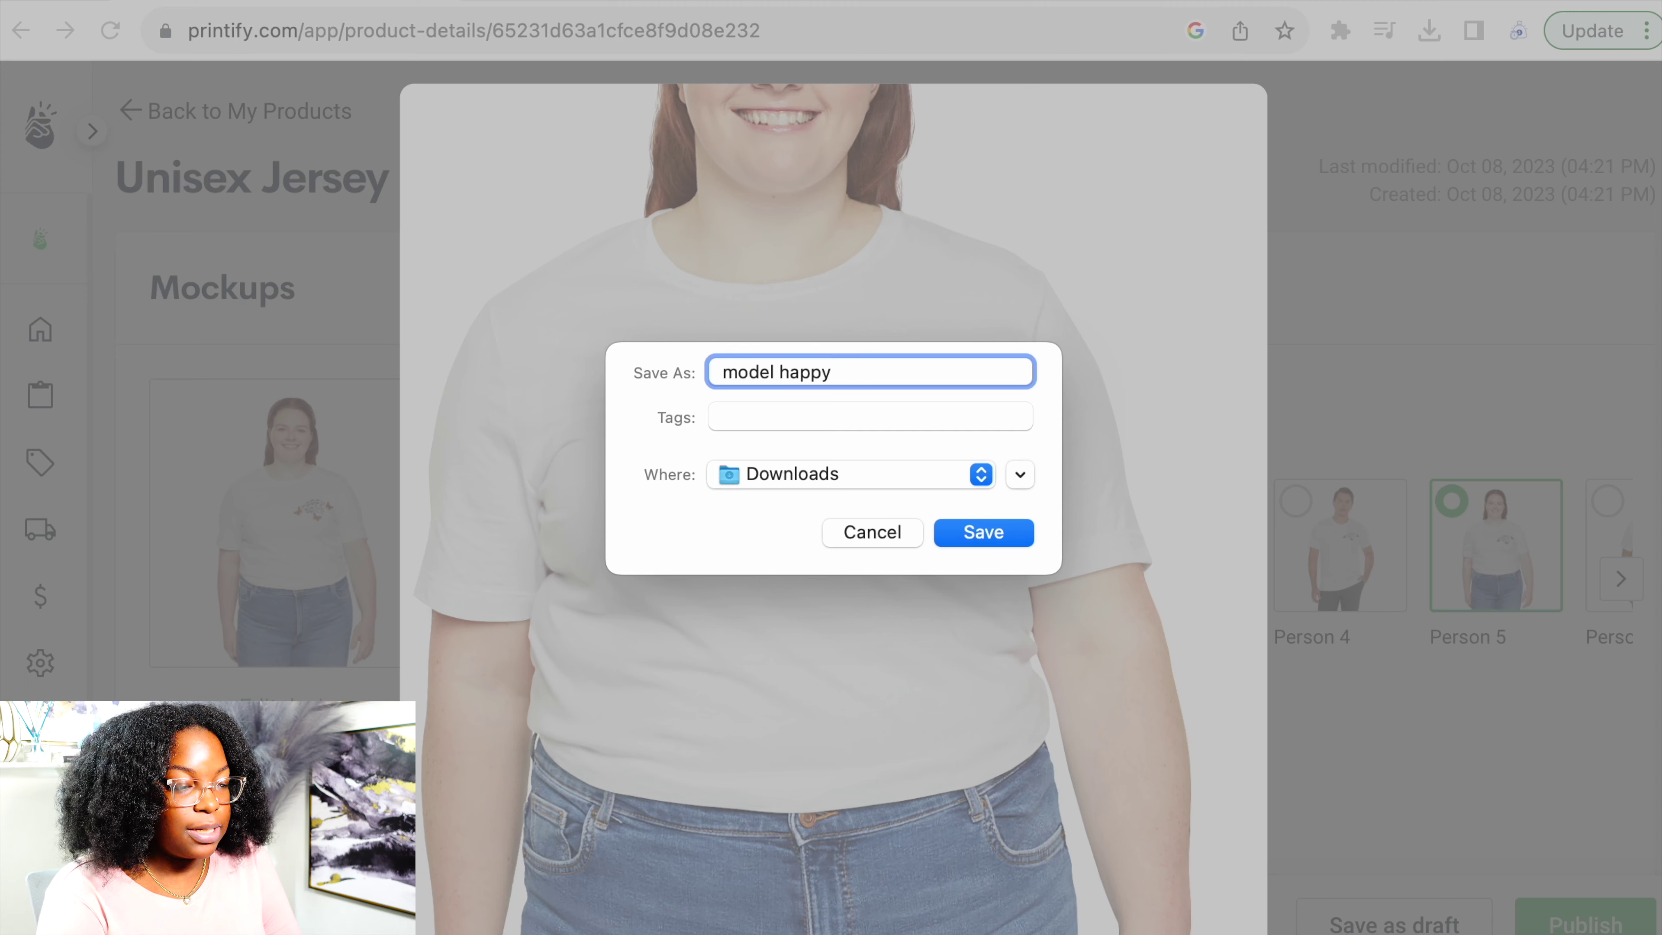
pyautogui.write(' tshi')
pyautogui.press('BackSpace')
pyautogui.write('shirt')
pyautogui.click(725, 372)
pyautogui.write('plus size')
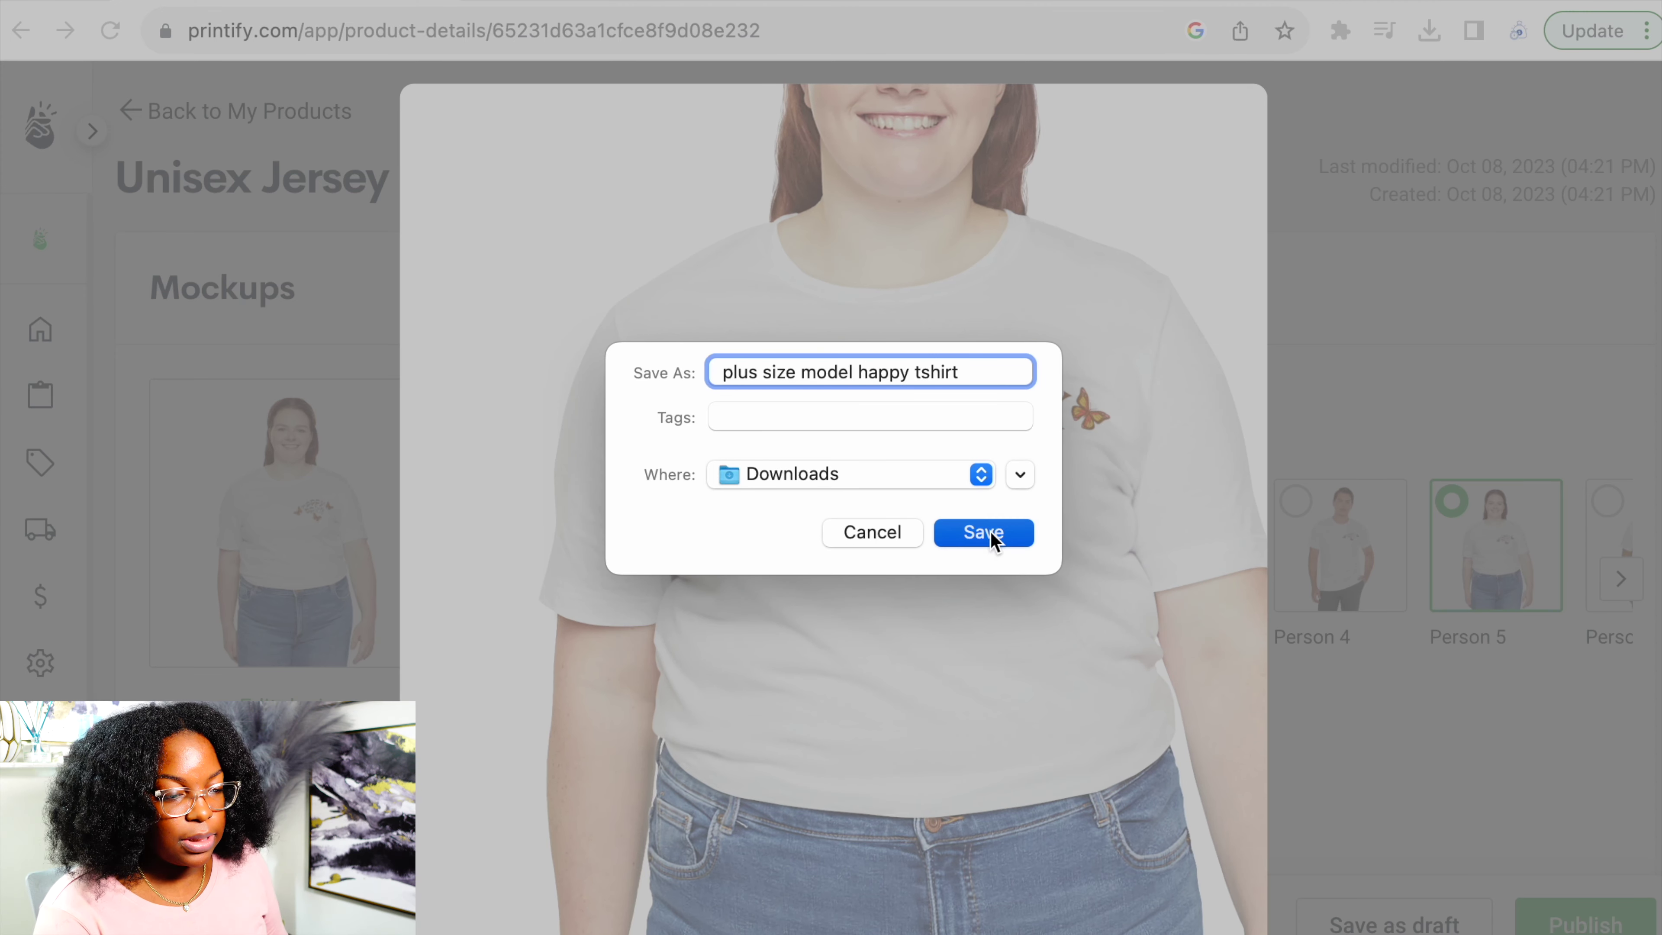
pyautogui.click(987, 533)
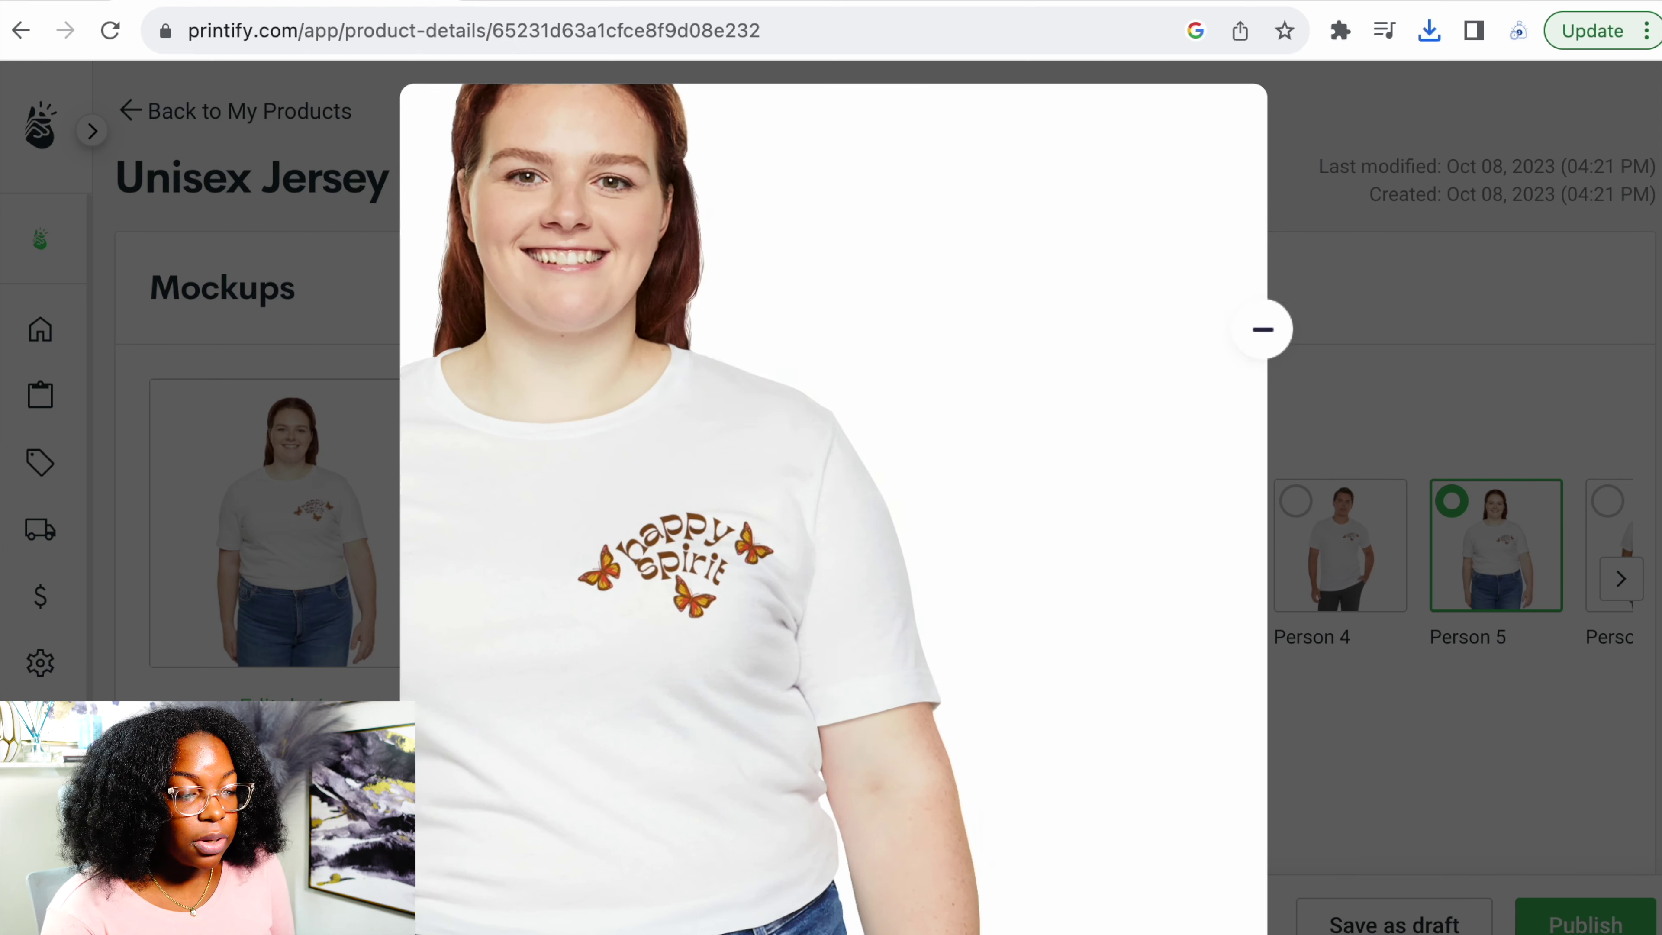
# - Replace the product title with 'Happy Spirit Tshirt'
pyautogui.click(1311, 317)
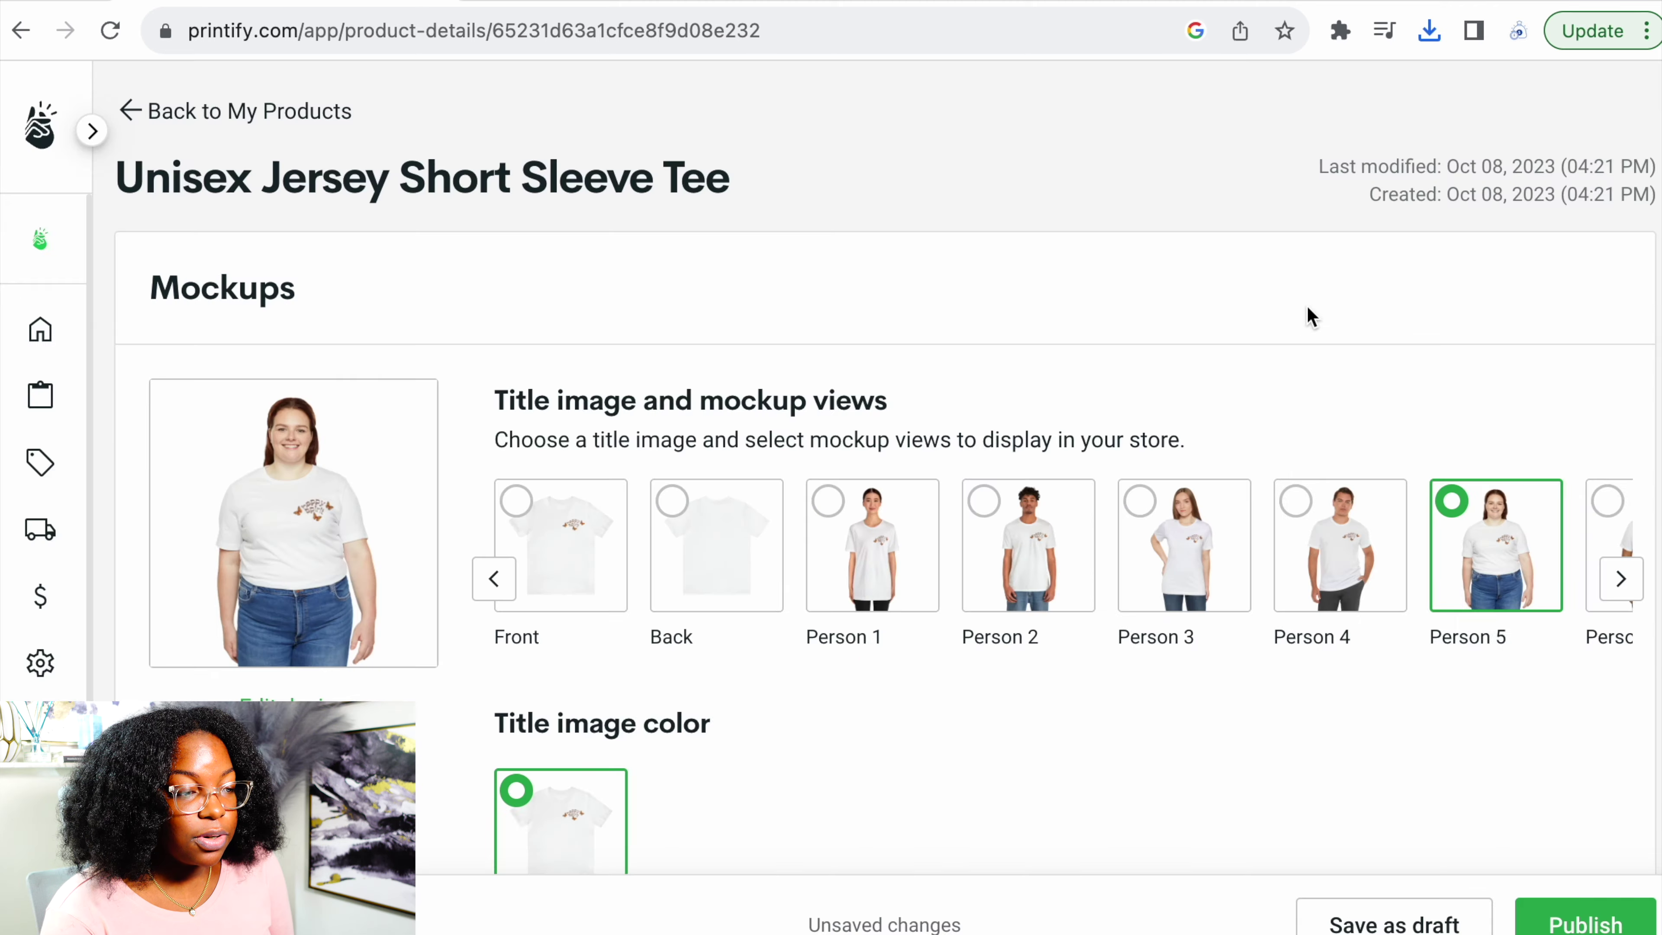
pyautogui.scroll(-15, 1182, 335)
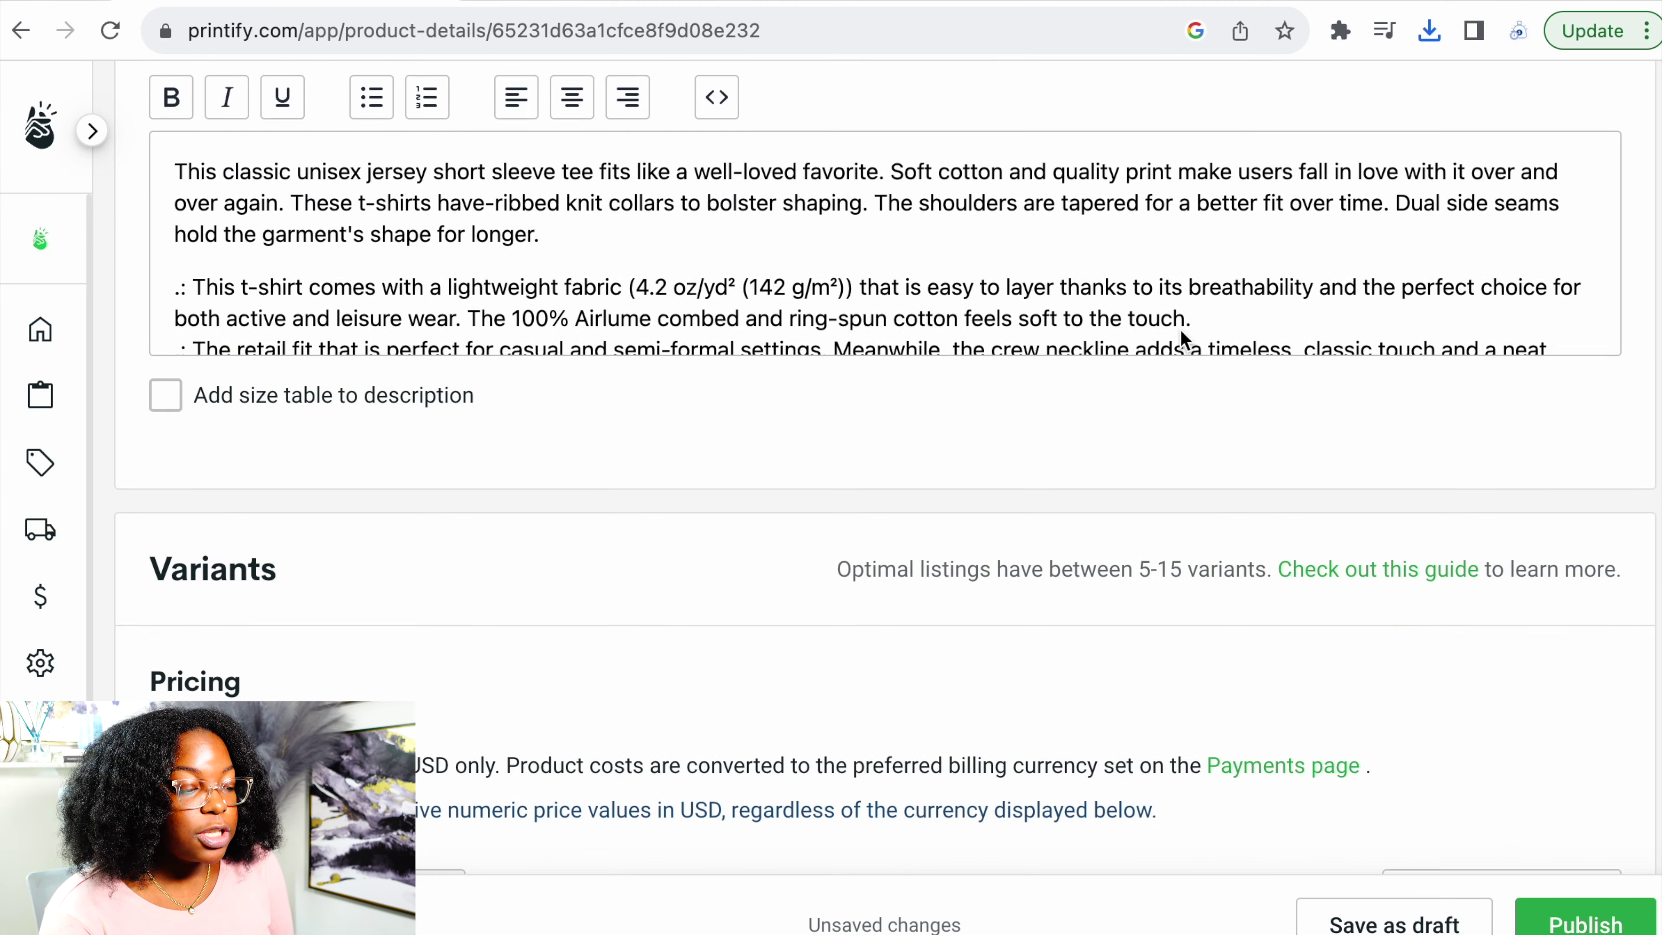
pyautogui.scroll(5, 988, 254)
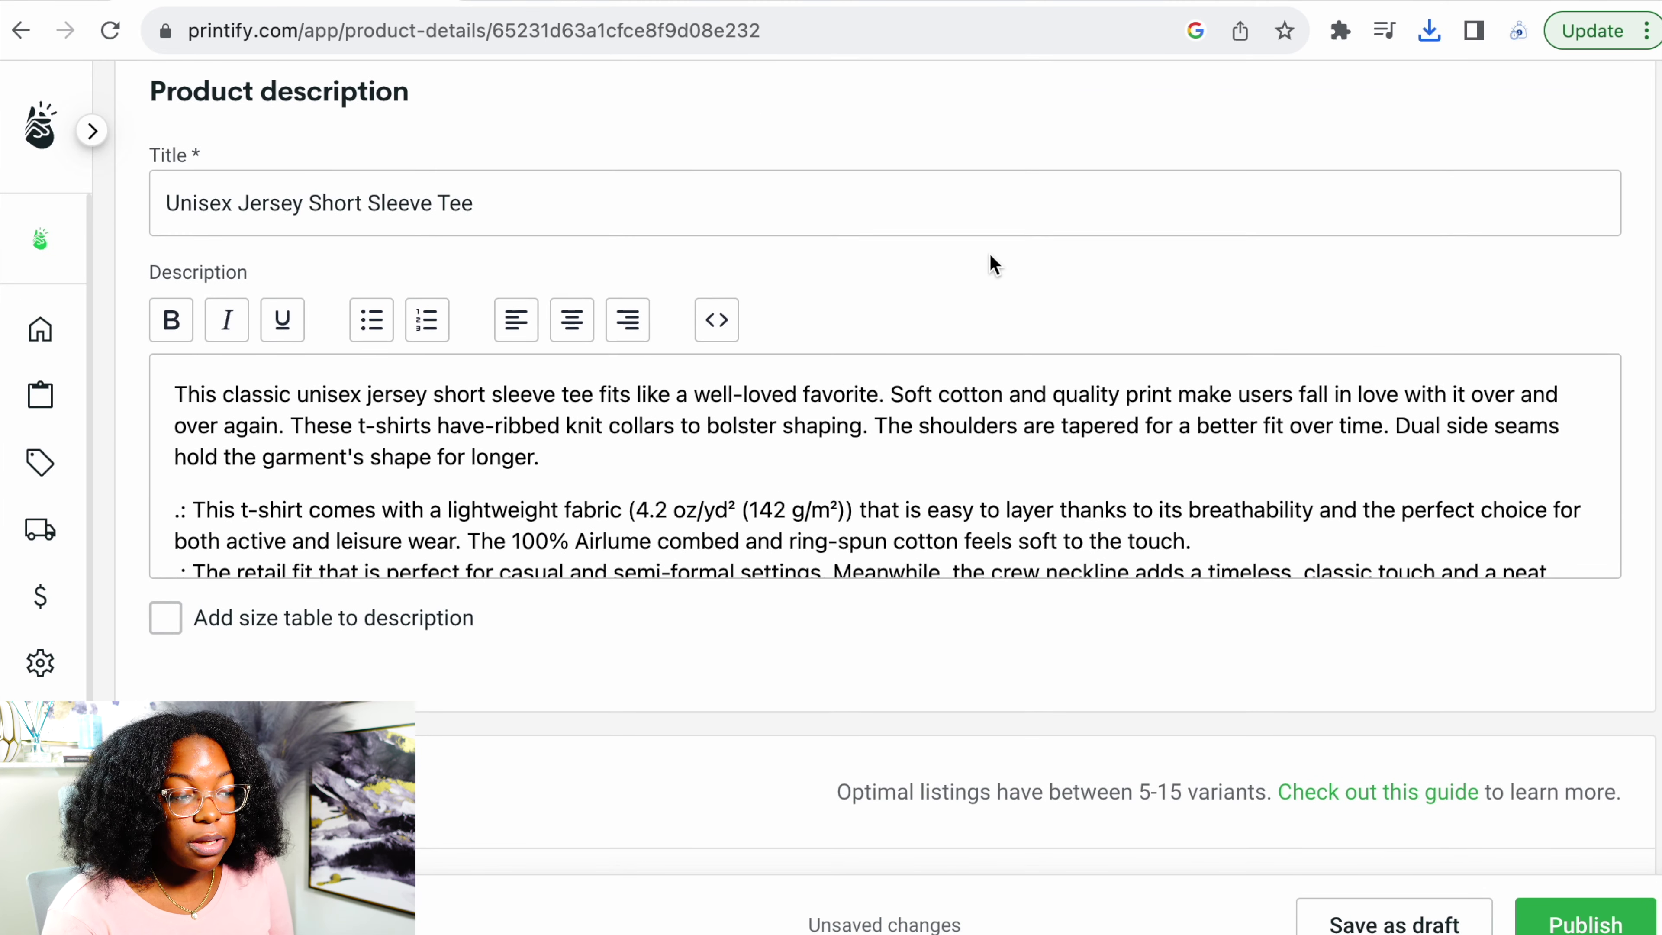
pyautogui.moveTo(503, 201); pyautogui.dragTo(157, 203)
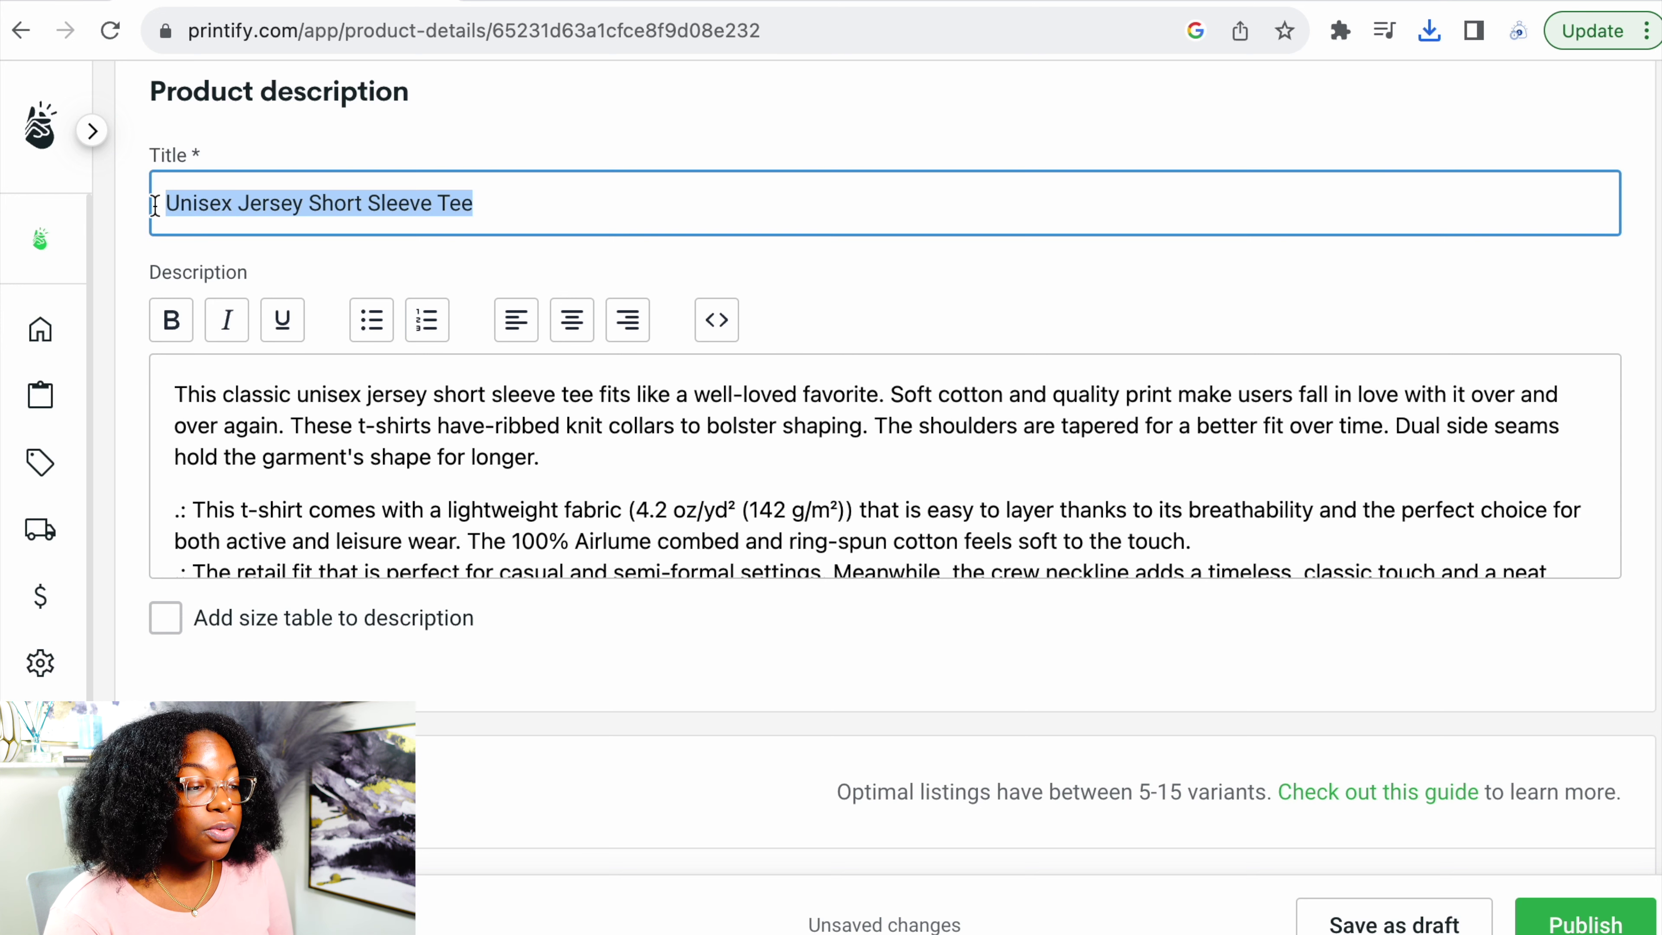
pyautogui.press('BackSpace')
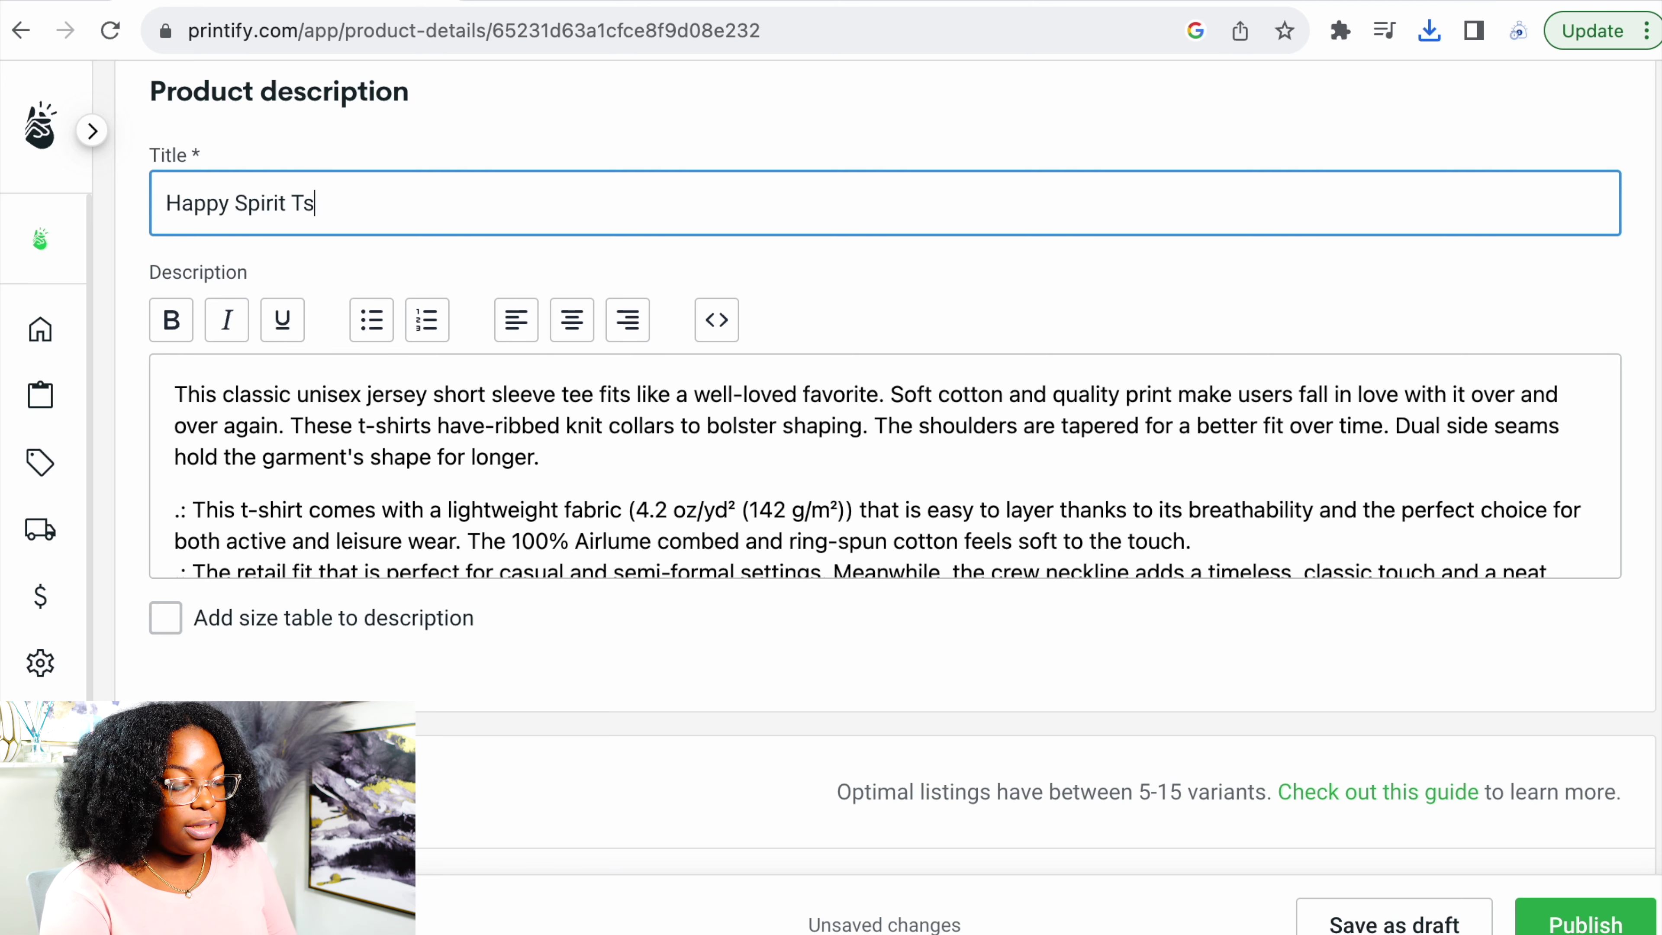
pyautogui.write('t')
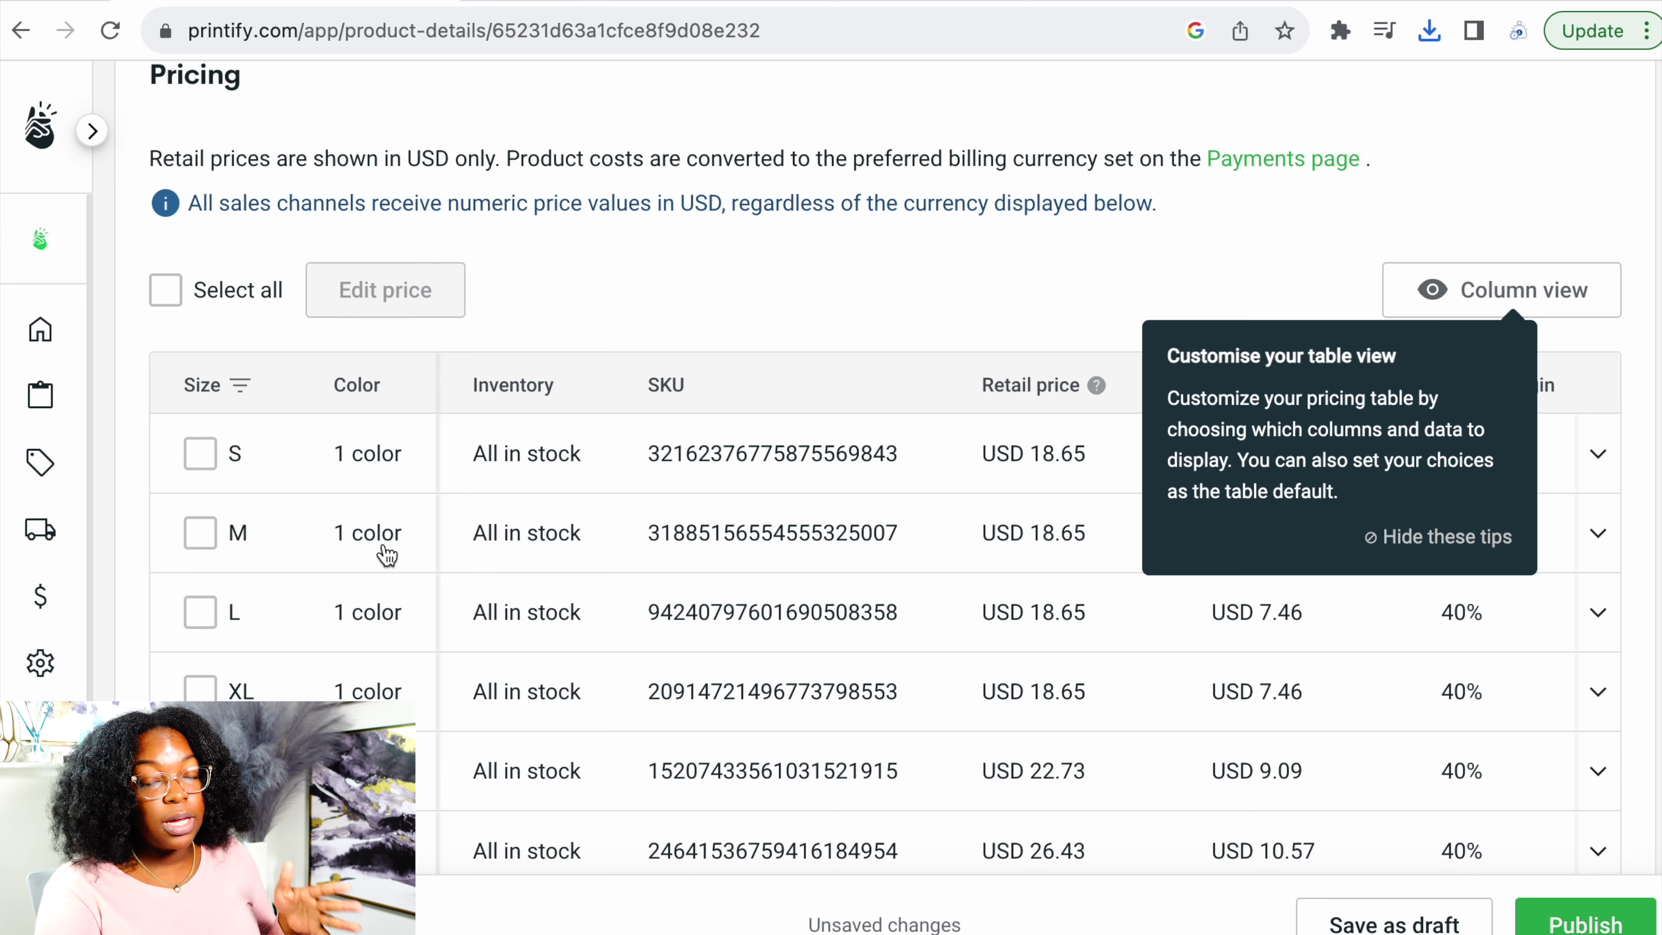
# - Review the Pricing table for the tee's size variants
pyautogui.scroll(-3, 383, 556)
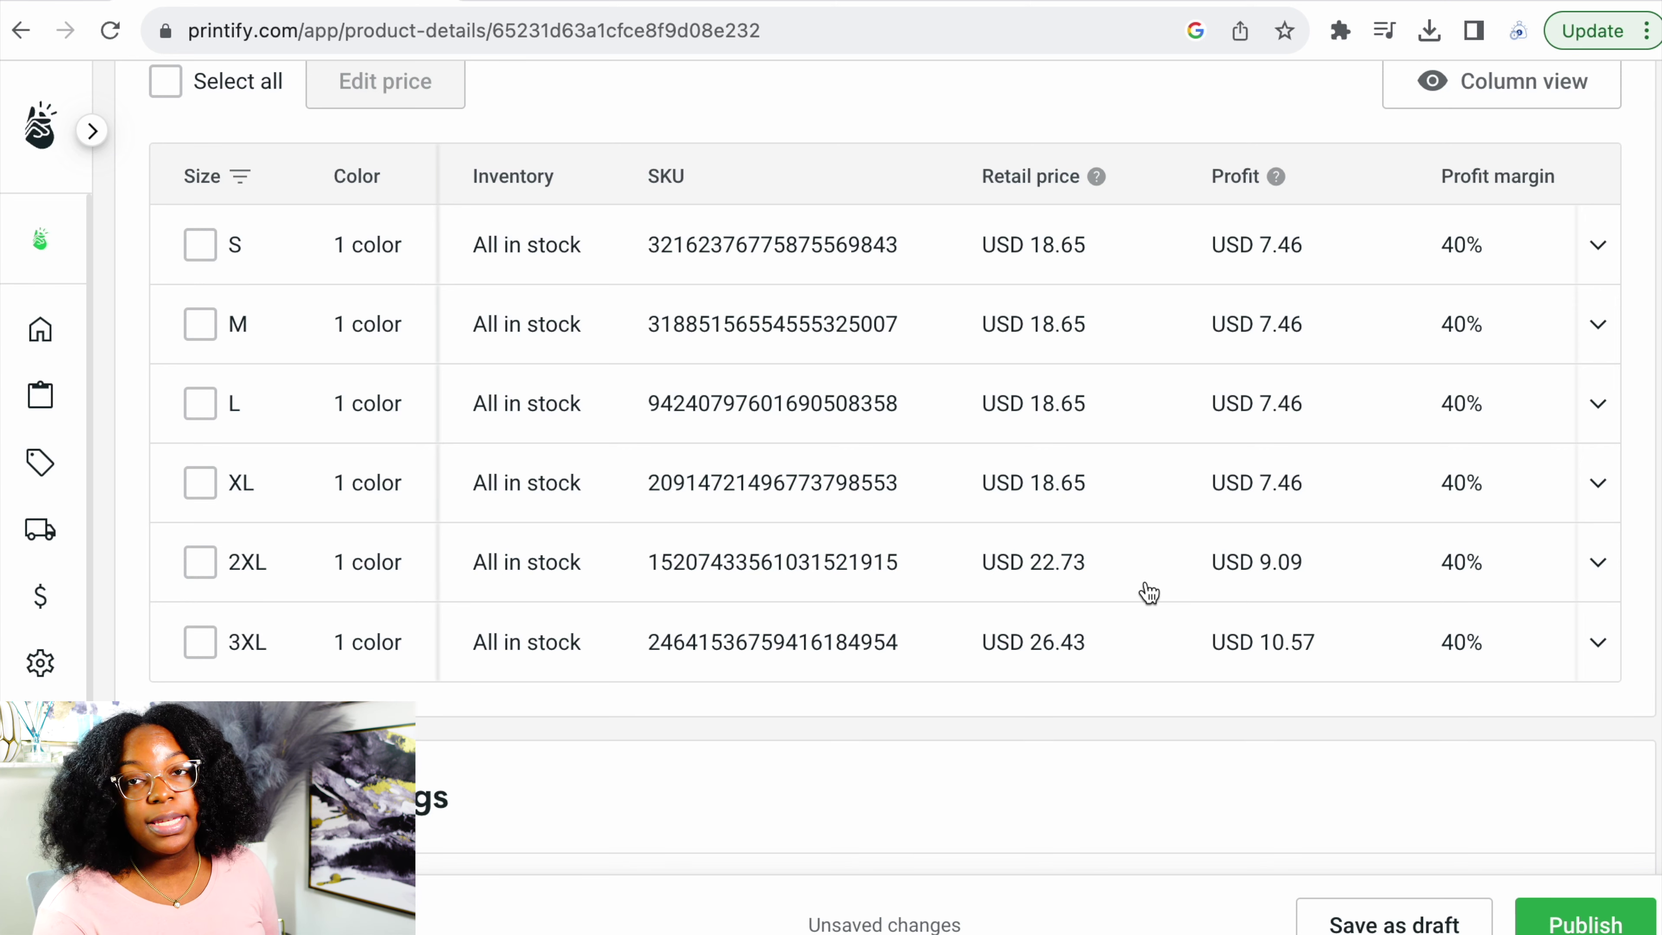
pyautogui.hscroll(10, 1149, 593)
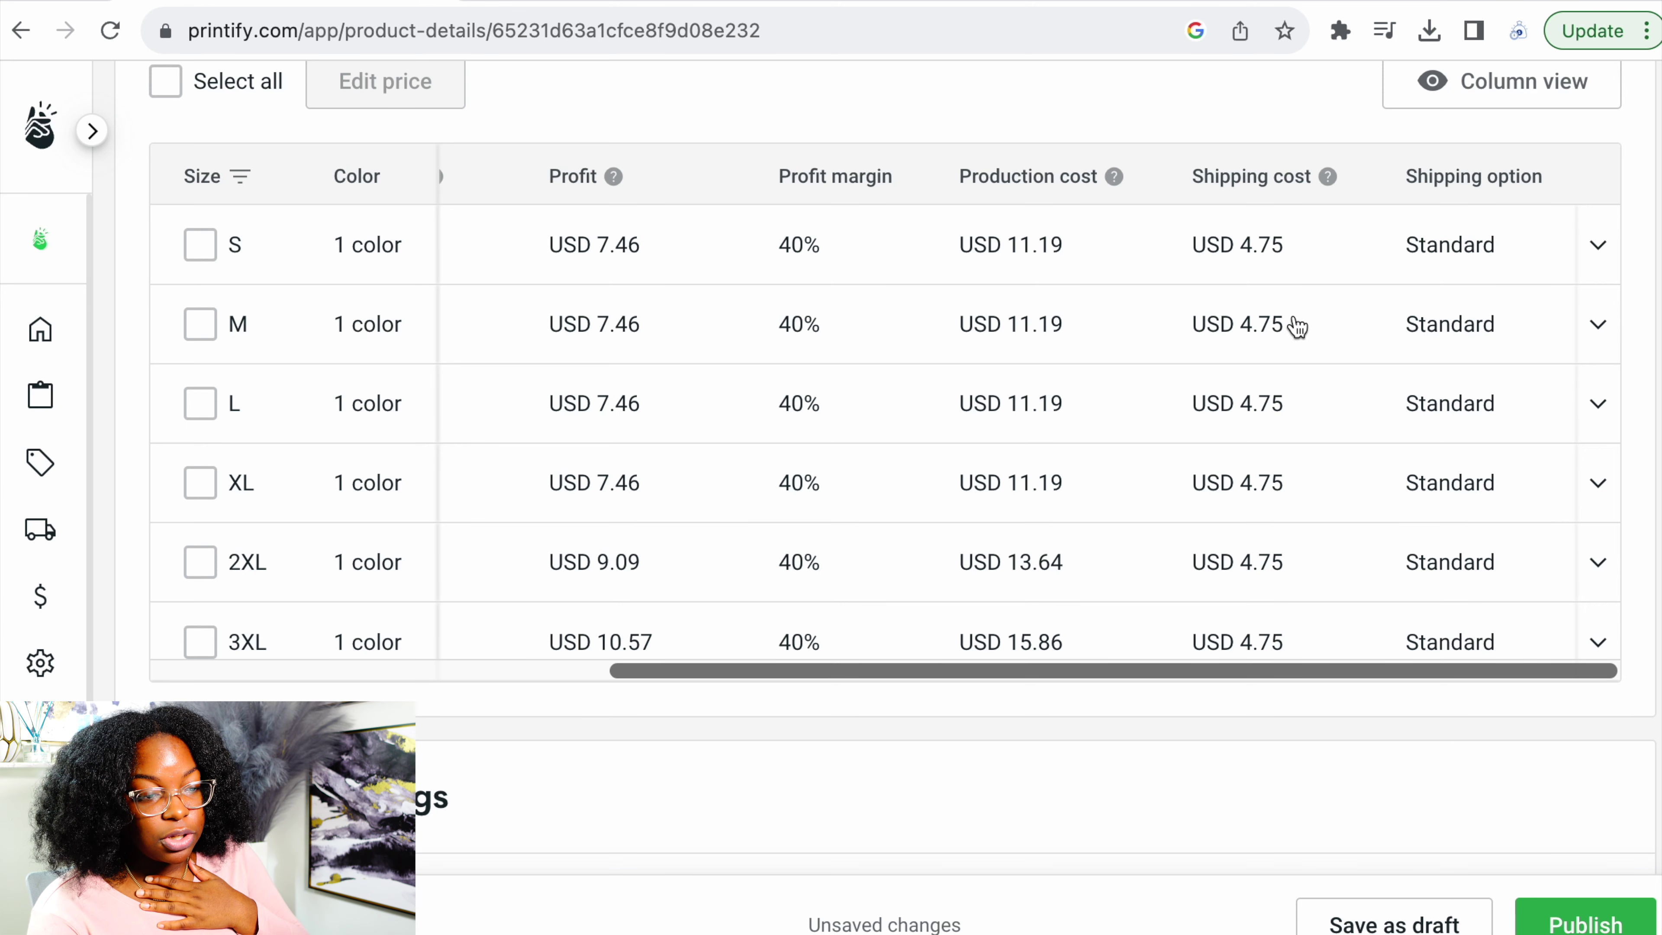
pyautogui.hscroll(-10, 1295, 326)
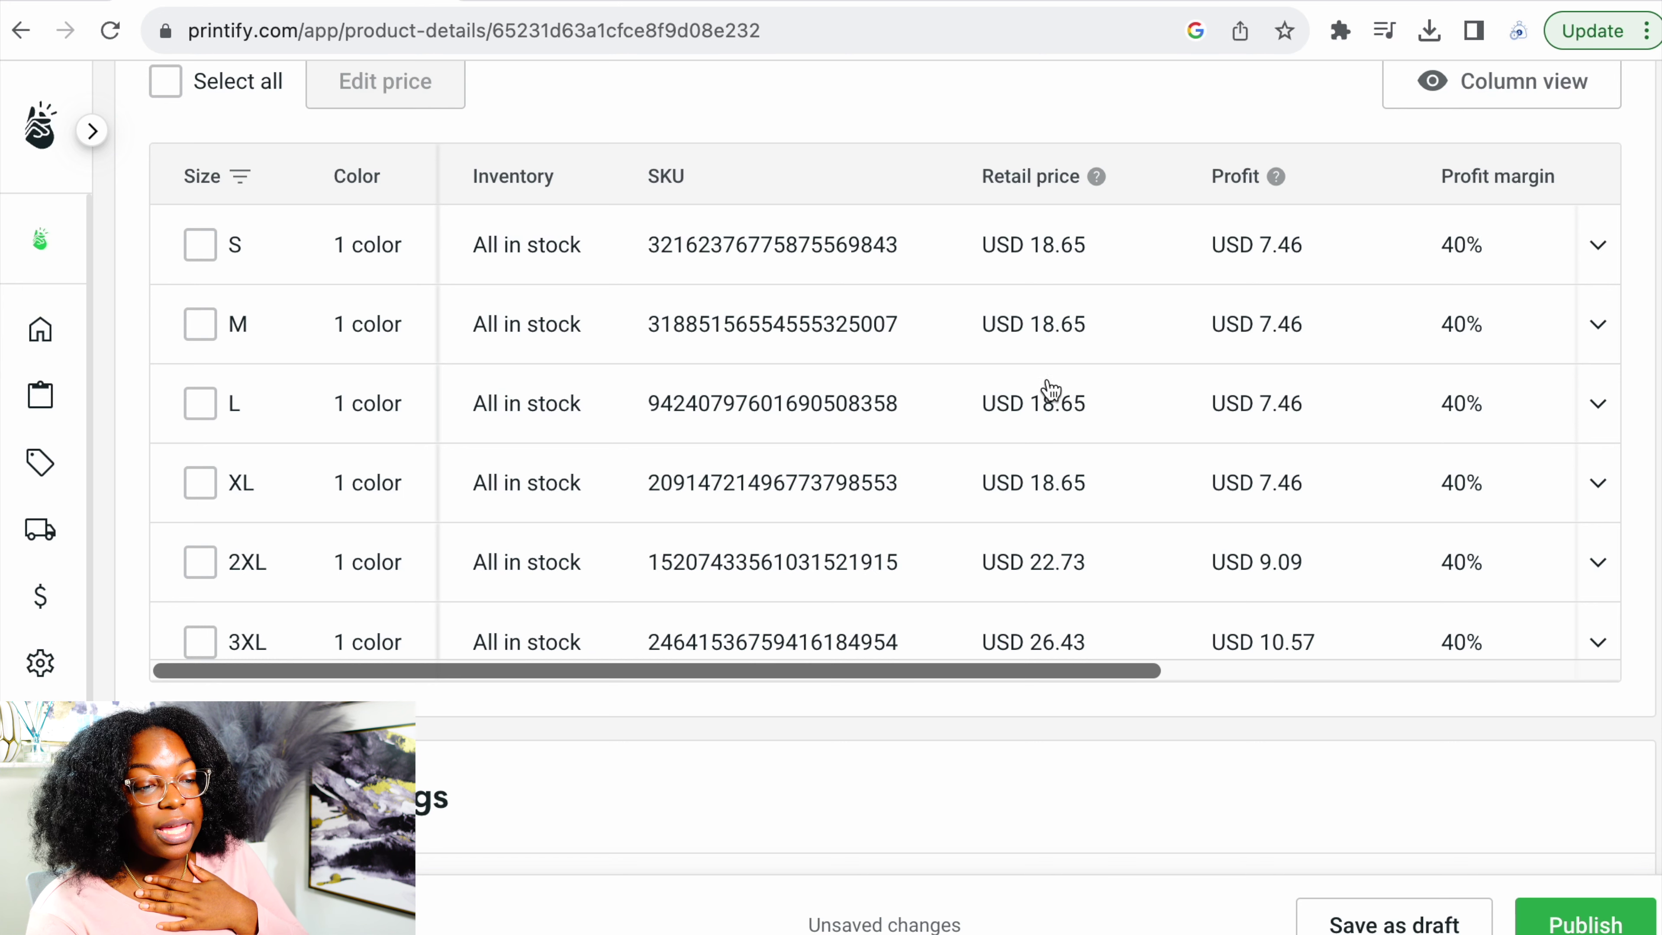
pyautogui.moveTo(1073, 426)
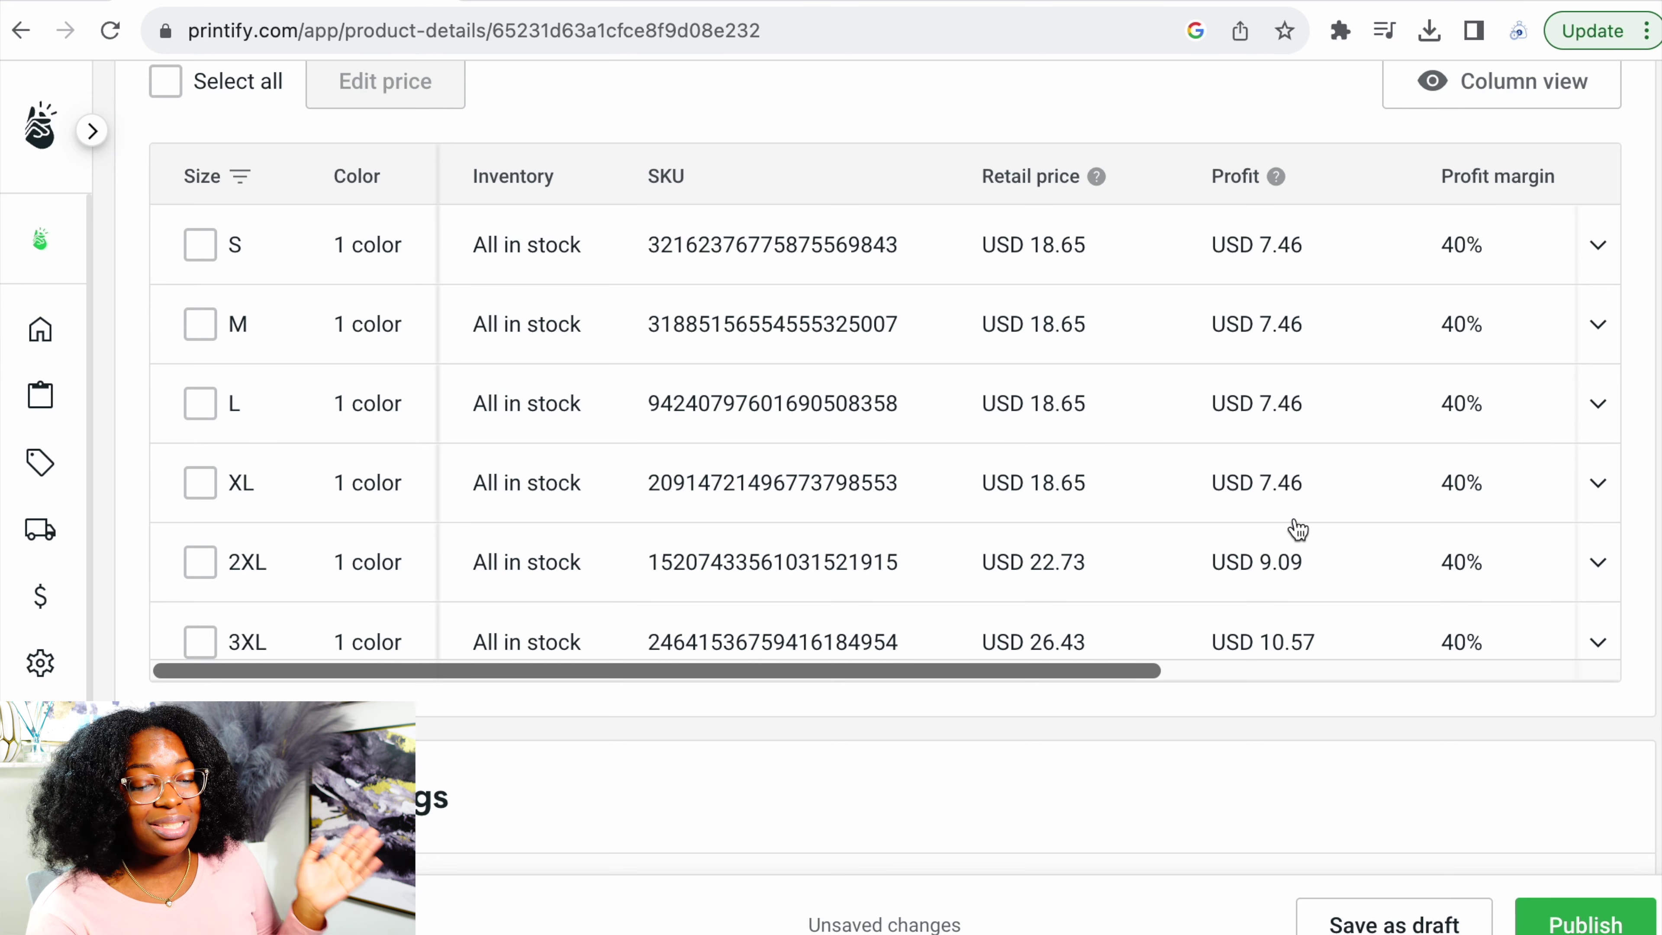
pyautogui.hscroll(2, 1291, 527)
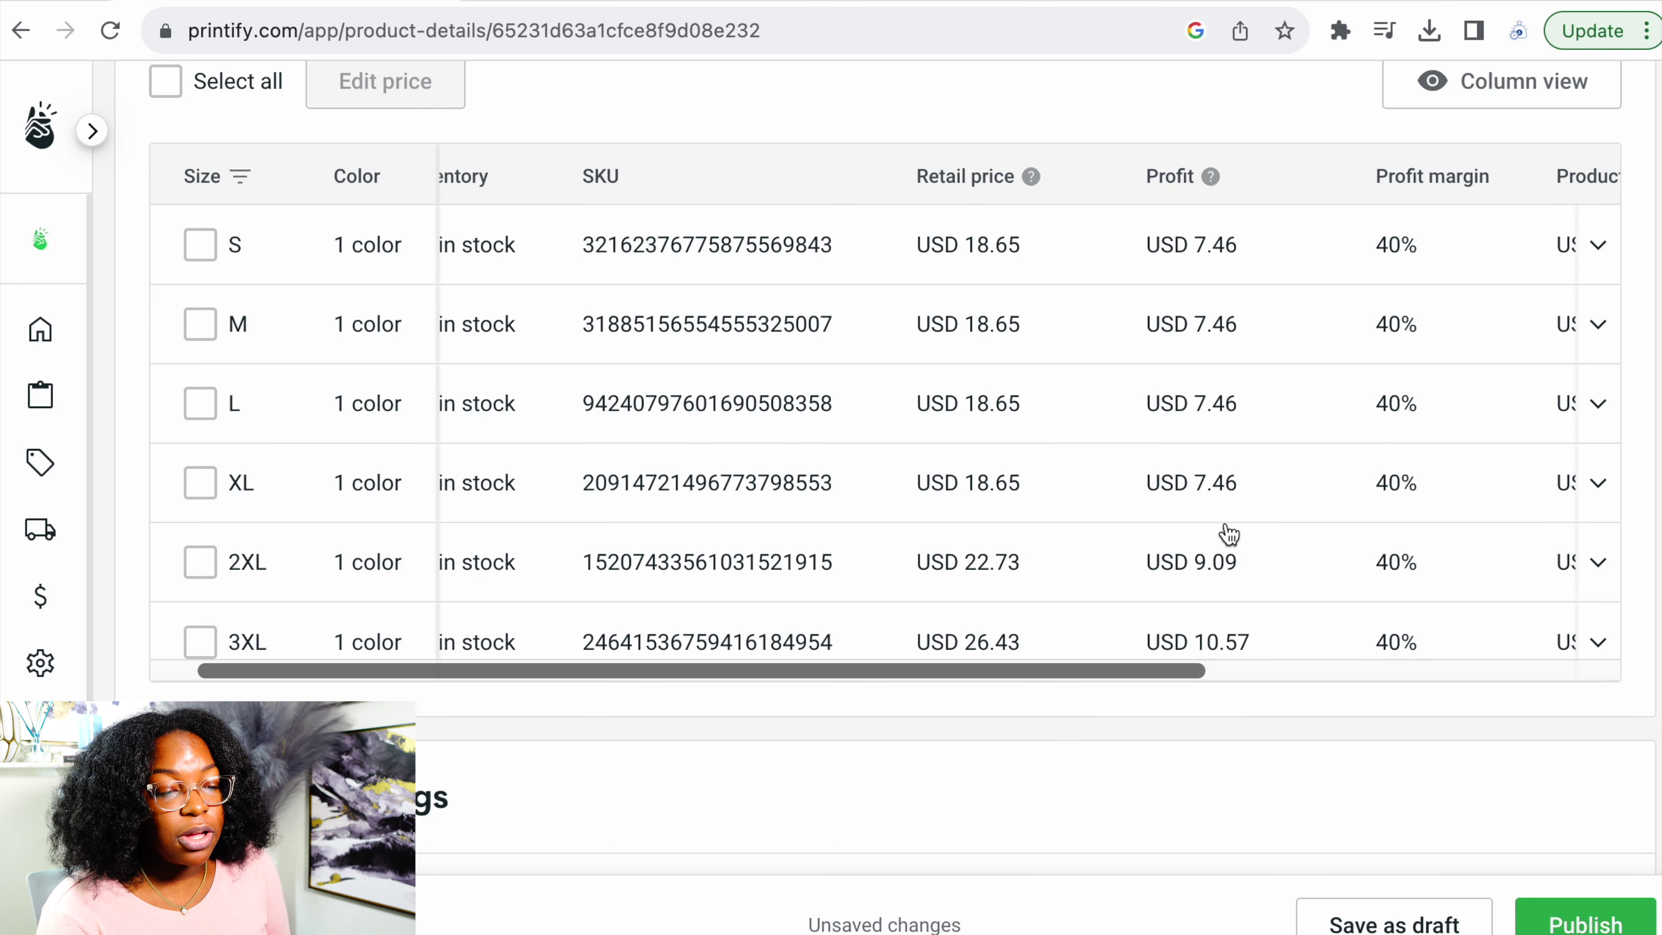
pyautogui.hscroll(8, 1225, 538)
pyautogui.hscroll(-9, 1227, 543)
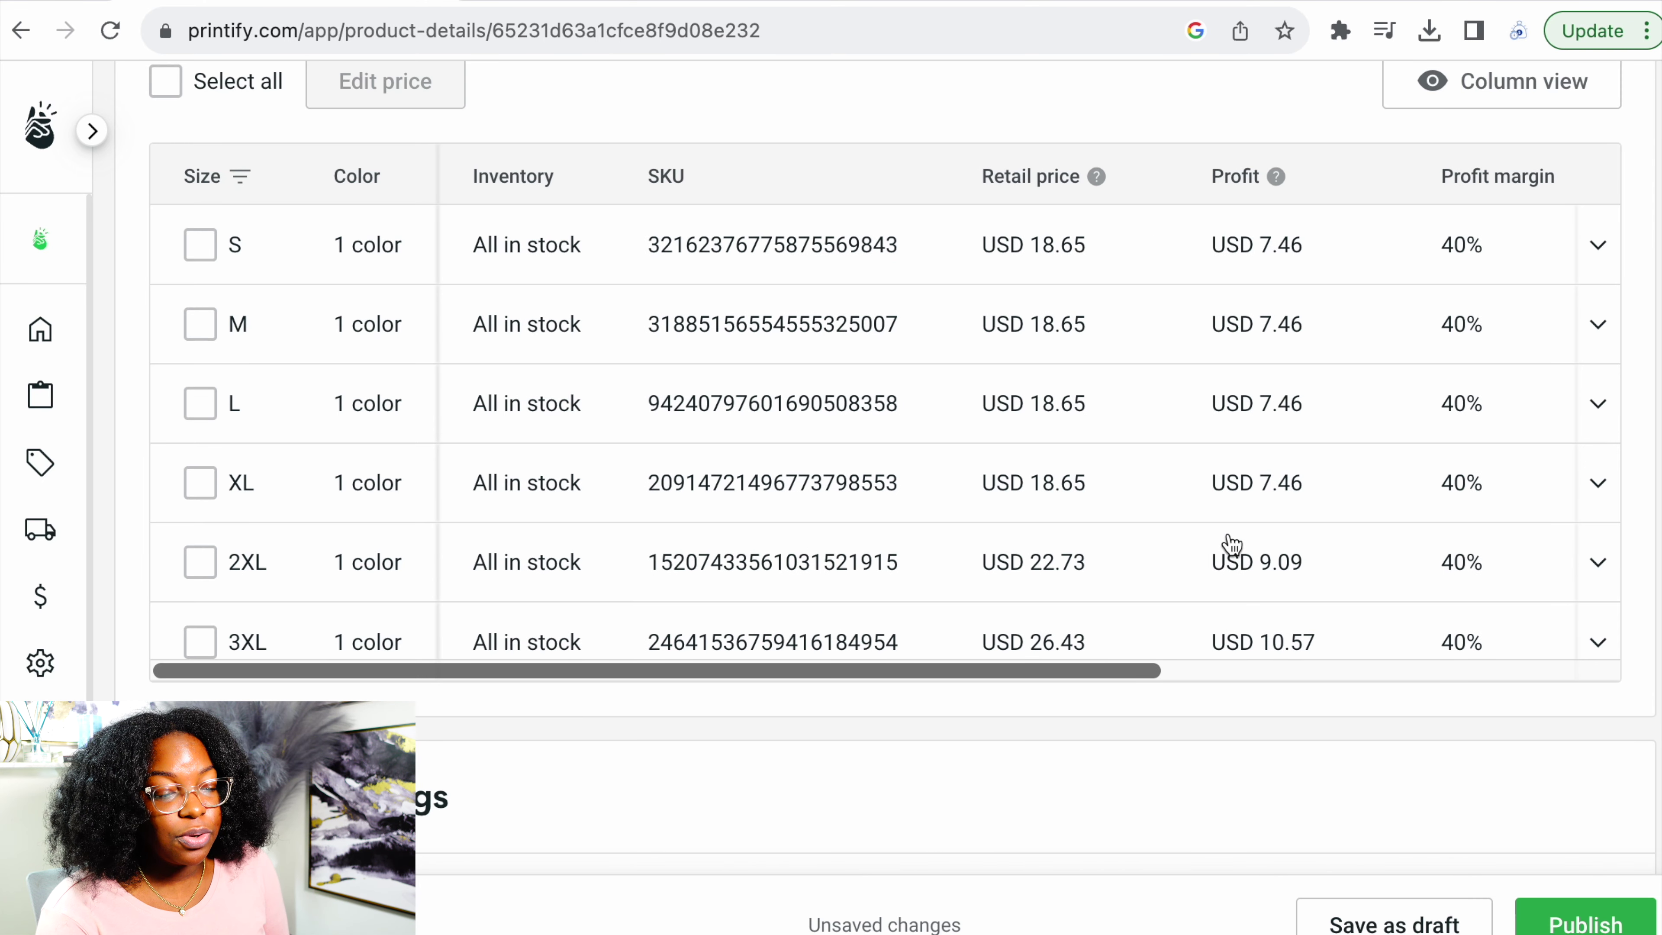
# - Tick the S, M, L and XL size variants and publish the tee to the Pop-Up store
pyautogui.click(198, 247)
pyautogui.click(198, 330)
pyautogui.click(198, 416)
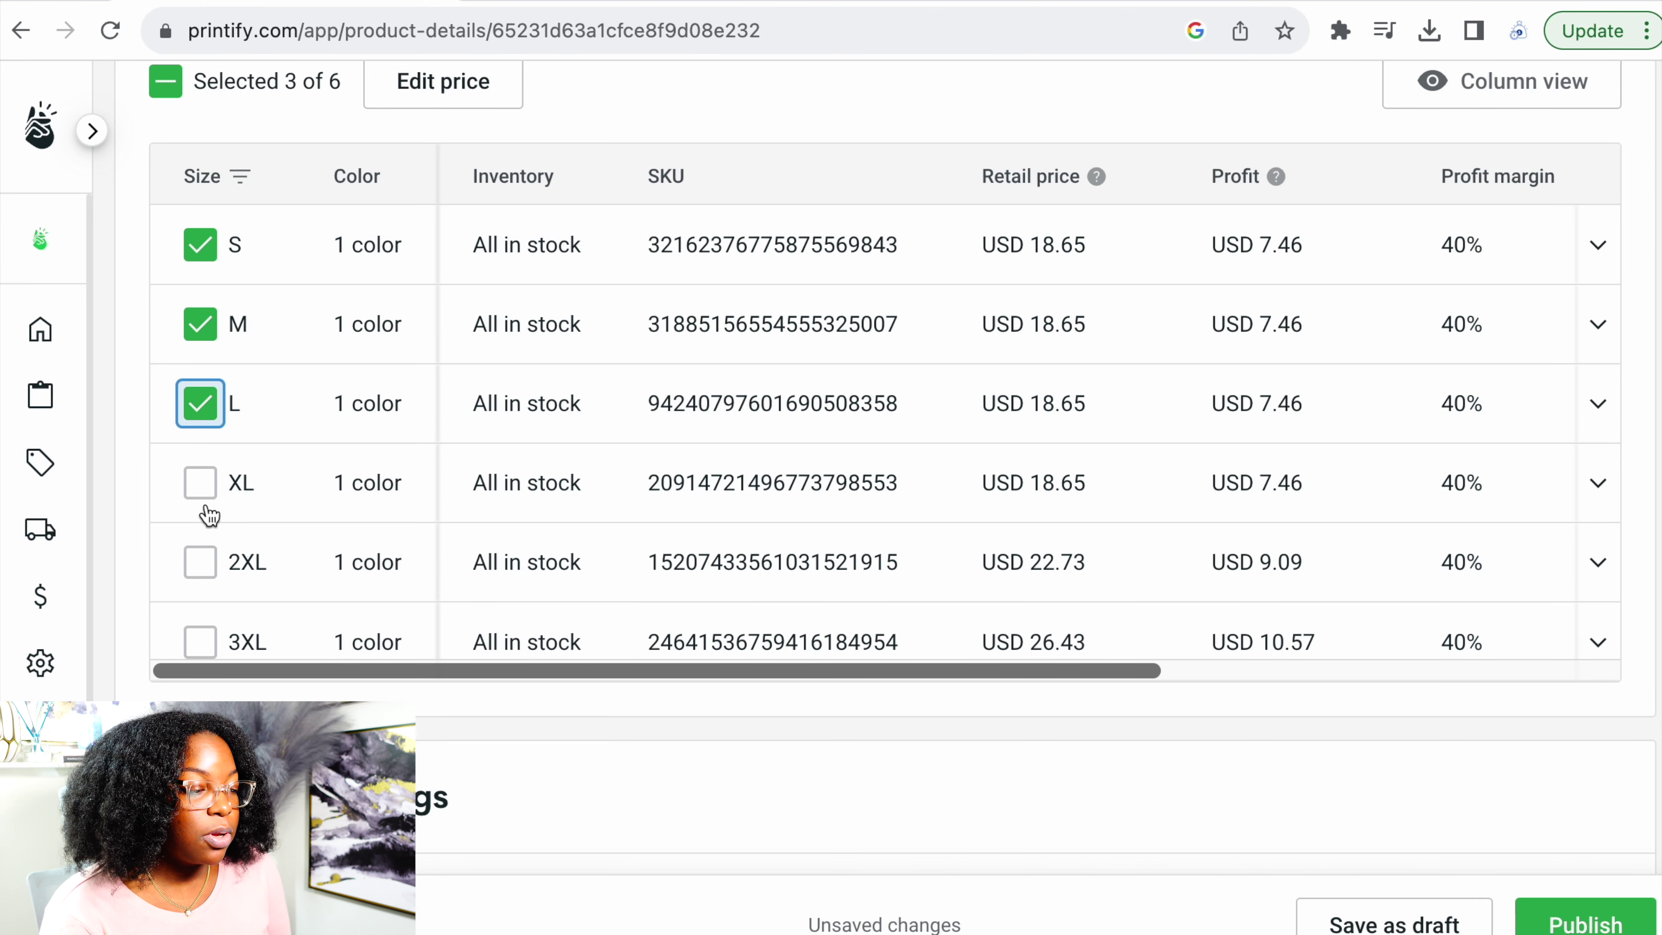
pyautogui.click(201, 484)
pyautogui.scroll(-6, 687, 816)
pyautogui.scroll(15, 687, 817)
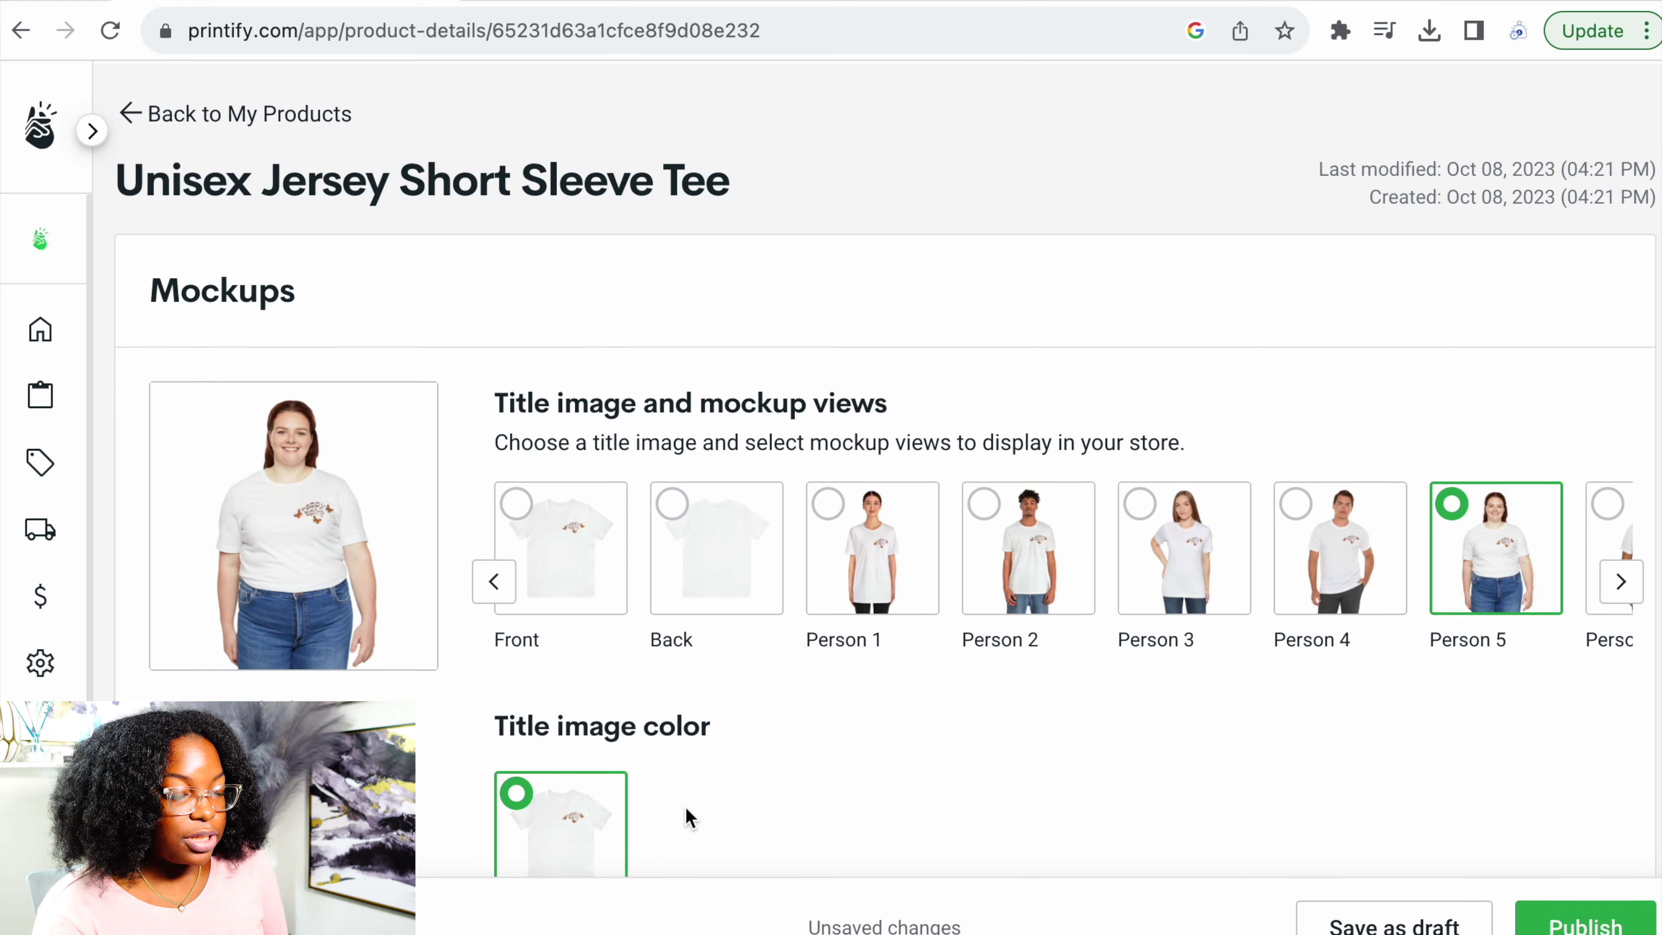
pyautogui.scroll(-15, 687, 816)
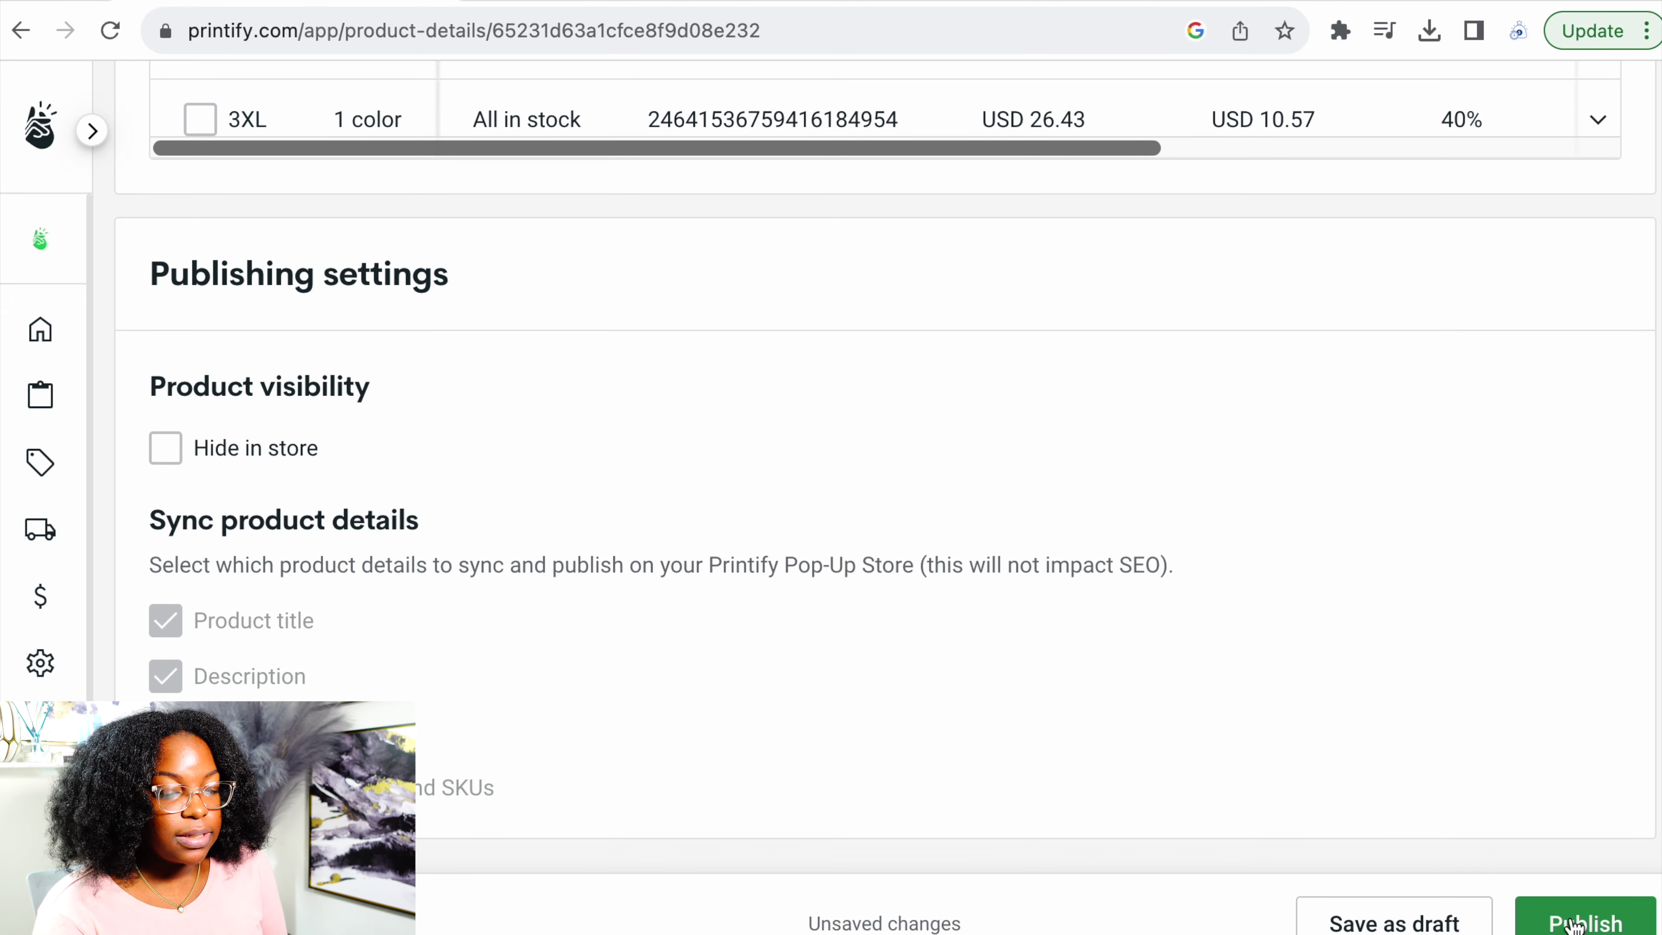
pyautogui.click(1577, 928)
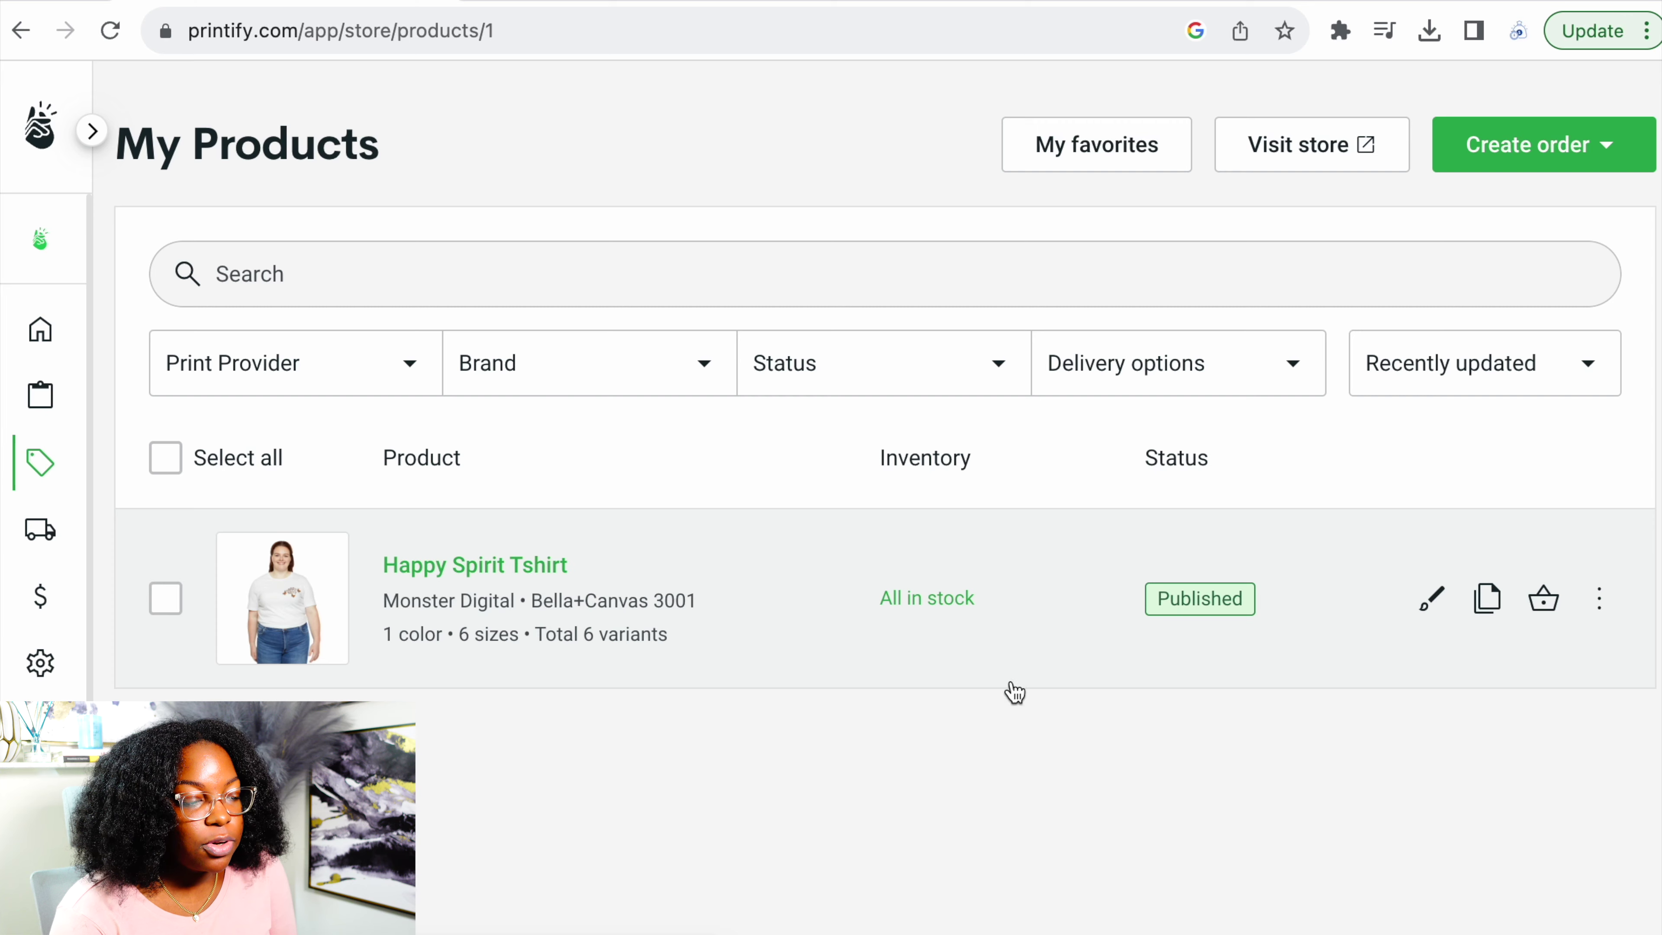
# - Visit the Elegant Tshirt Glory store, browse the Happy Spirit Tshirt photos, then return to All products
pyautogui.click(1301, 165)
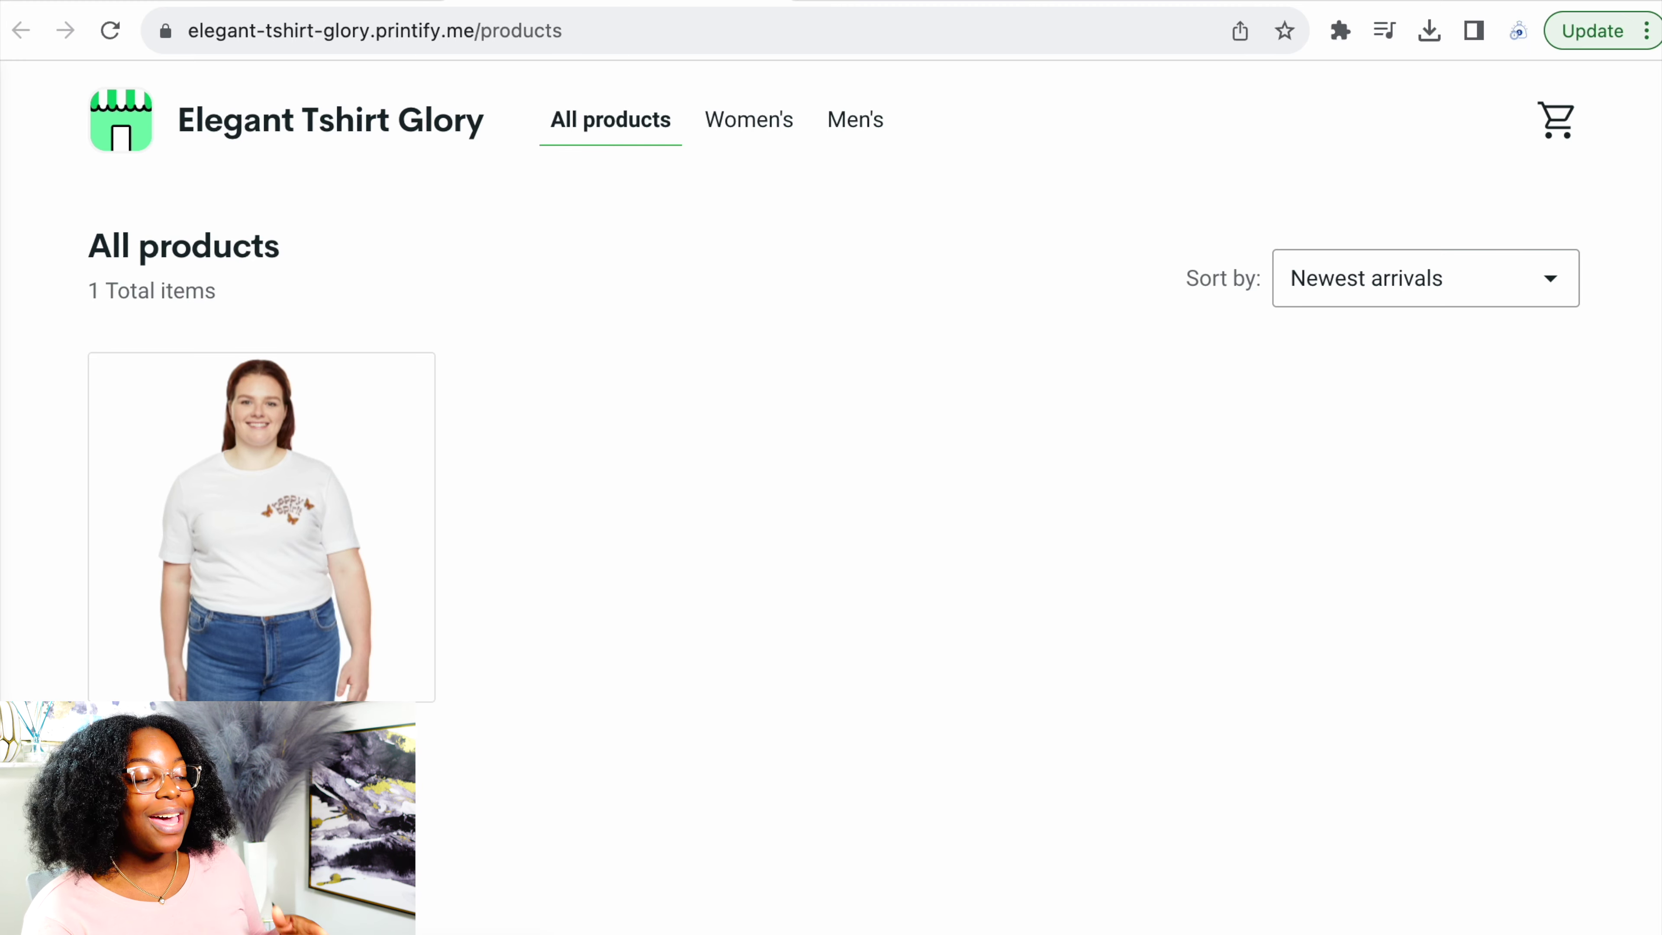
pyautogui.click(380, 602)
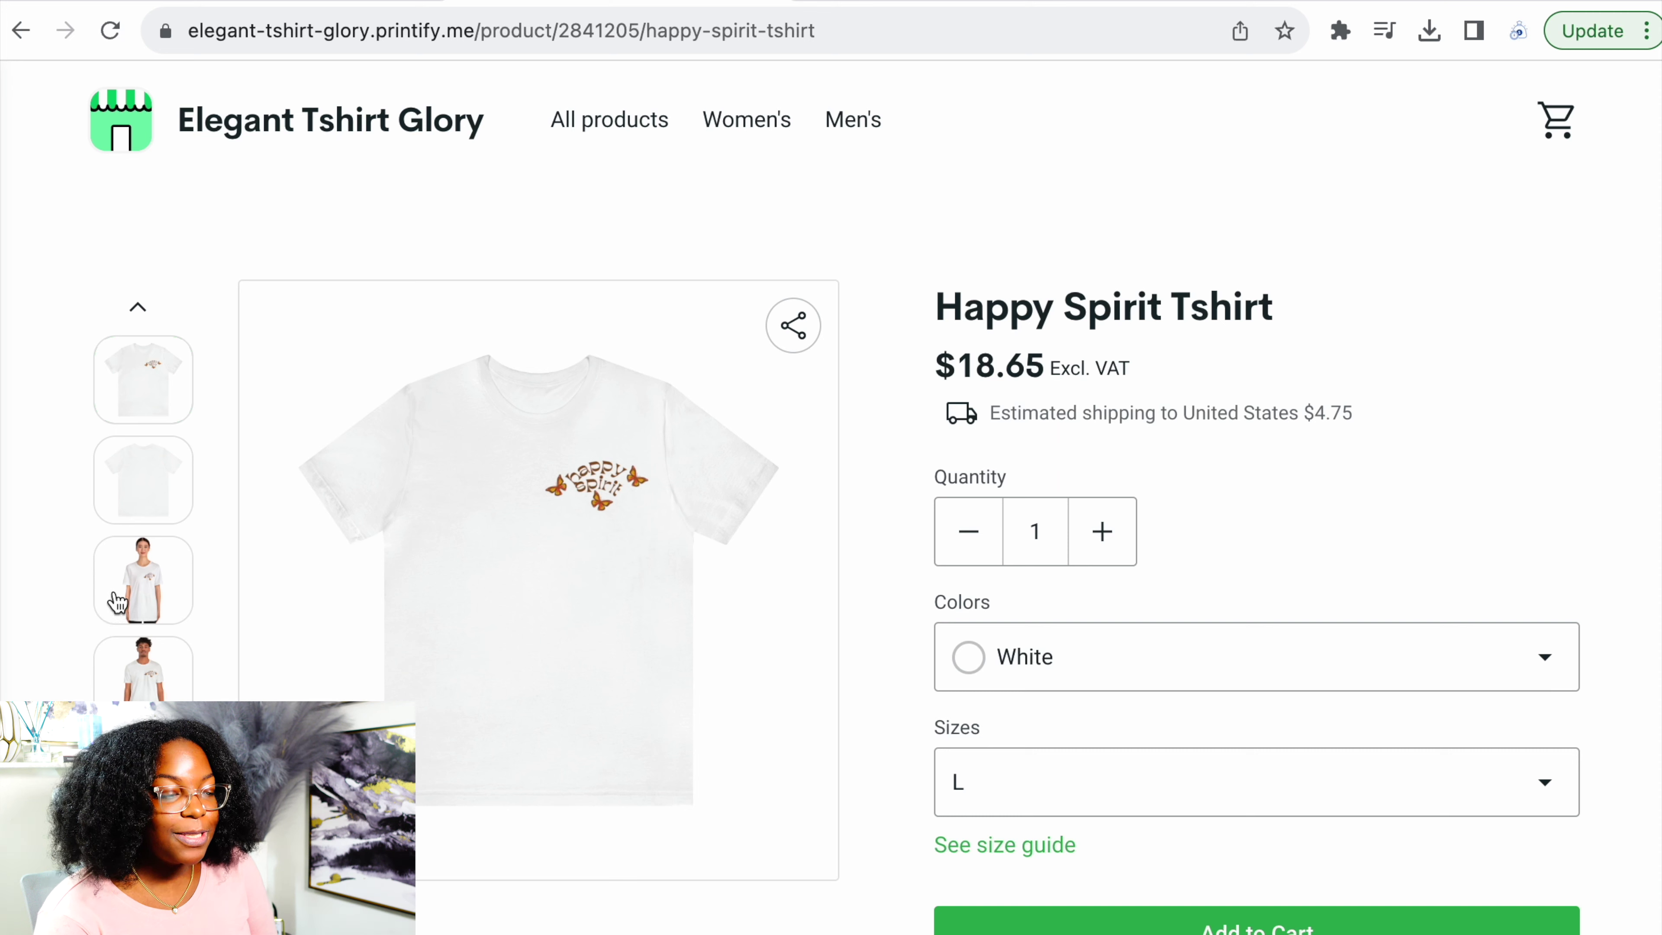
pyautogui.click(116, 601)
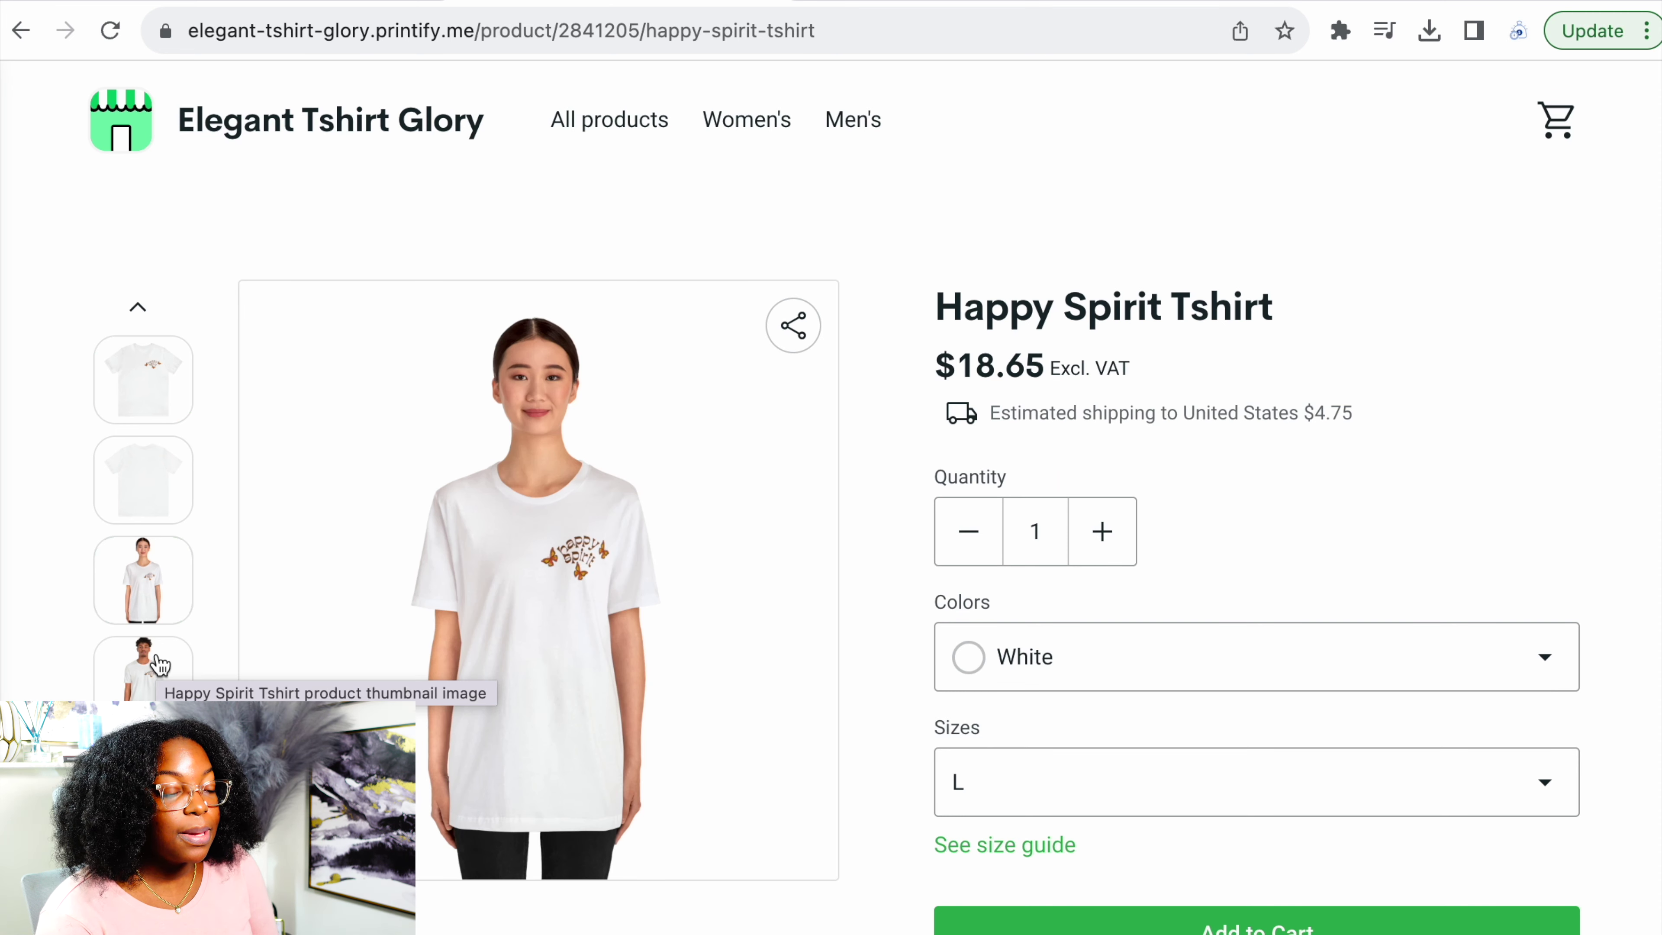
pyautogui.click(158, 664)
pyautogui.click(166, 662)
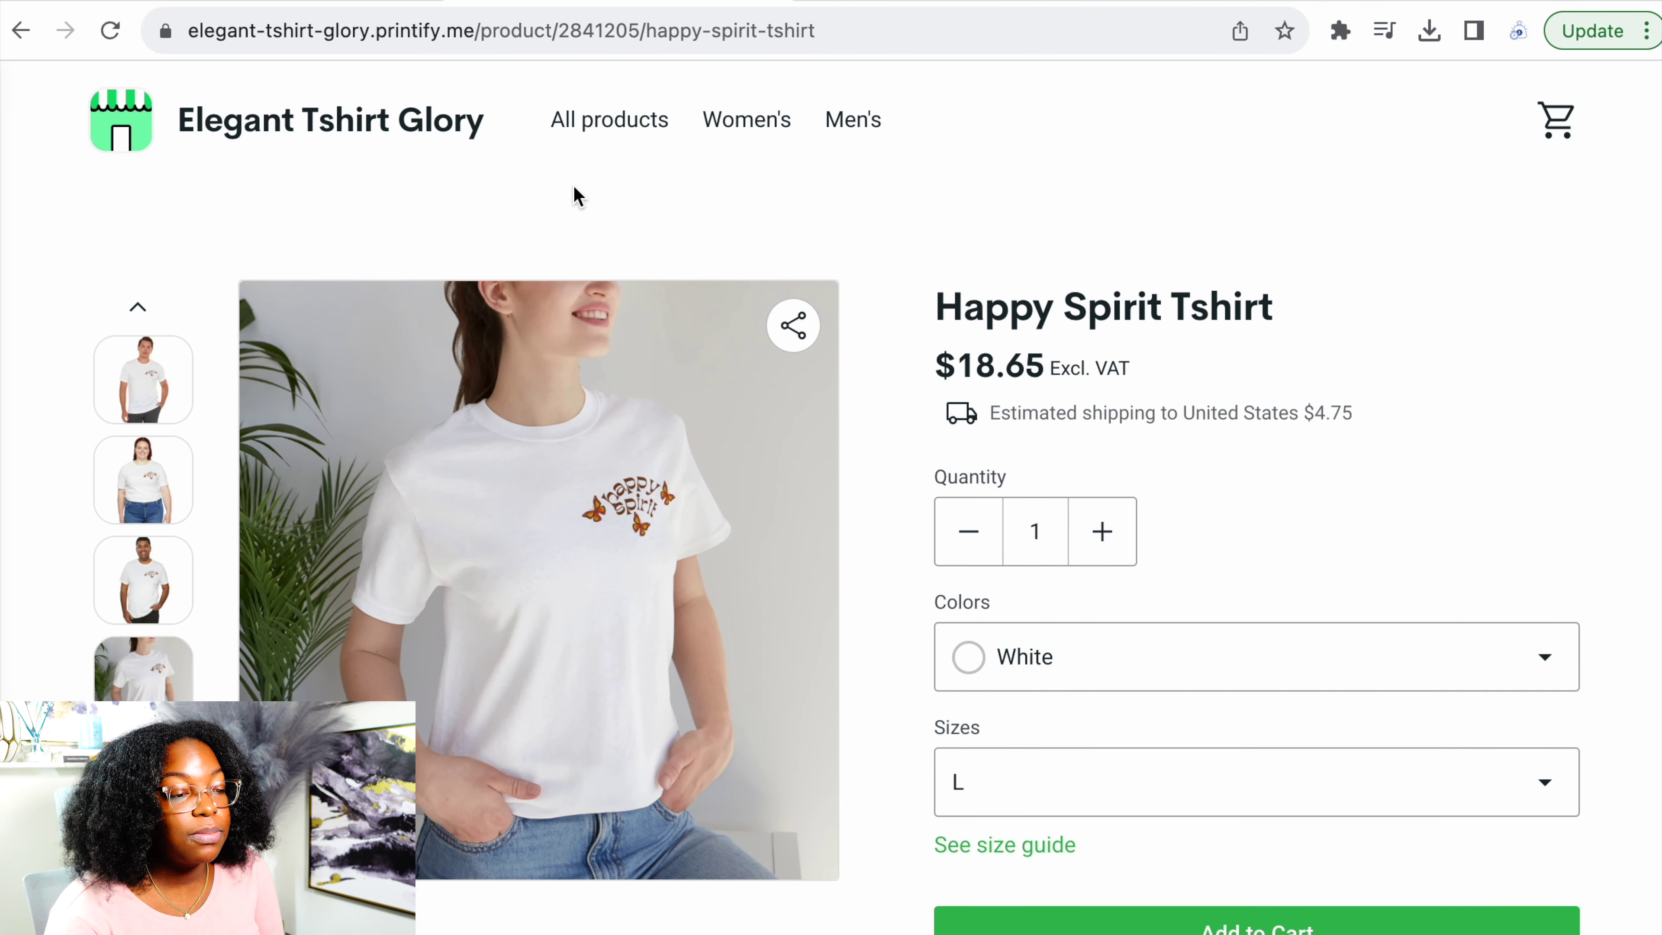
pyautogui.scroll(-3, 575, 197)
pyautogui.scroll(3, 576, 196)
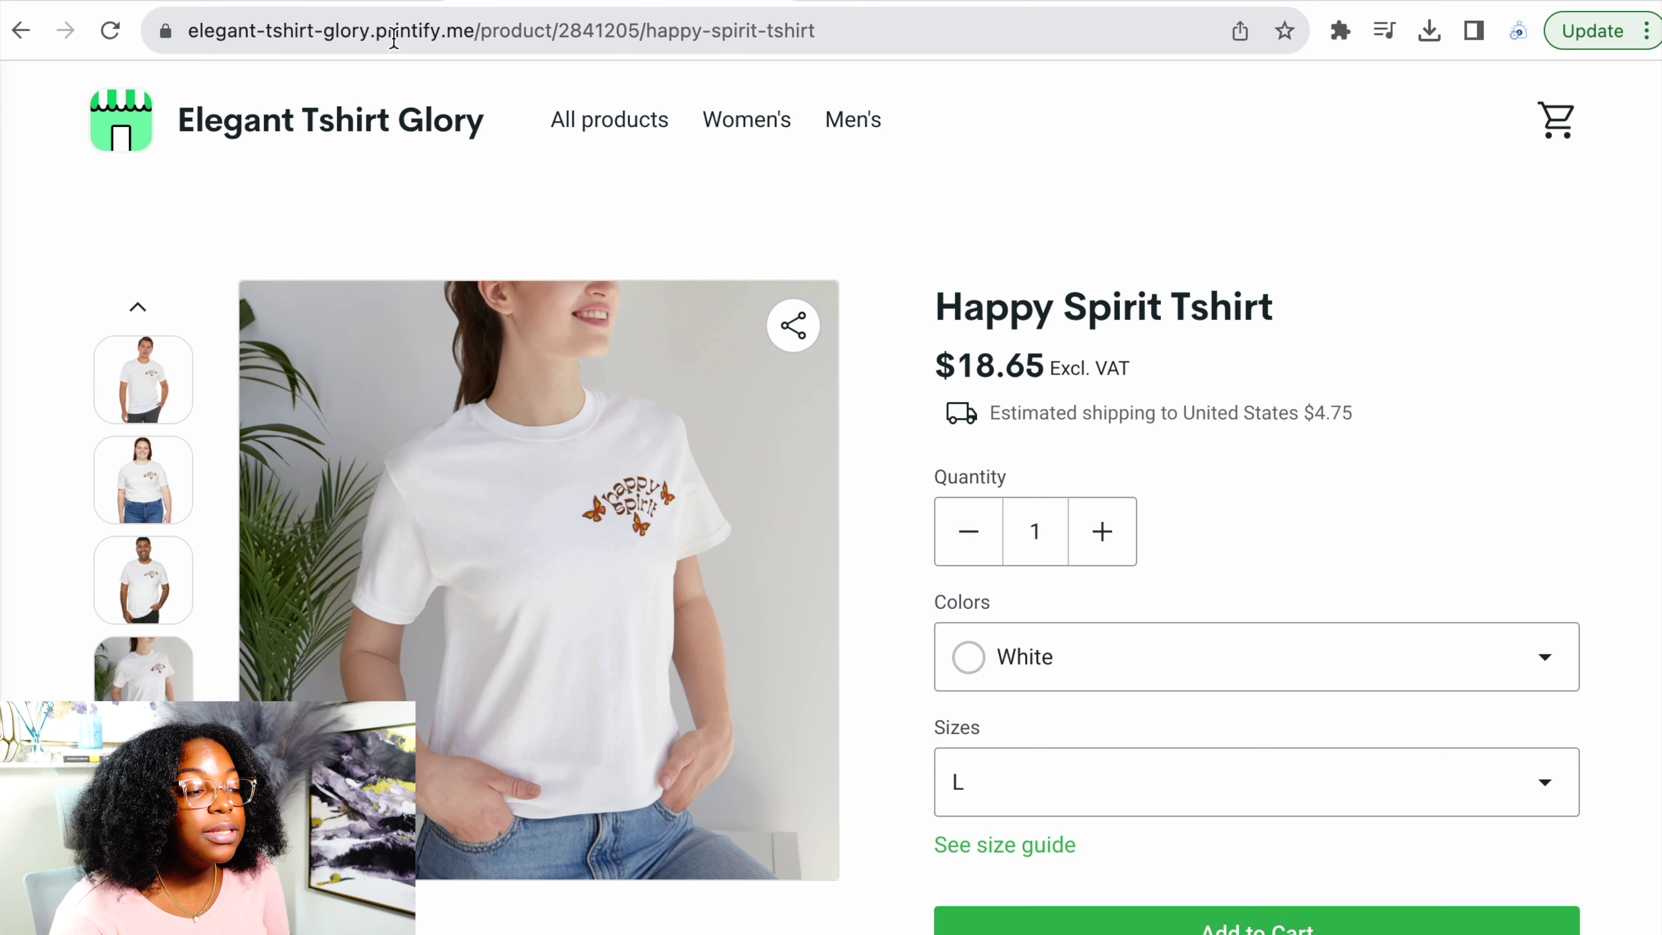
pyautogui.click(319, 141)
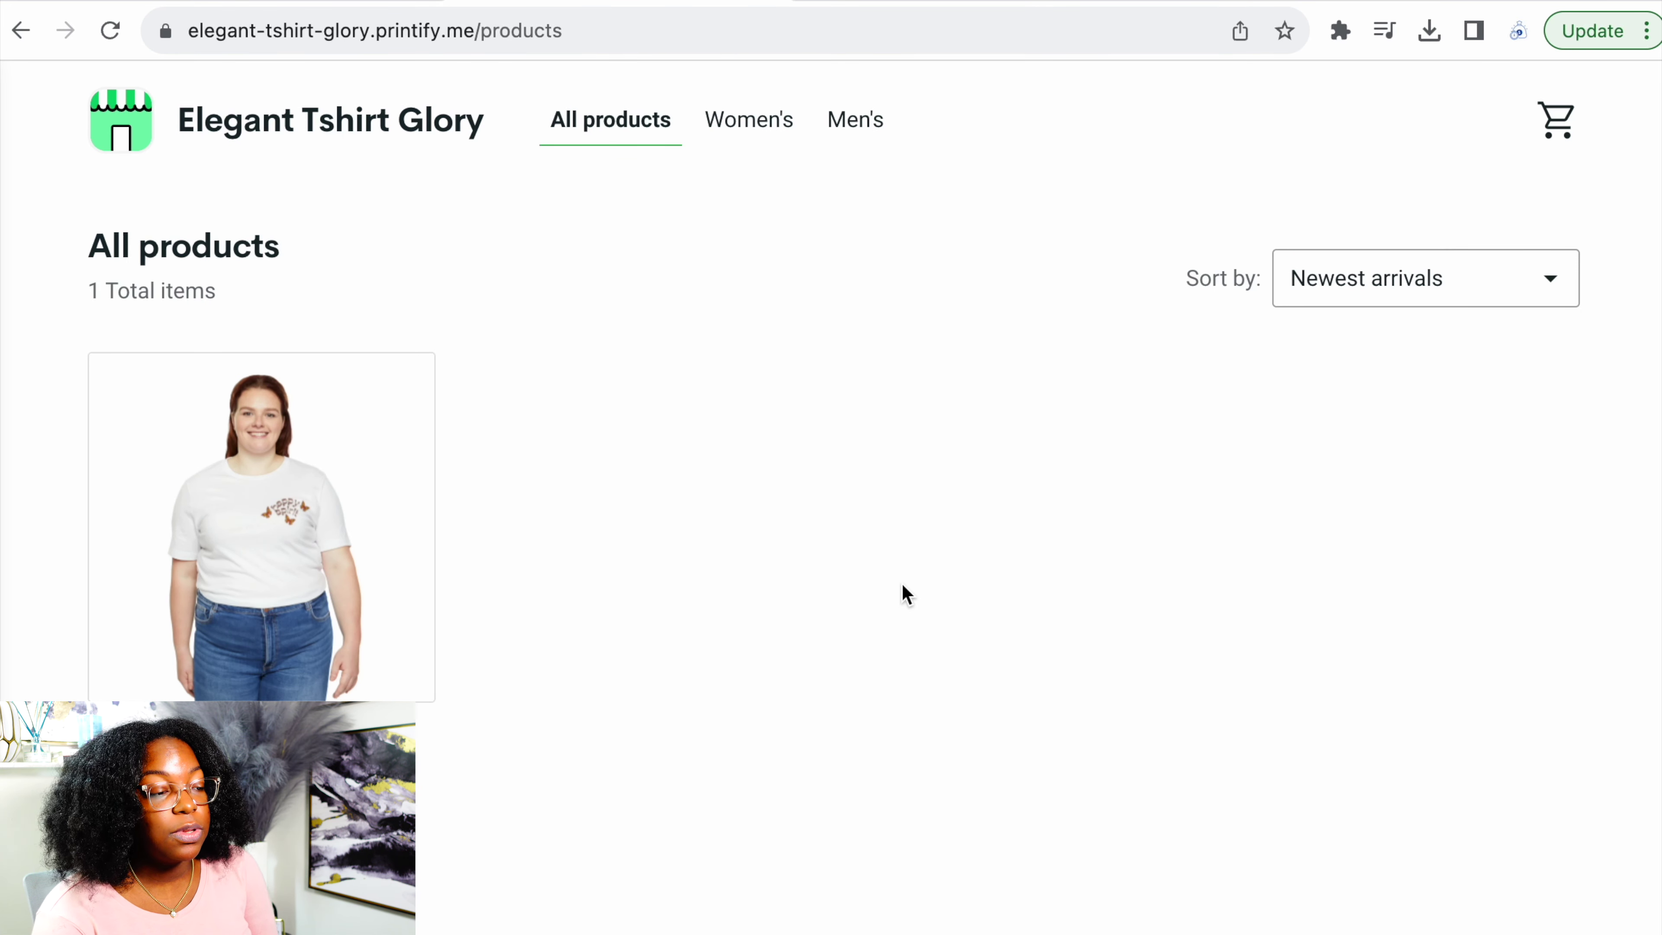
# - Open the Happy Spirit Tshirt product page in the store
pyautogui.click(405, 33)
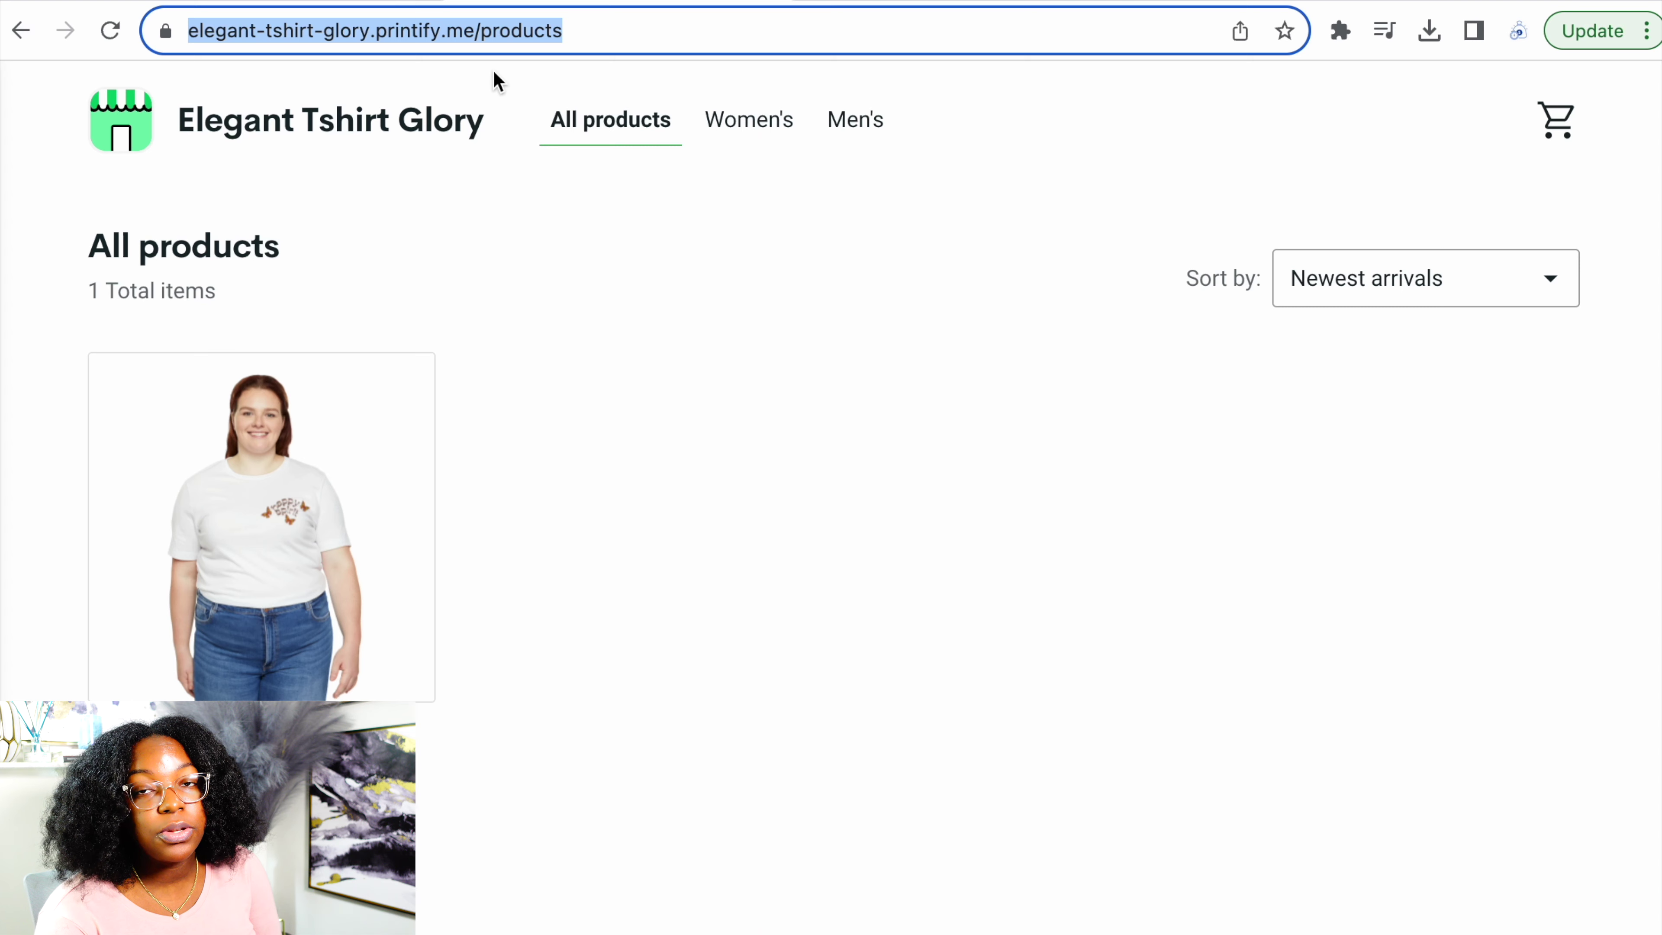
pyautogui.click(268, 498)
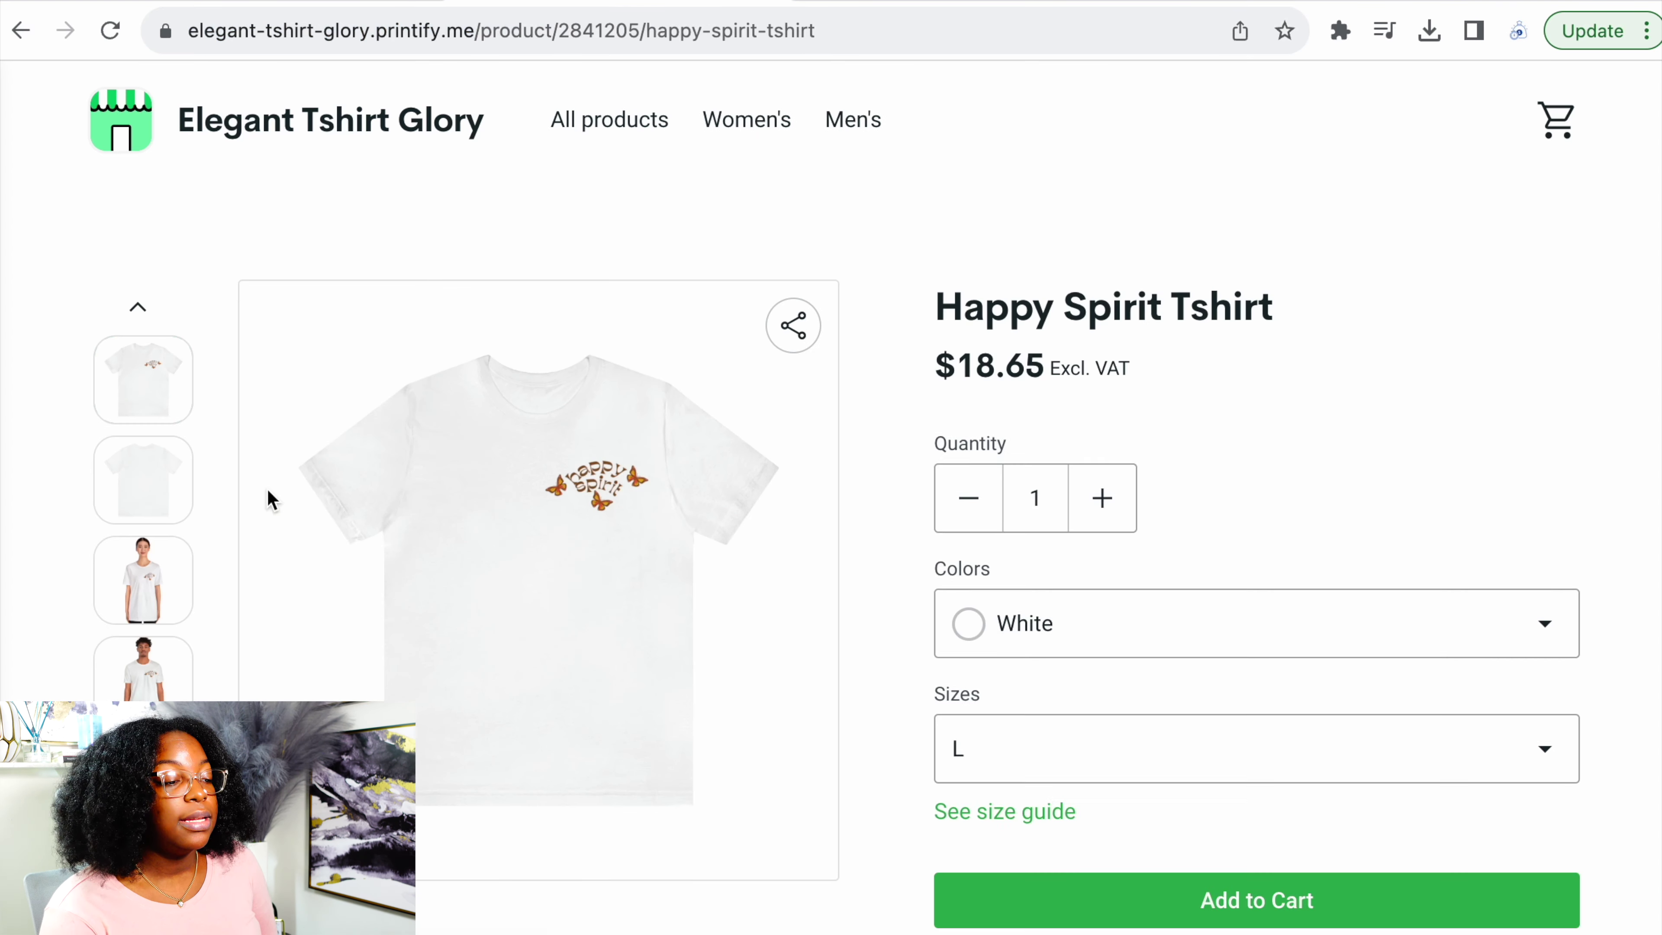
pyautogui.scroll(-2, 1254, 656)
# - Add a White size M shirt to the cart and proceed to checkout
pyautogui.click(1133, 653)
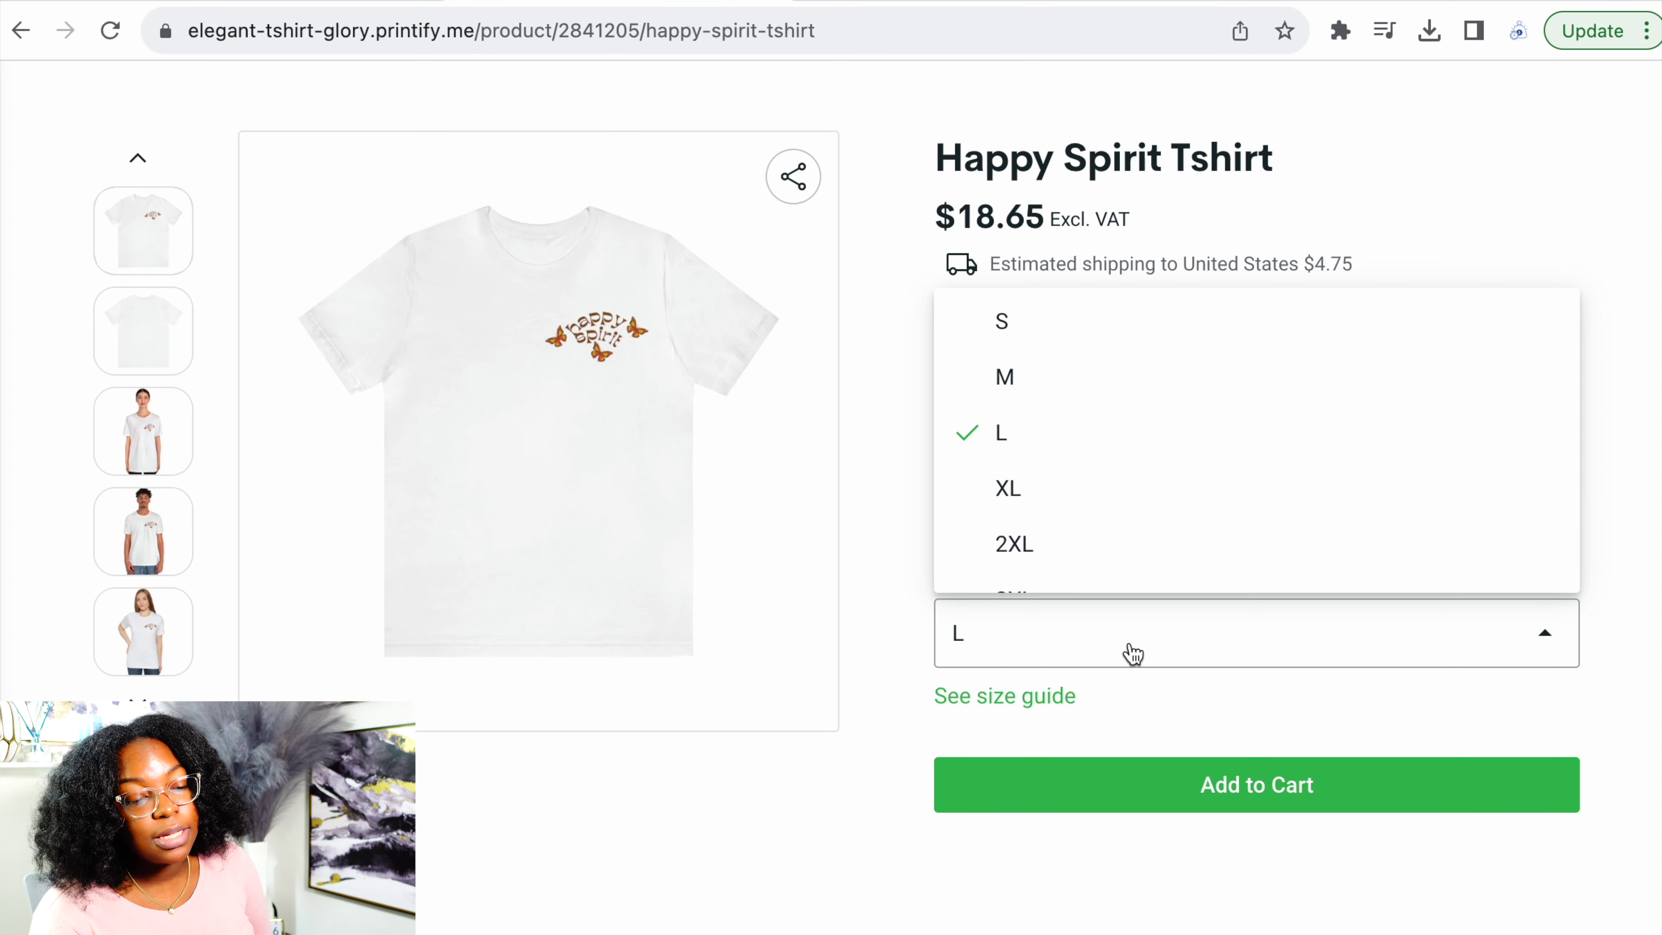
pyautogui.click(1003, 371)
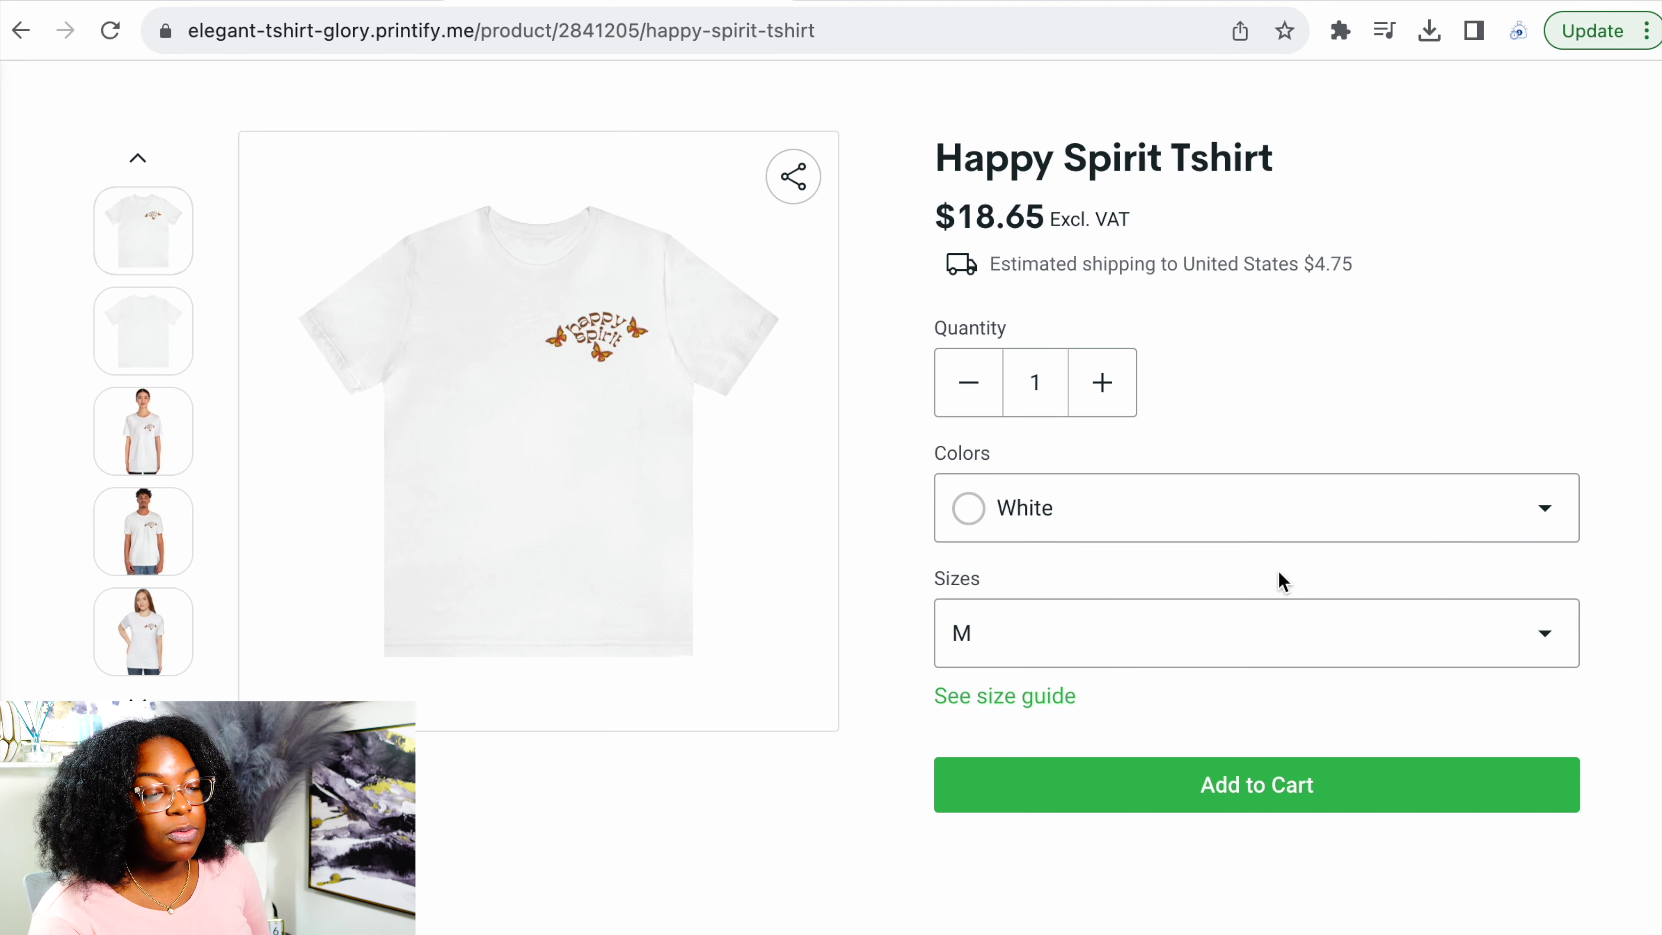
pyautogui.click(1284, 783)
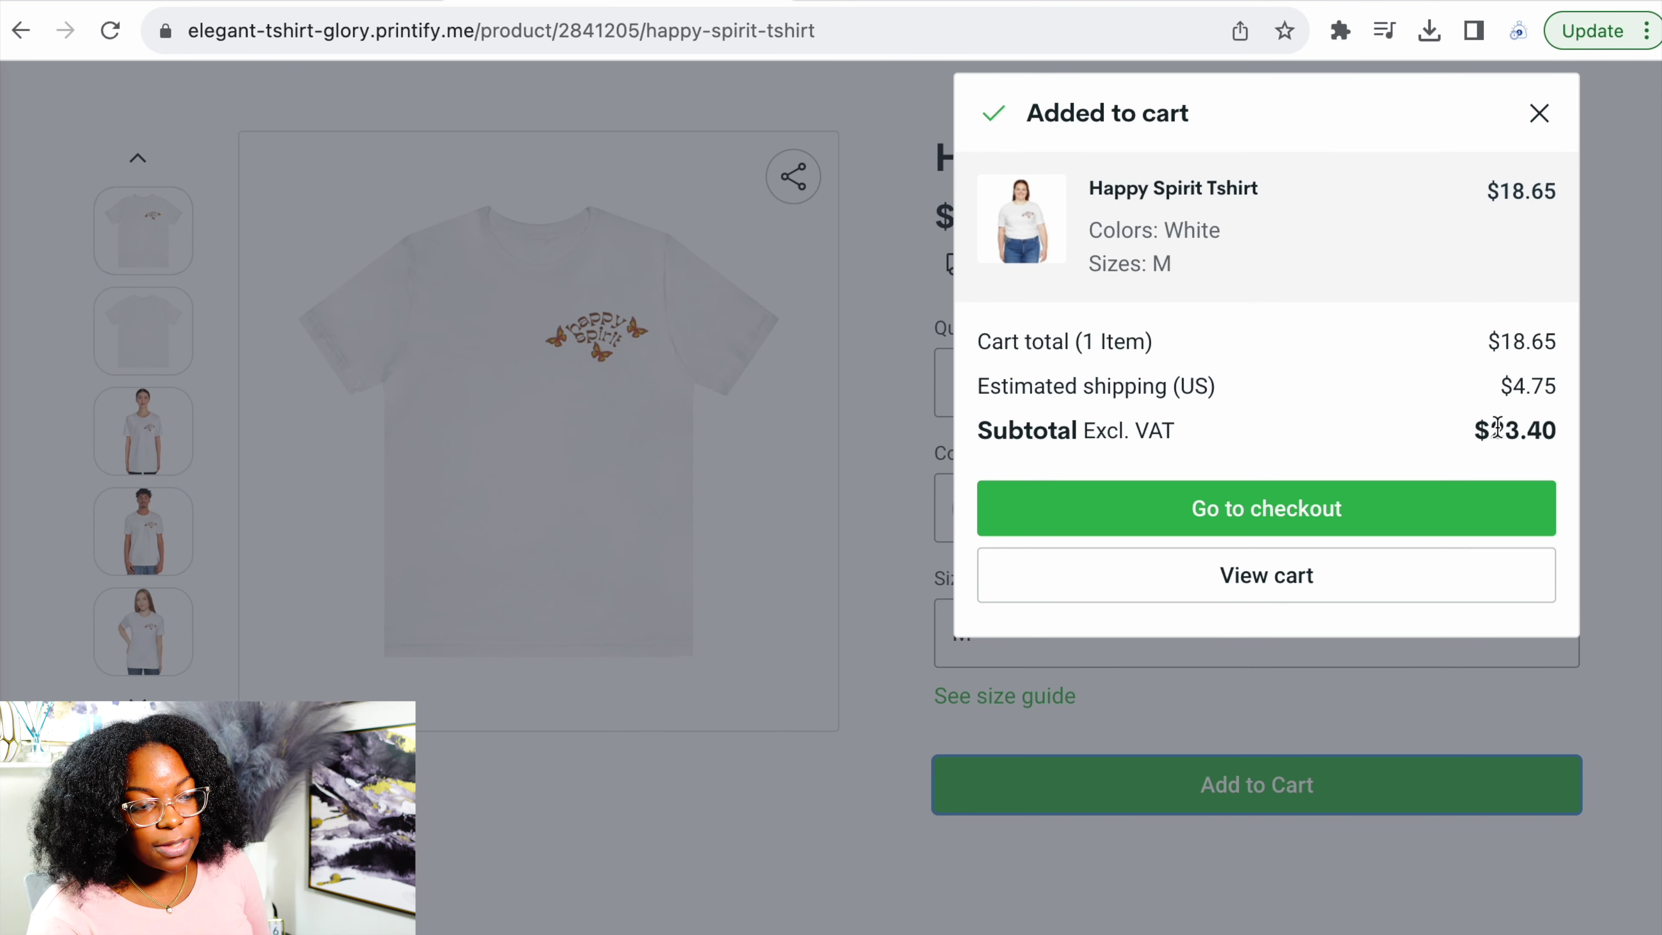
pyautogui.click(1378, 524)
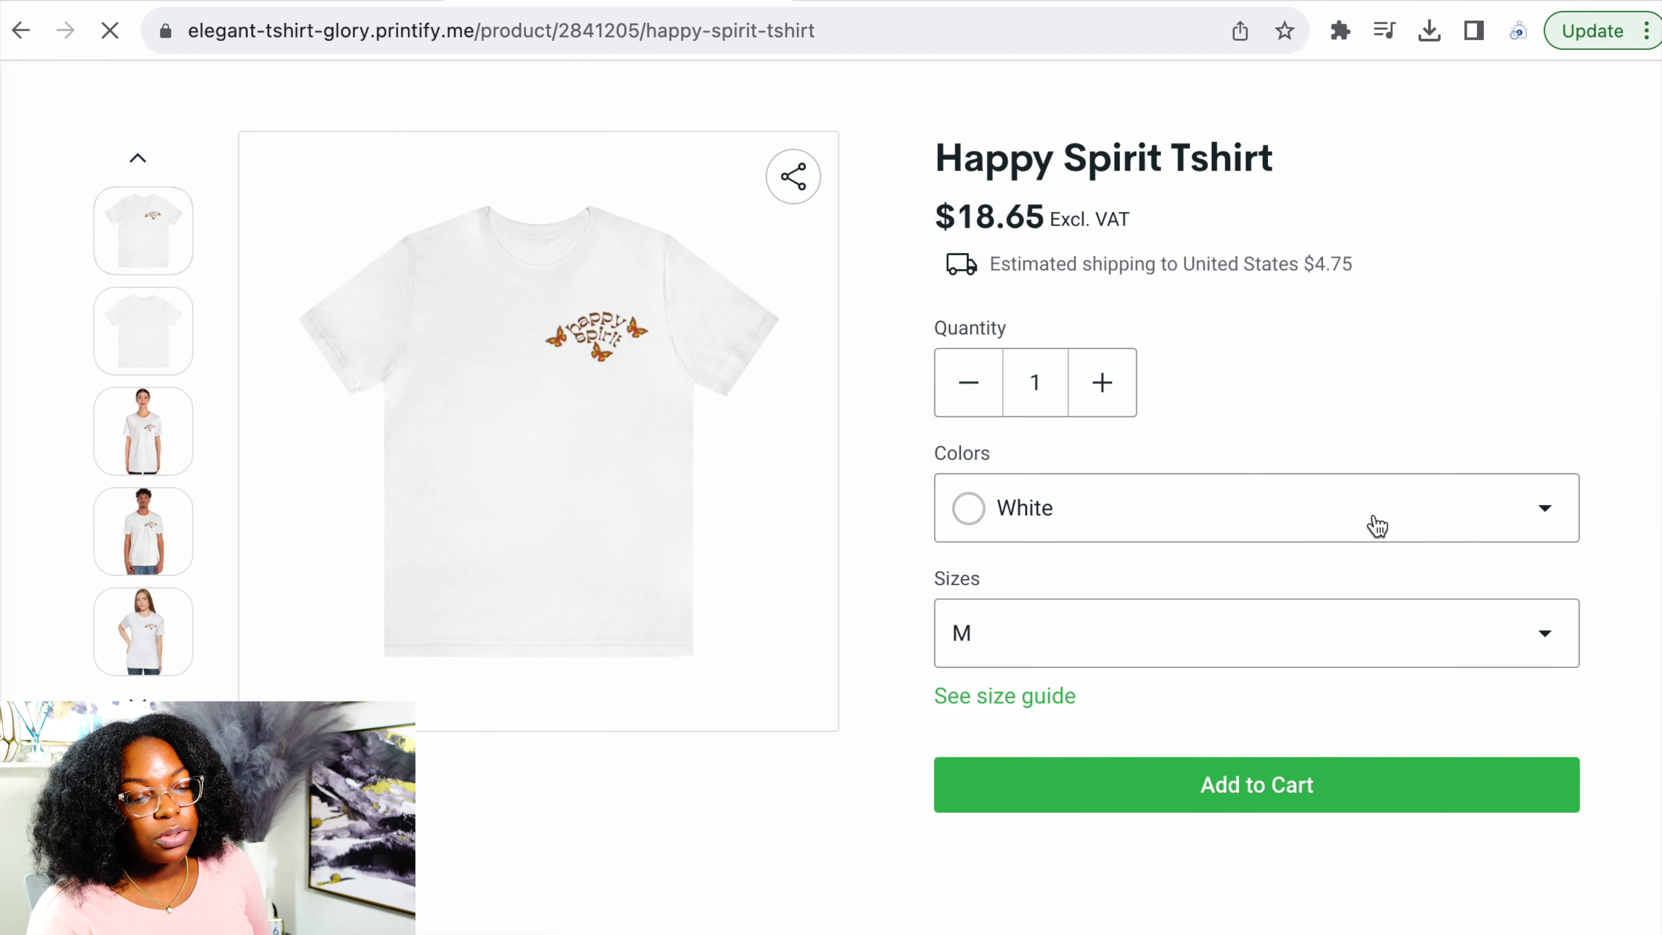
pyautogui.scroll(-1, 690, 790)
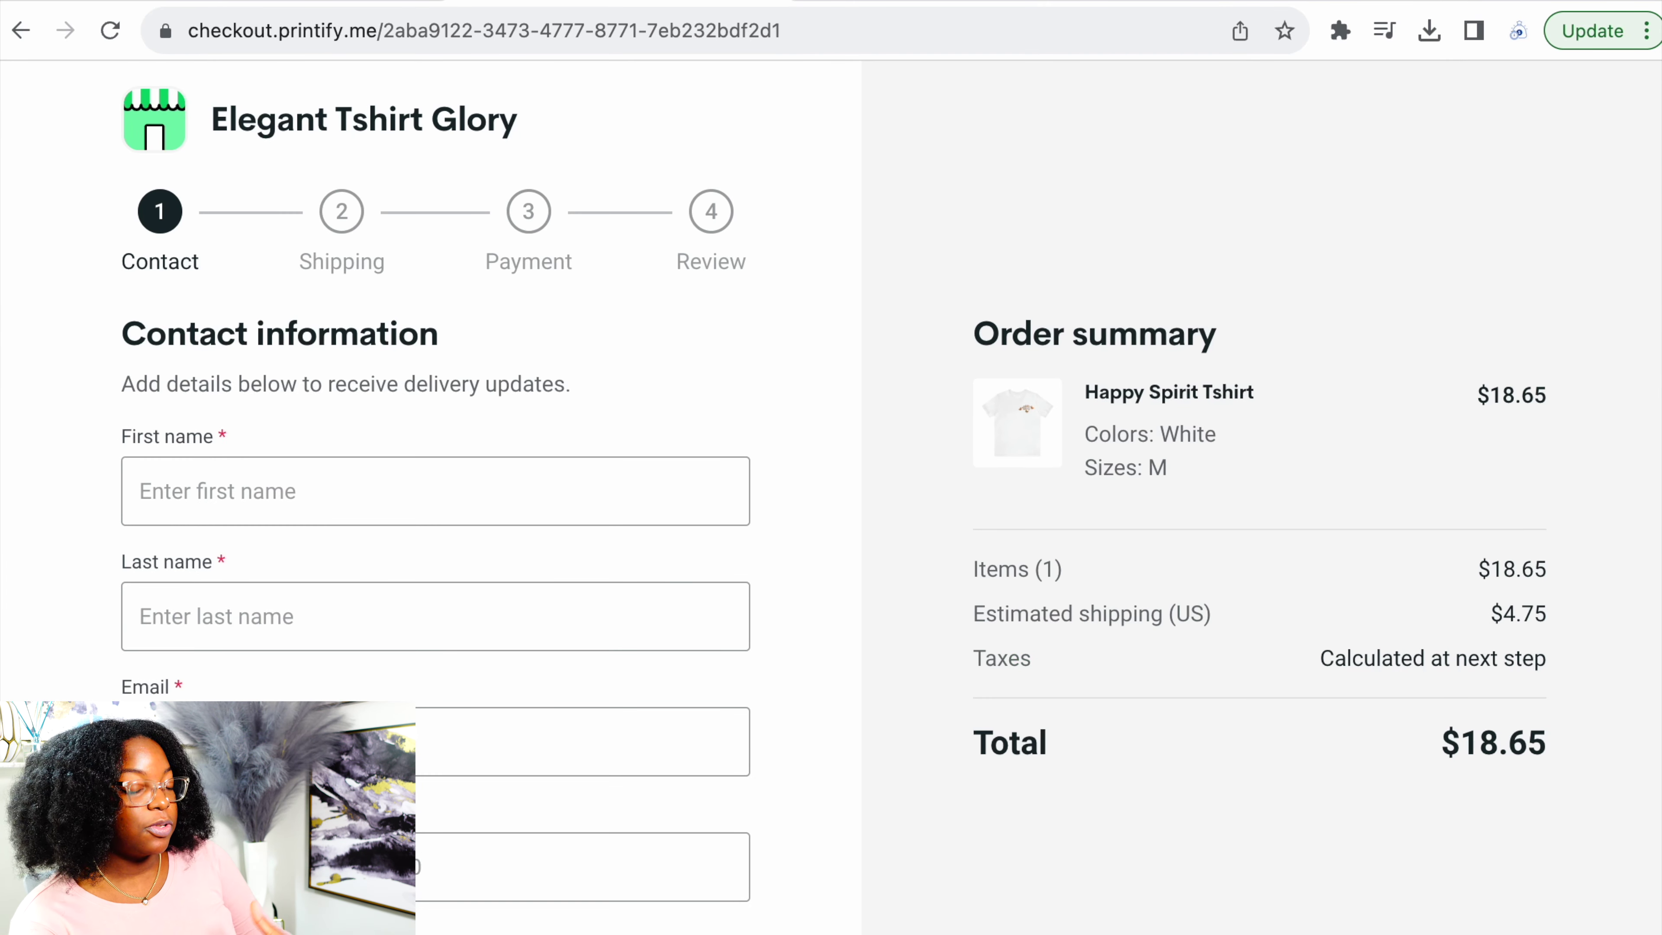